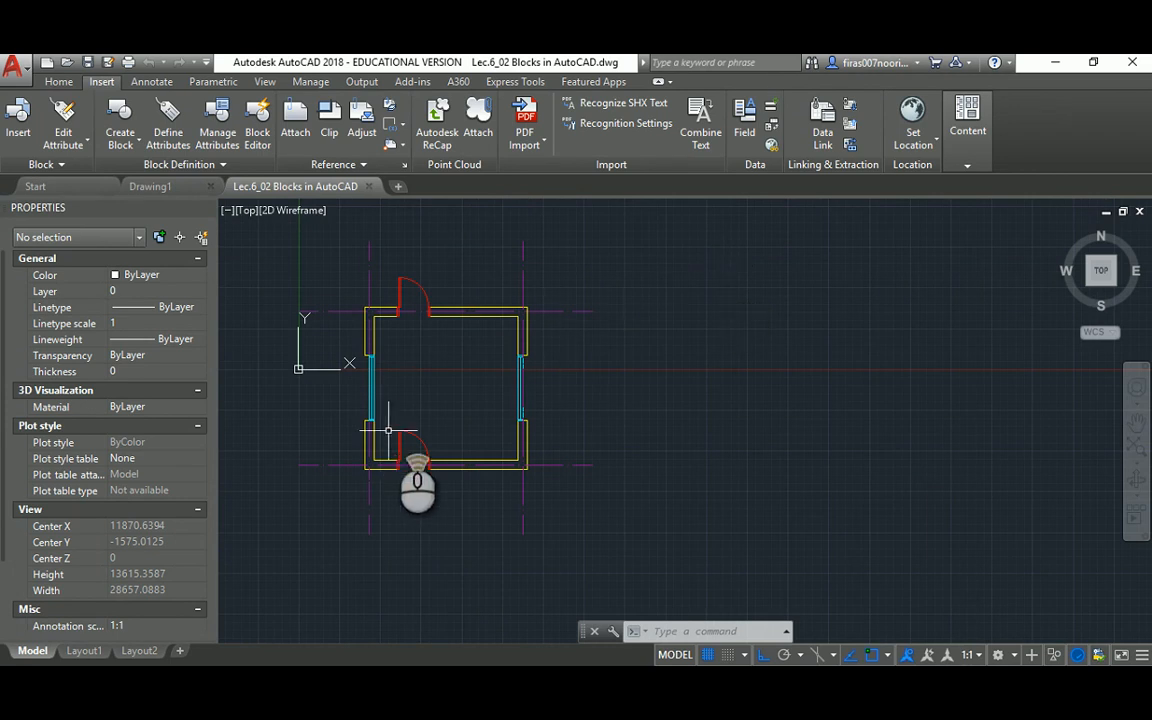
Copy the lower wall's door, including its leaf, swing arc and both jambs, to the empty space beside the room's right wall
scroll(411, 463, up, 8)
middle_drag(411, 464, 410, 384)
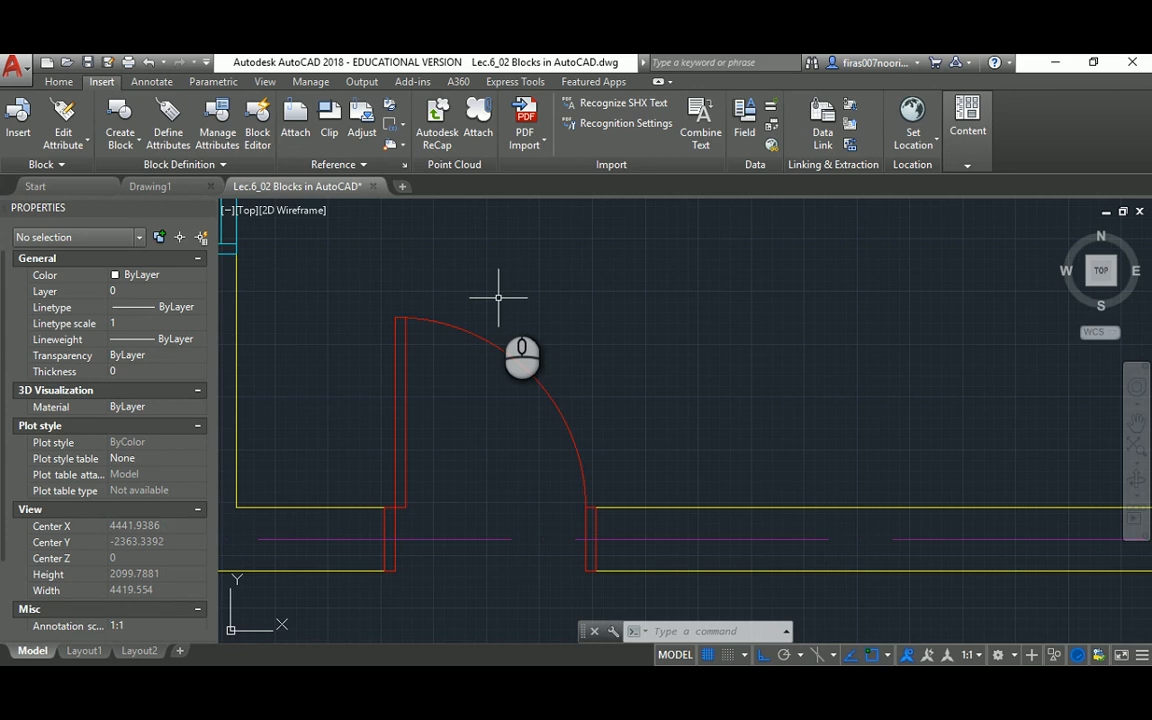
scroll(555, 322, down, 6)
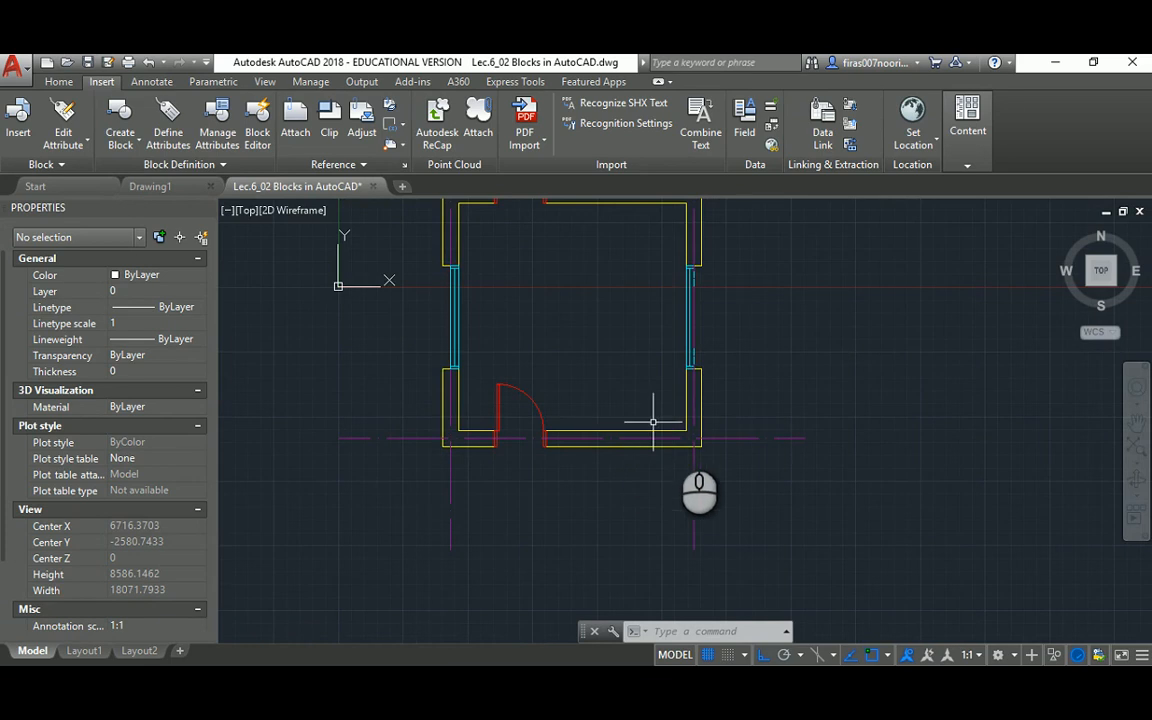
scroll(649, 439, up, 4)
middle_drag(486, 382, 626, 418)
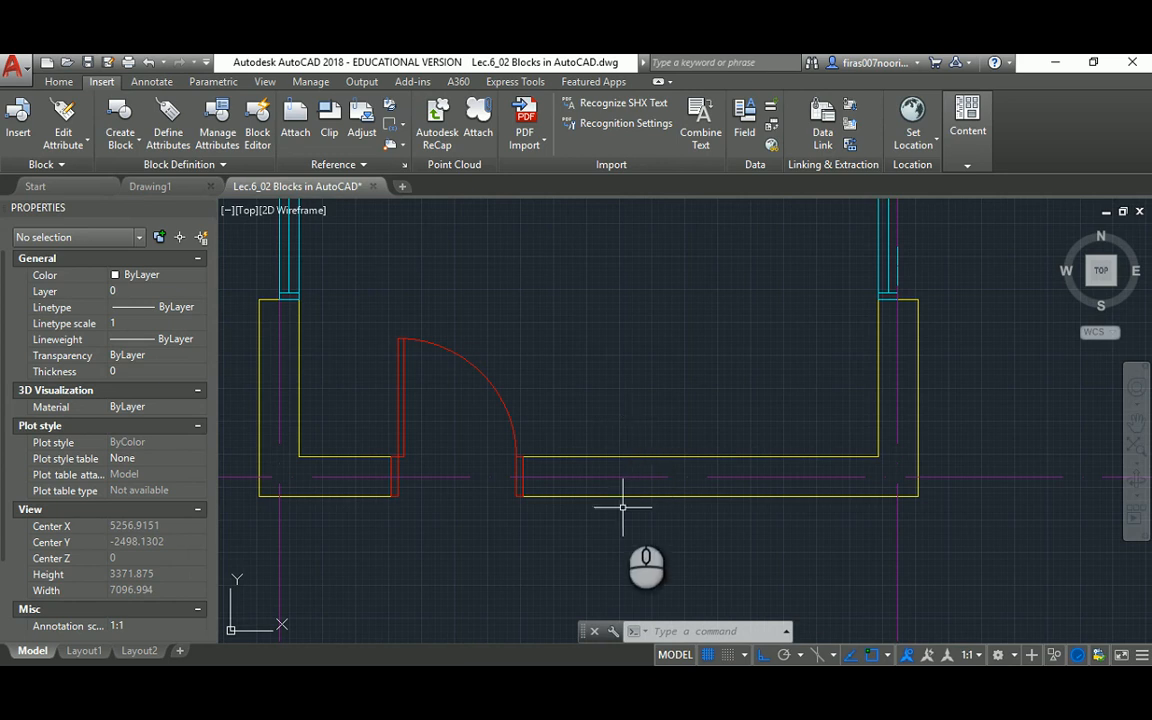
text(co)
key(Return)
click(496, 297)
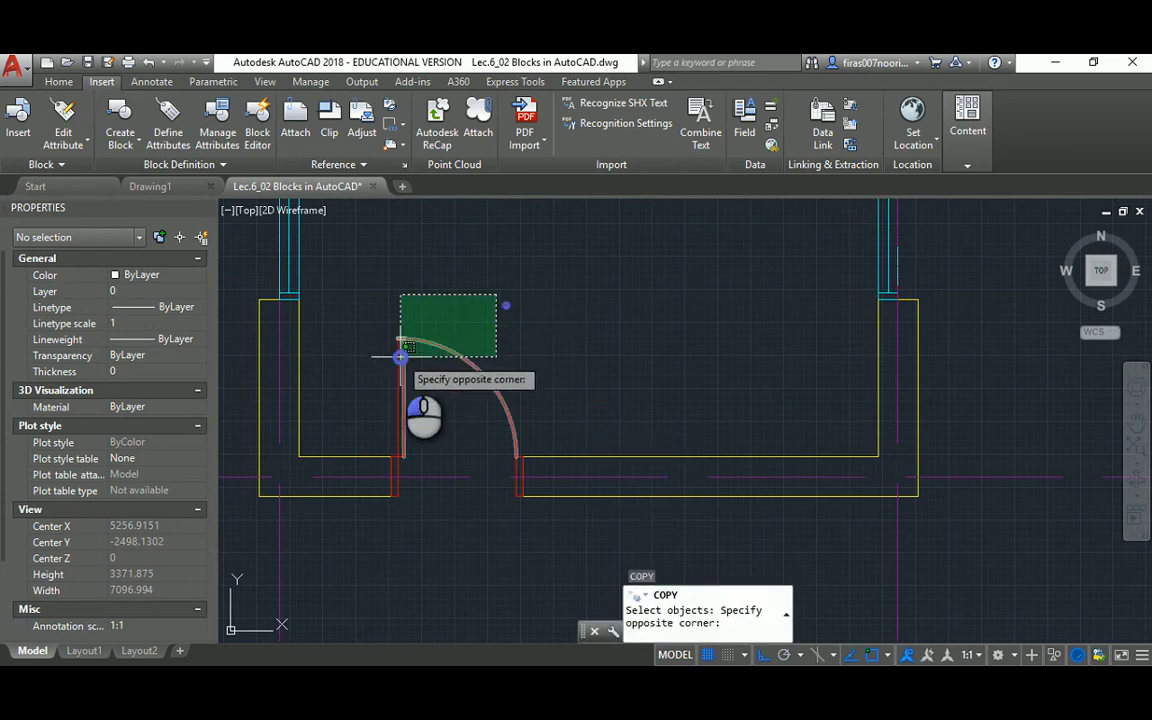
click(400, 357)
click(413, 376)
click(378, 378)
scroll(401, 336, up, 8)
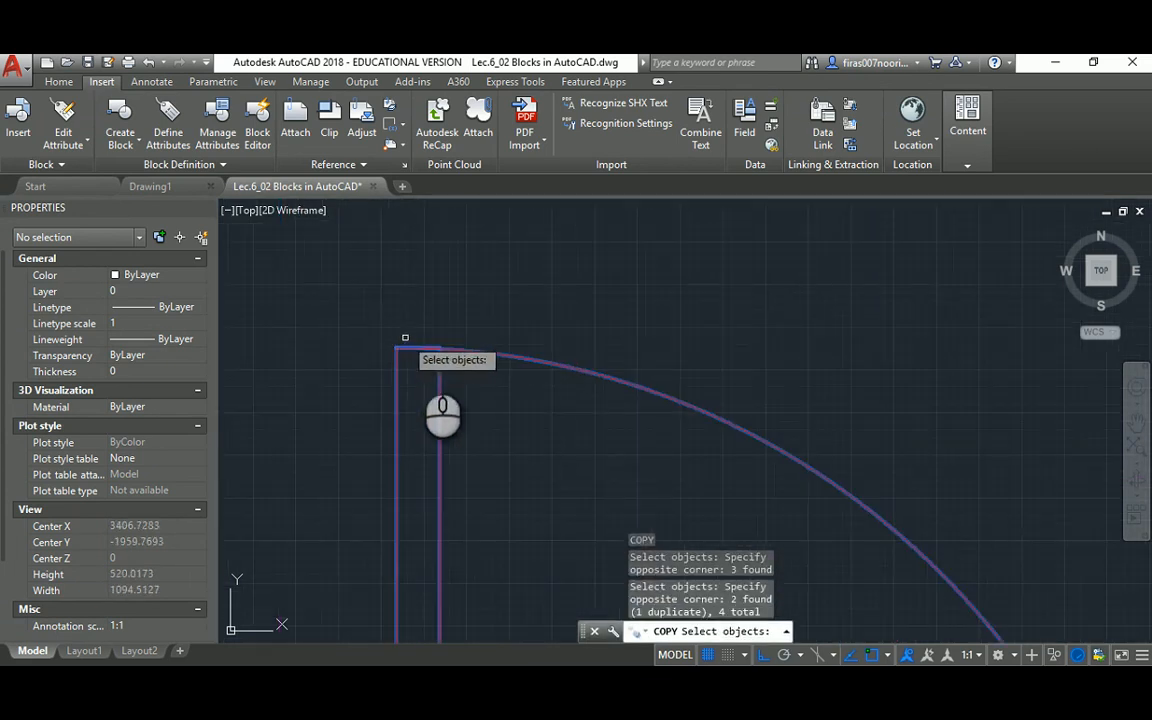
mouse_move(451, 422)
middle_down()
mouse_move(434, 224)
mouse_move(386, 238)
middle_up()
middle_drag(393, 427, 414, 163)
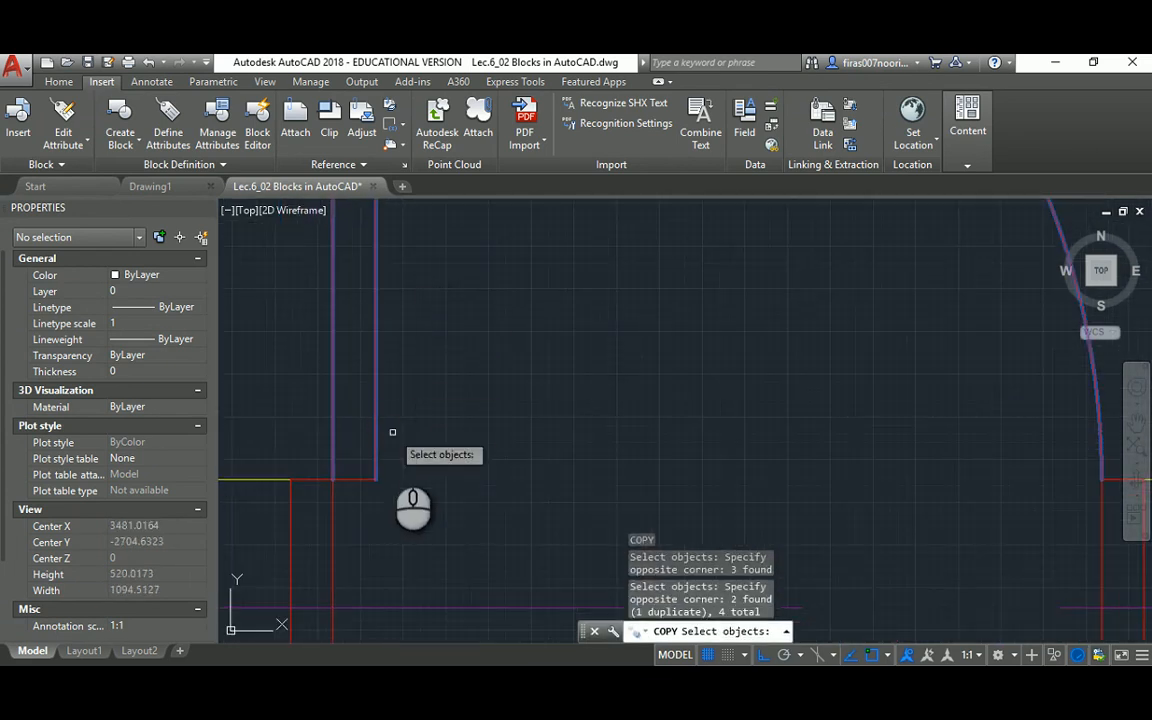
click(394, 434)
click(316, 486)
scroll(332, 420, down, 5)
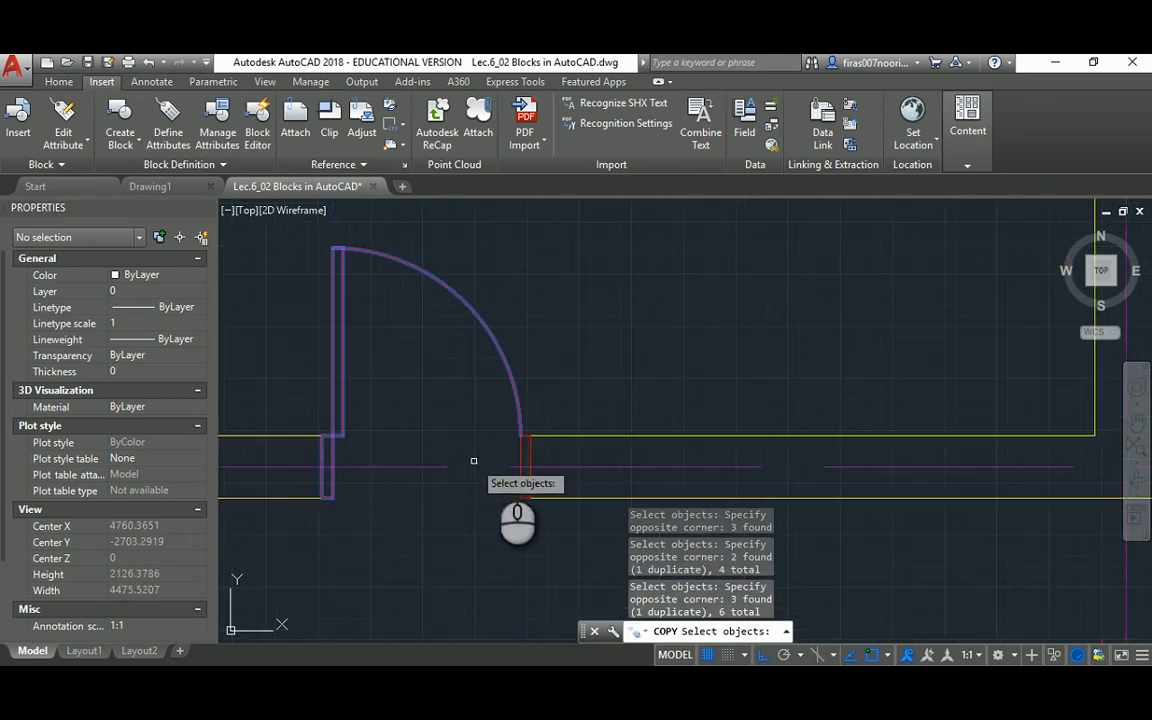
scroll(503, 449, up, 2)
click(542, 410)
click(515, 428)
scroll(500, 428, down, 8)
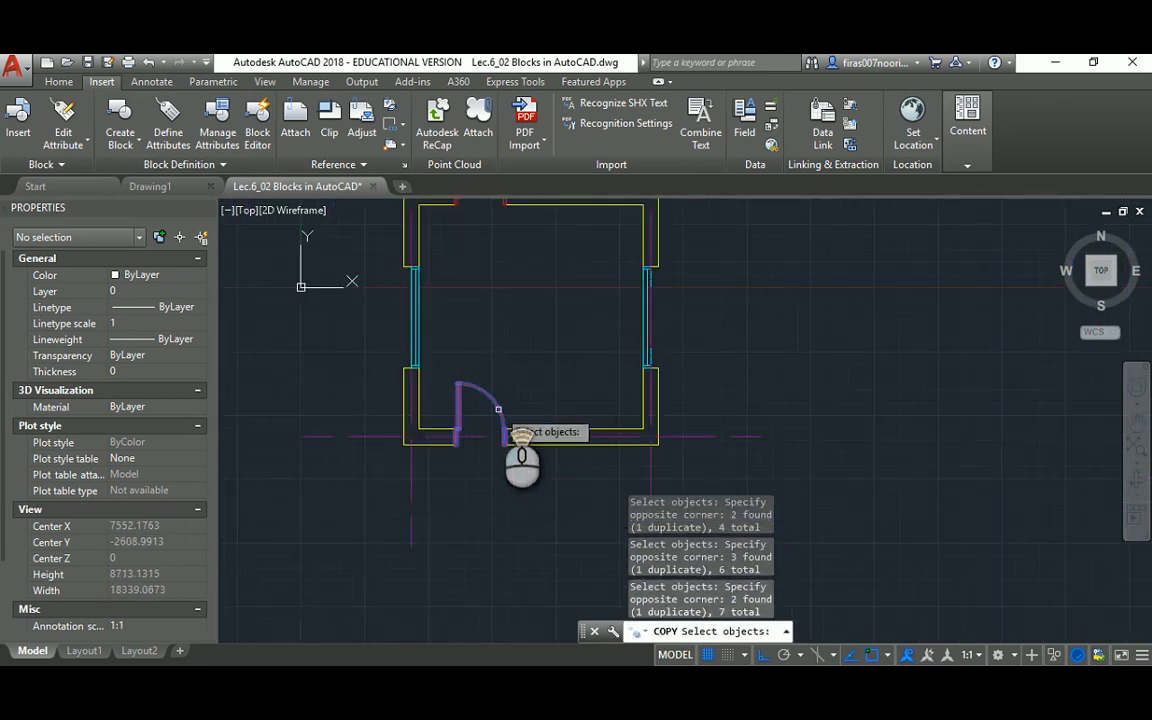
scroll(498, 409, up, 2)
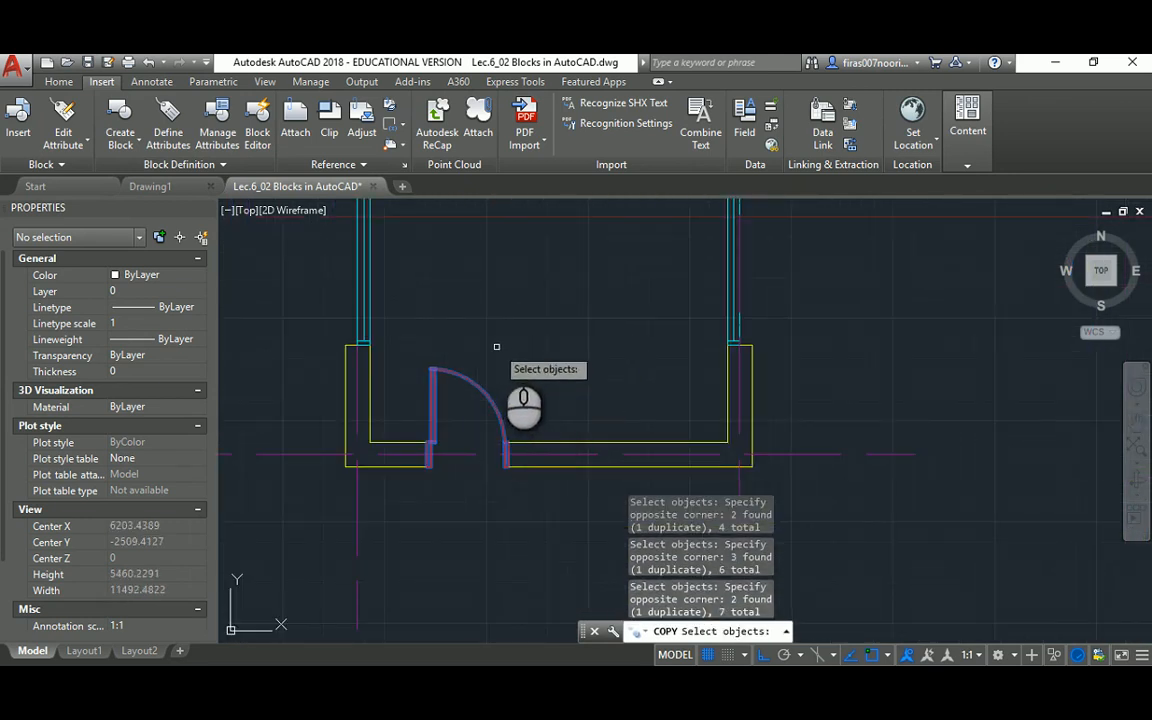
right_click(496, 346)
click(495, 340)
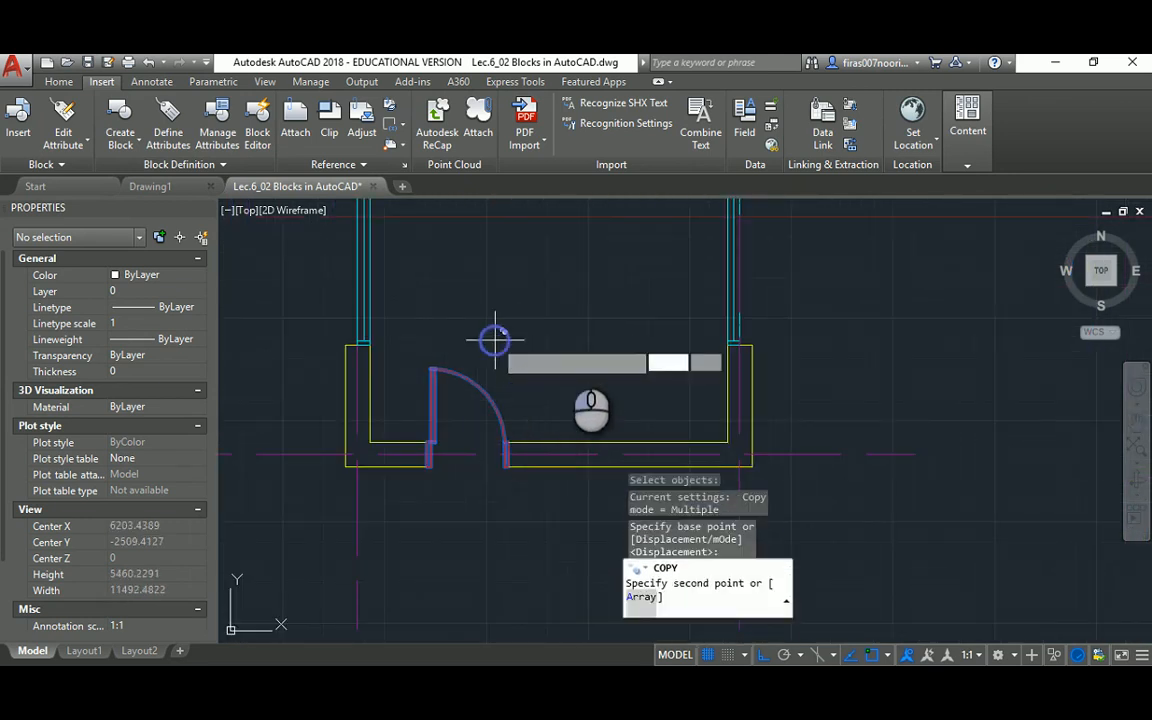
click(870, 347)
key(Escape)
key(Escape)
key(Escape)
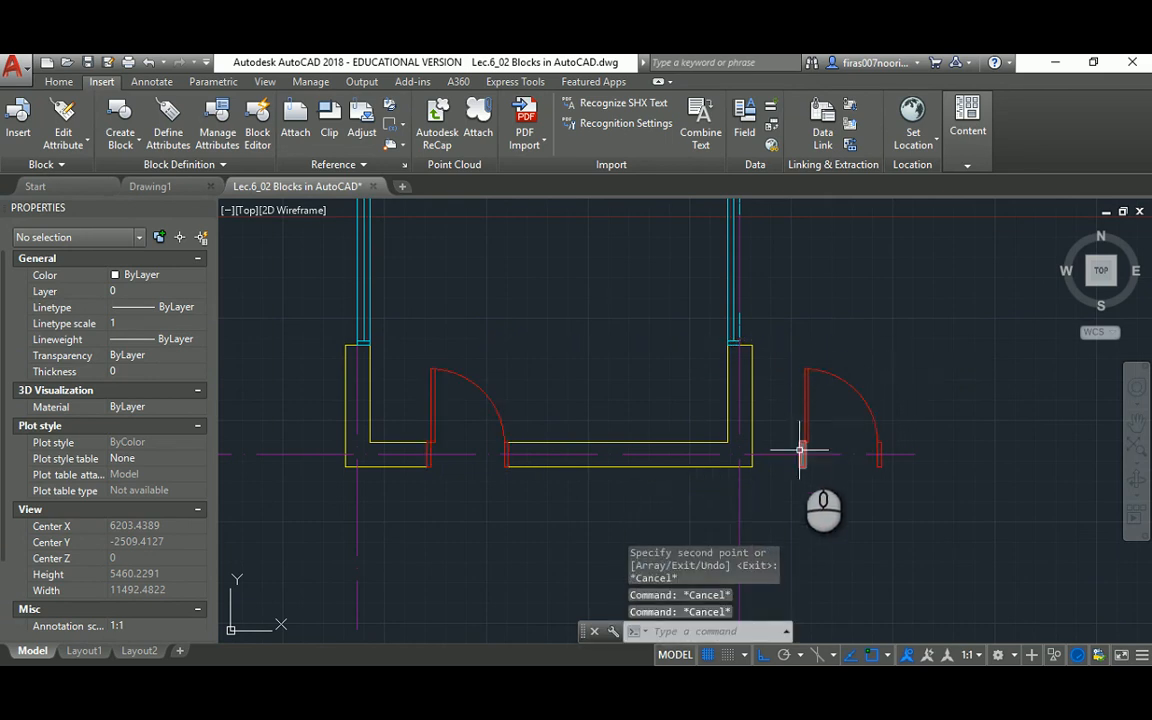
Examine the copied door alongside the original doors in the room's upper and lower walls
scroll(800, 450, up, 3)
scroll(578, 366, down, 5)
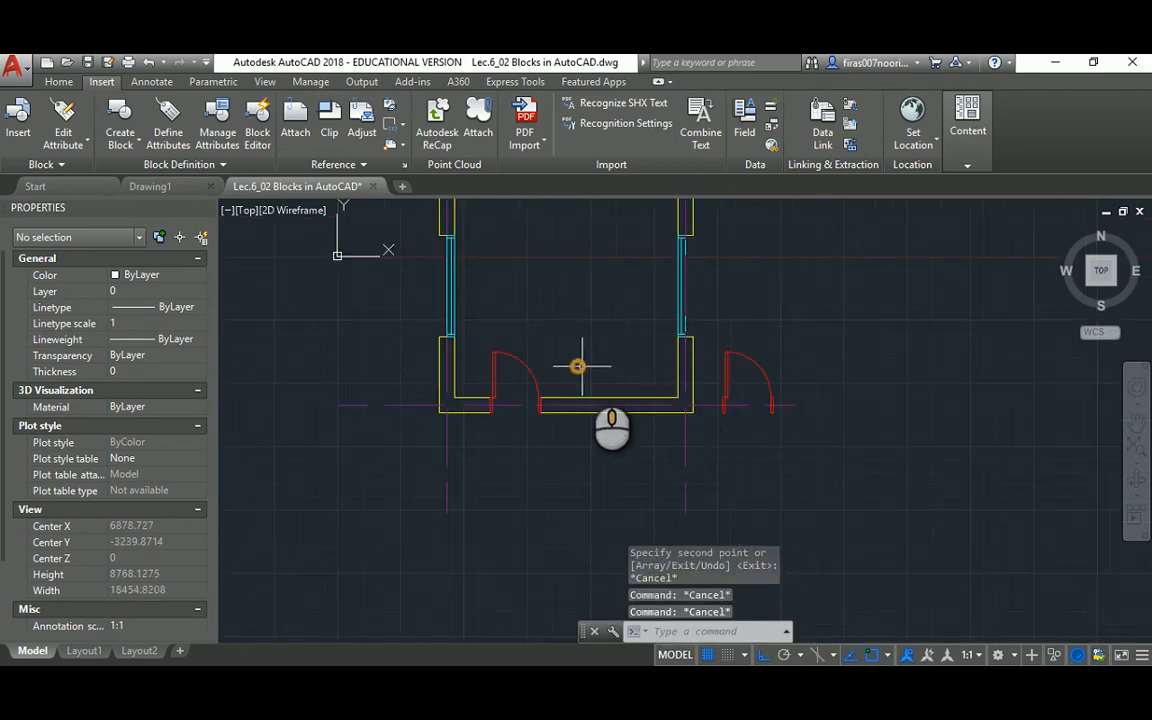
middle_drag(582, 366, 625, 380)
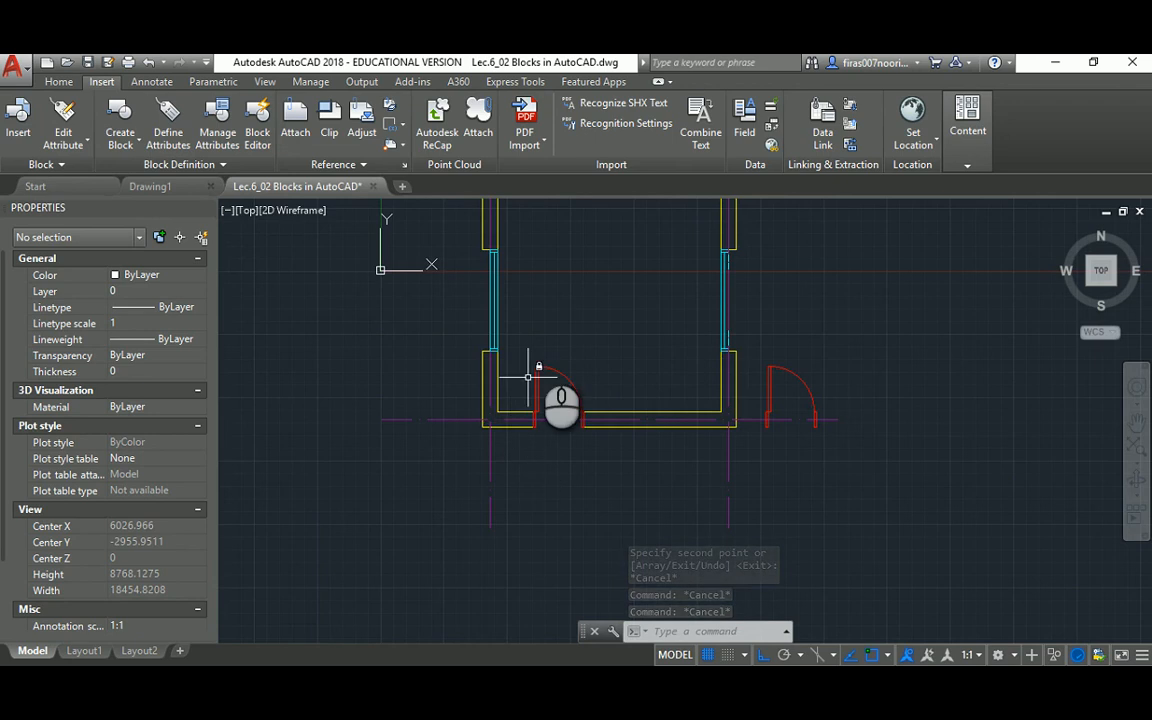
middle_drag(528, 377, 540, 411)
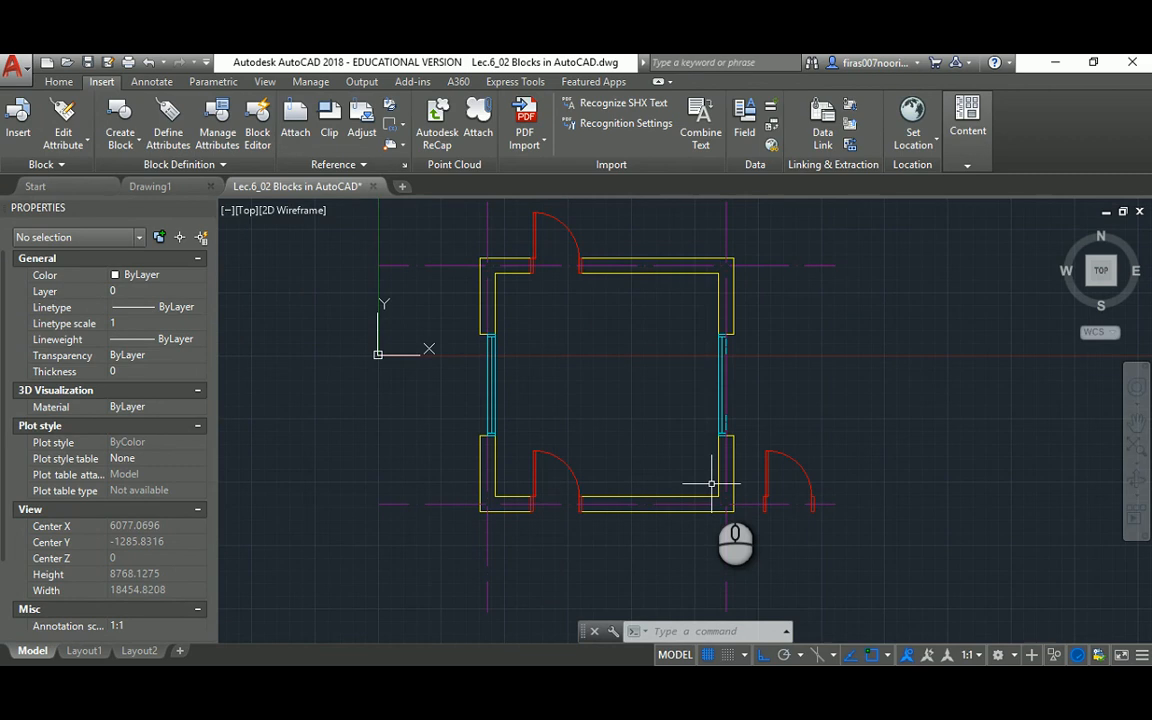
scroll(778, 484, up, 2)
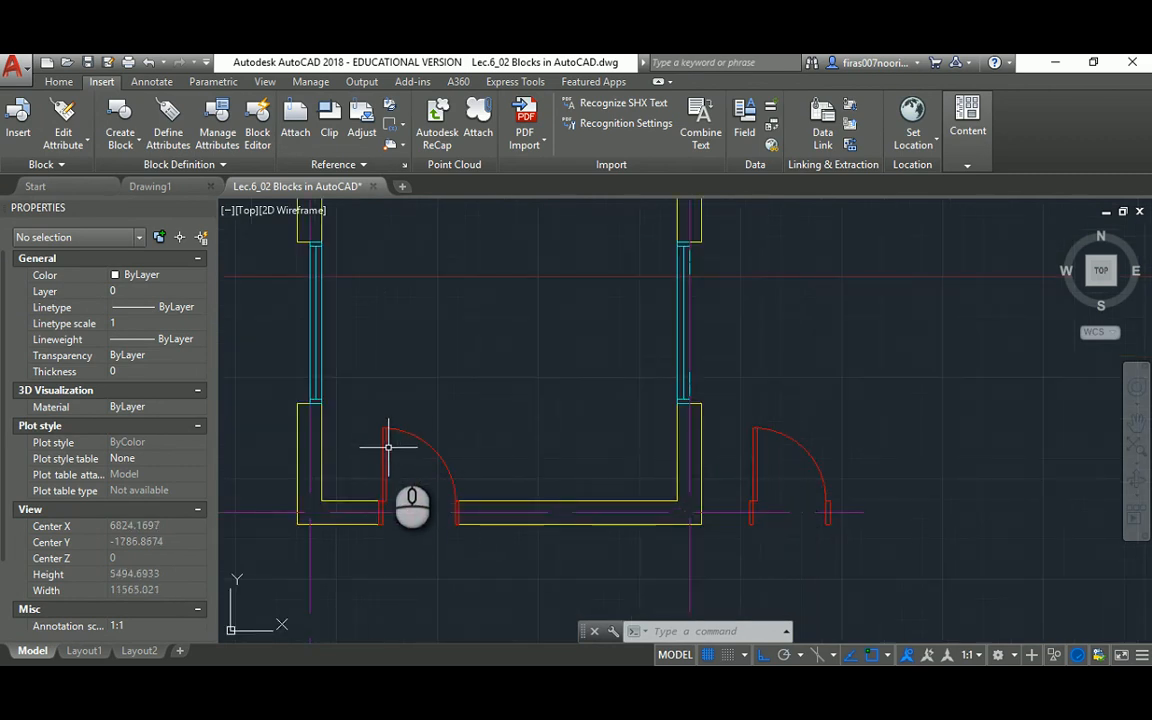
middle_drag(470, 275, 503, 401)
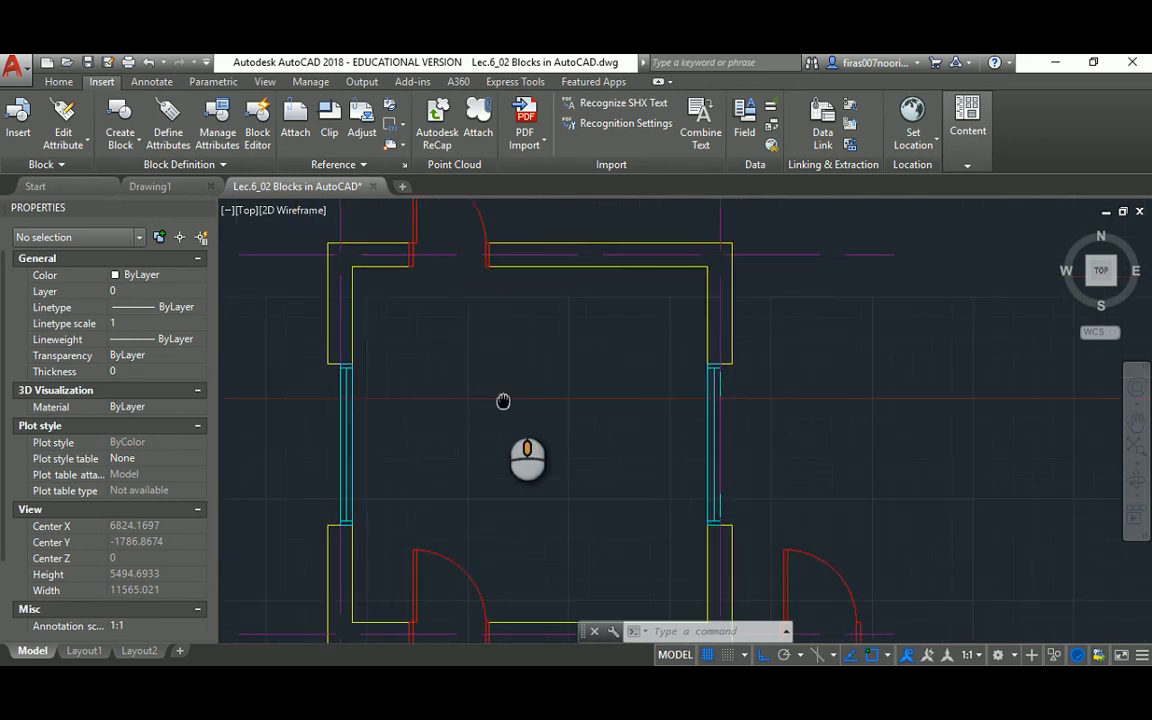
scroll(477, 218, down, 2)
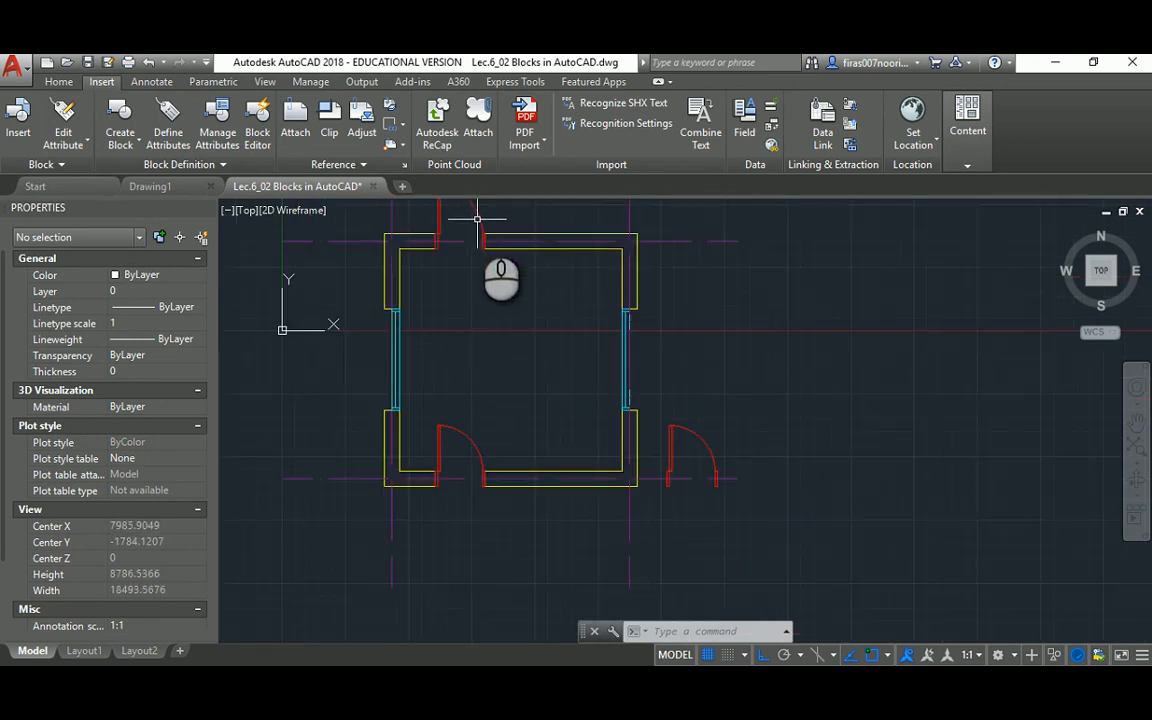
middle_drag(470, 252, 481, 292)
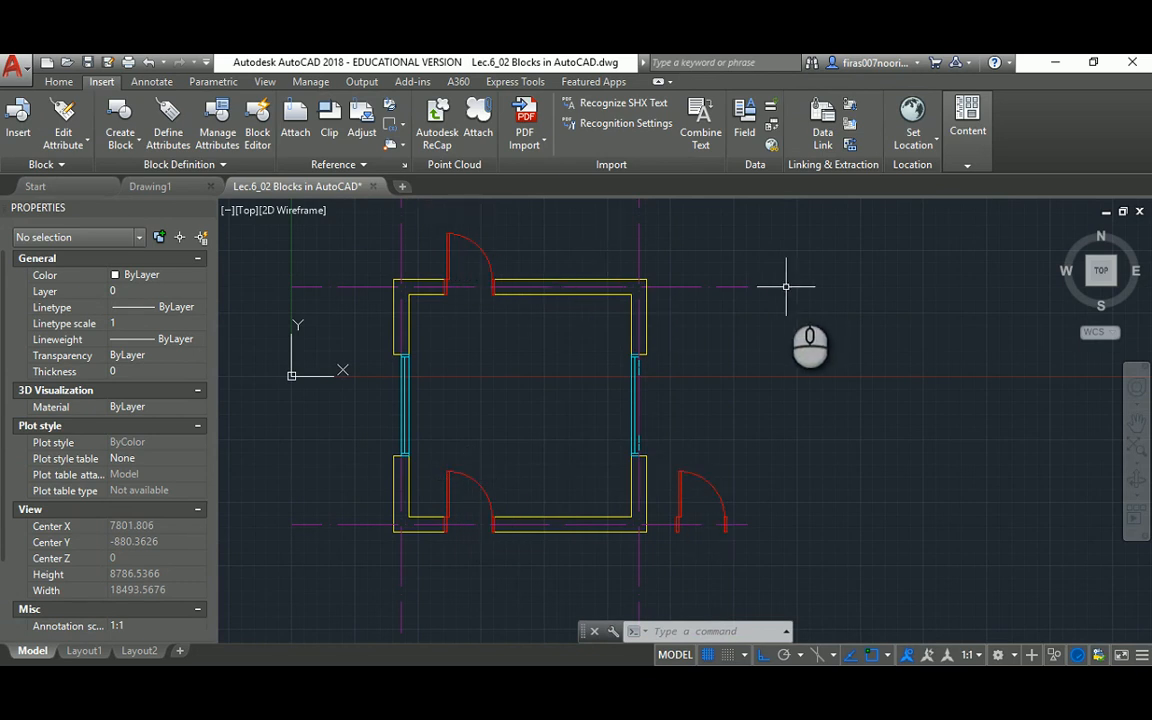
Erase the copied door outside the room's right wall
click(663, 456)
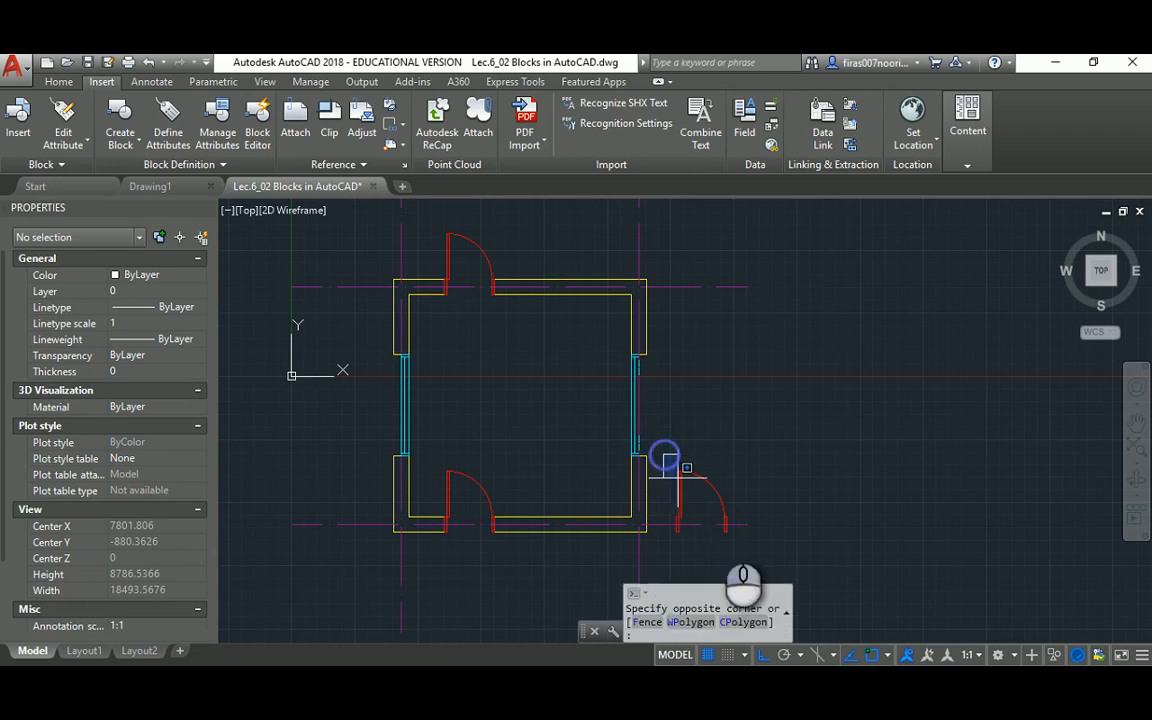
click(731, 545)
key(Delete)
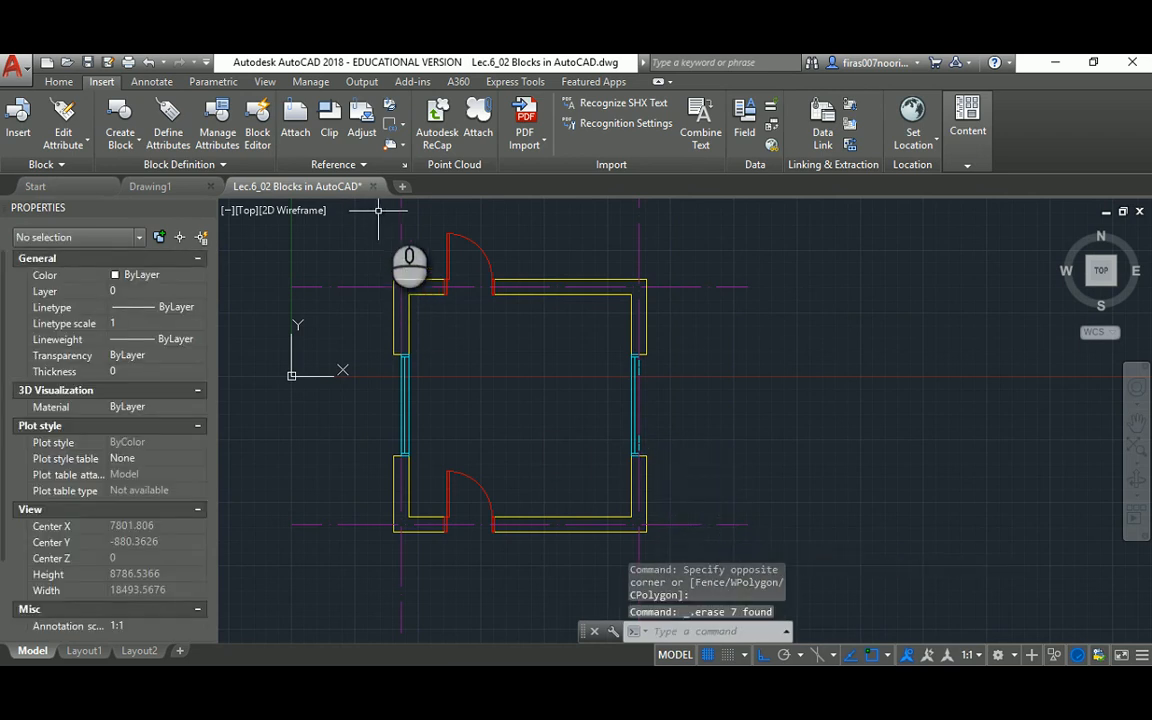
Erase the leaf and swing arc of the door in the room's upper wall
scroll(480, 262, up, 2)
click(482, 262)
click(514, 221)
click(481, 250)
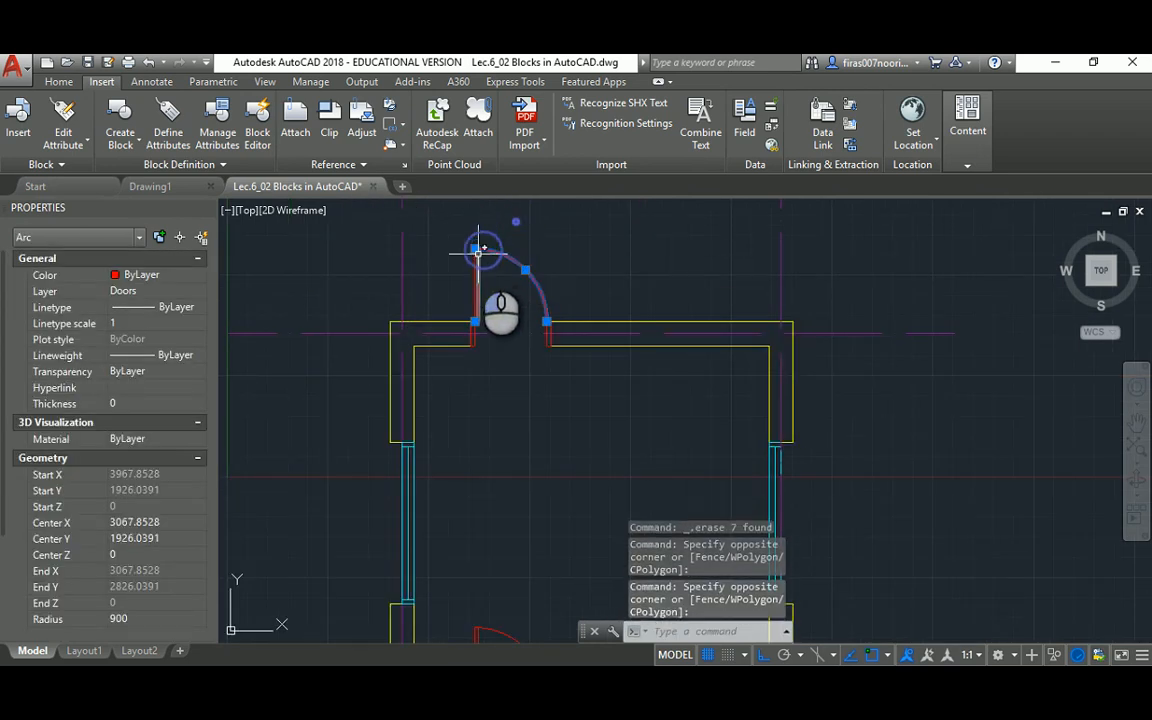
click(499, 236)
click(463, 262)
key(Delete)
Erase the remaining red jamb pieces on both sides of the upper wall's door opening
scroll(463, 282, up, 6)
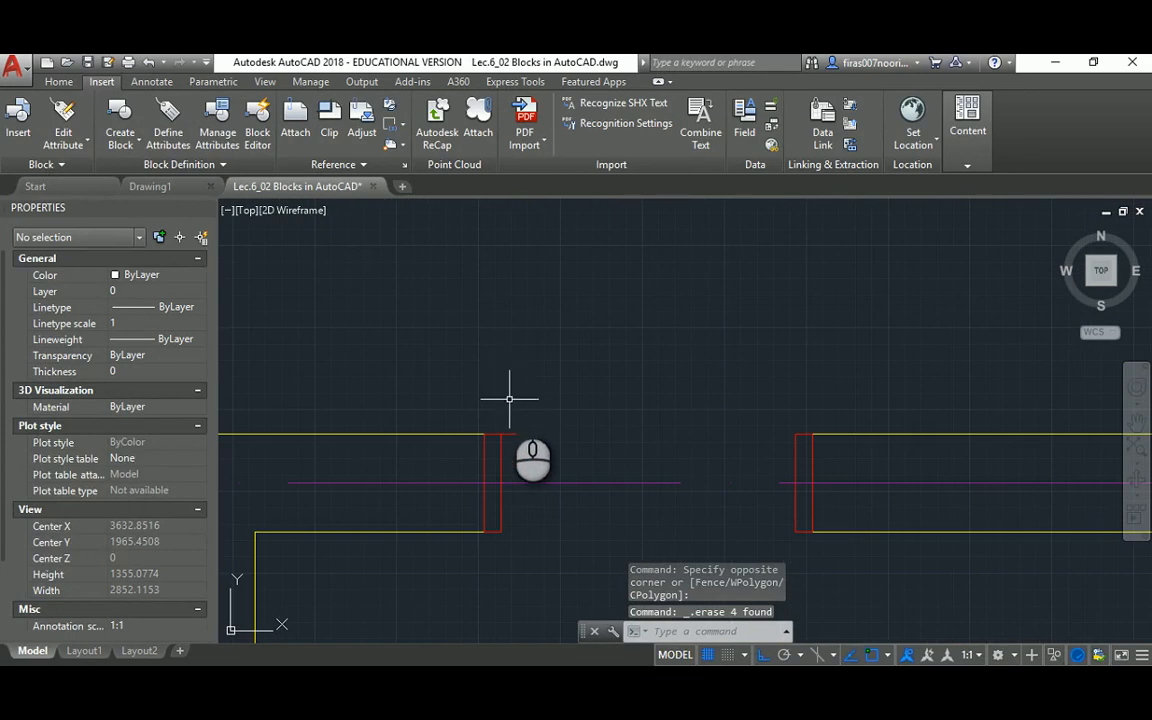
click(510, 400)
click(490, 442)
key(Delete)
click(800, 411)
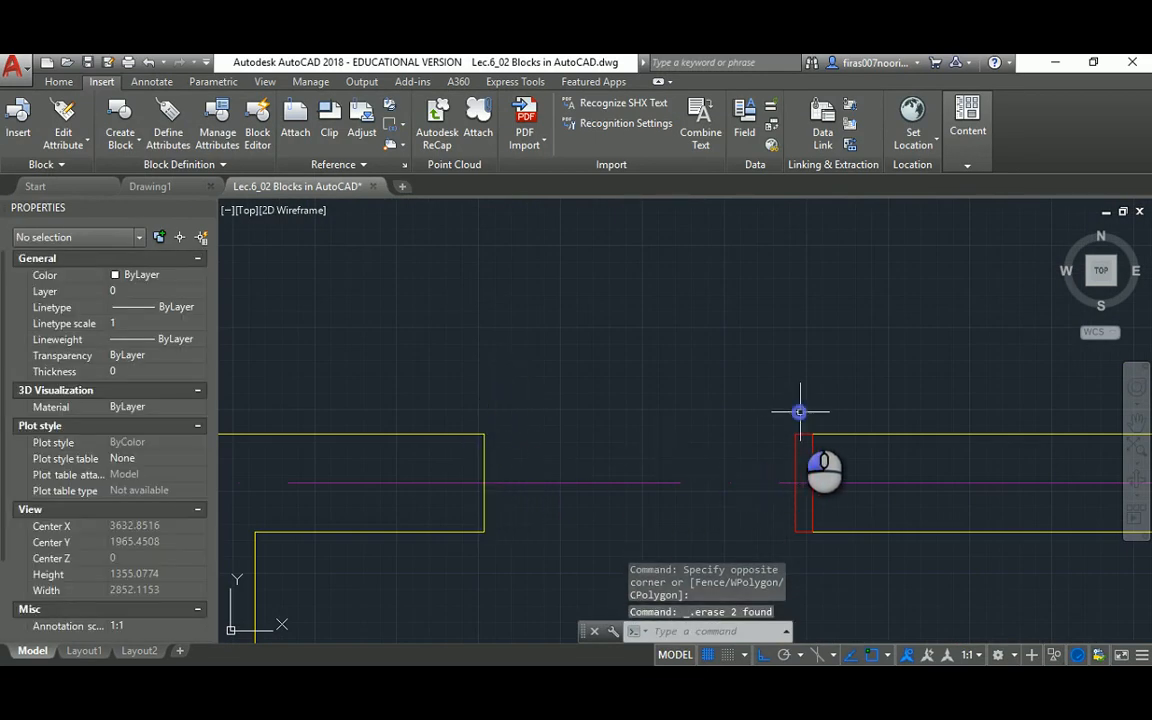
click(774, 447)
key(Delete)
scroll(655, 380, down, 6)
Start a block definition for the lower wall's door and name it "Door Single _ 1000mm _ Plan"
middle_drag(606, 442, 525, 231)
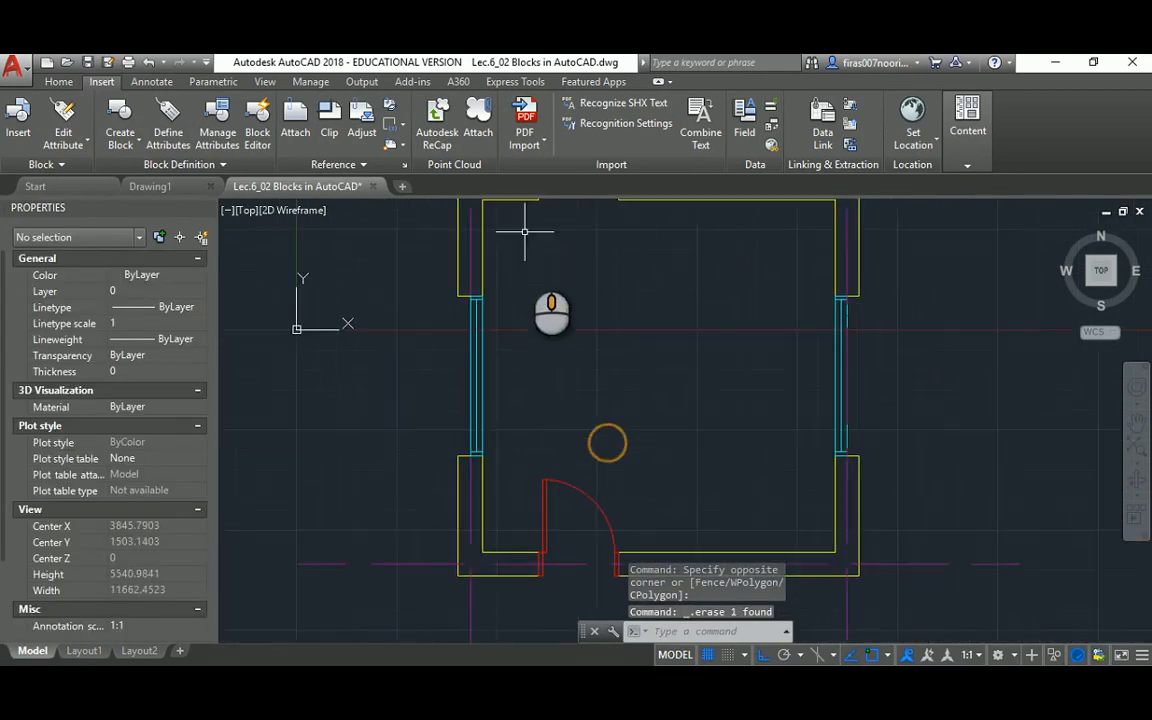
mouse_move(545, 500)
middle_down()
mouse_move(509, 340)
mouse_move(432, 380)
mouse_move(436, 407)
middle_up()
scroll(509, 340, up, 4)
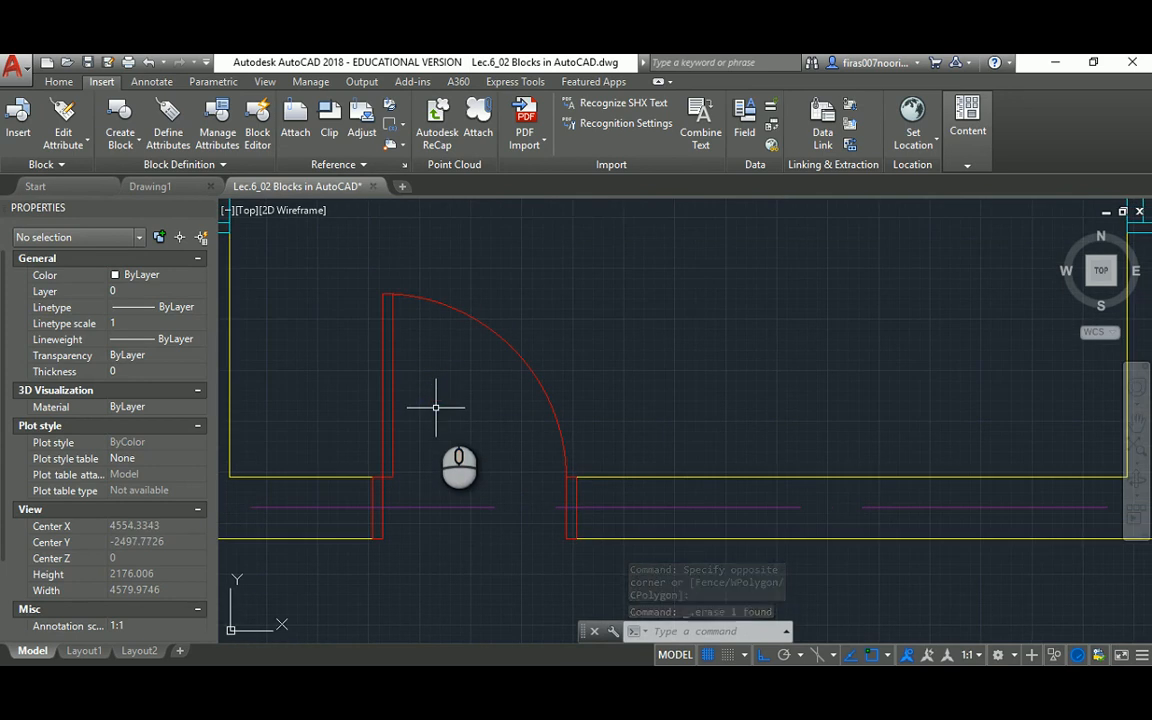
text(B)
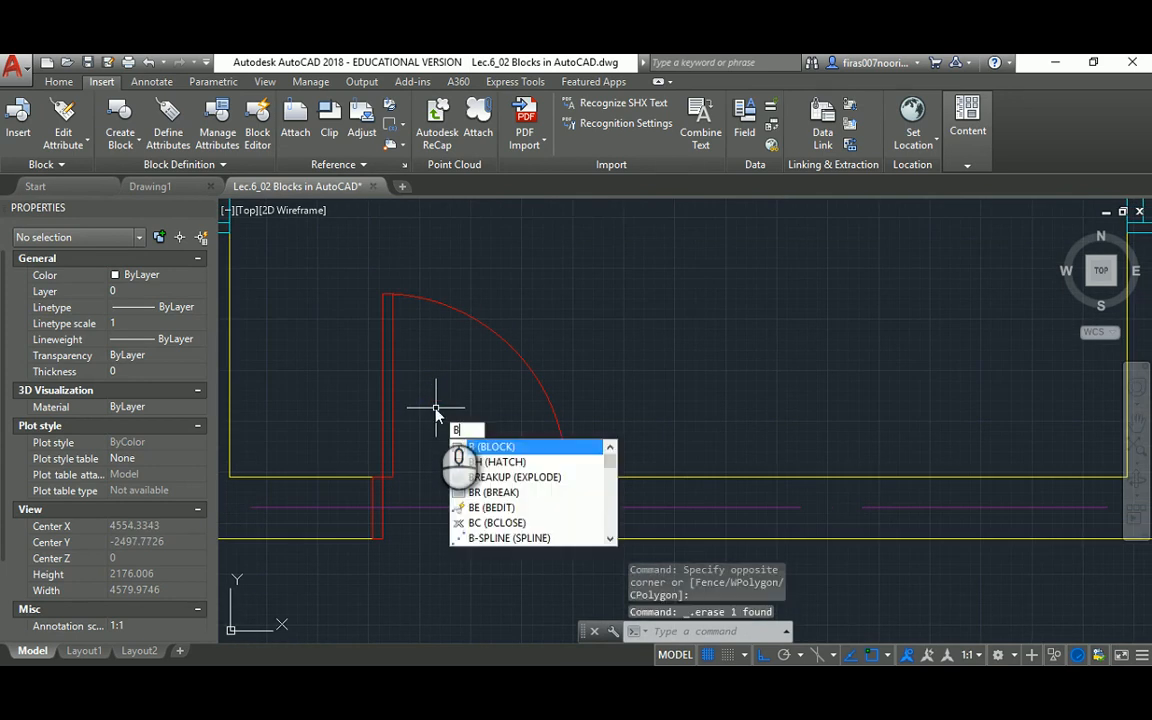
key(Return)
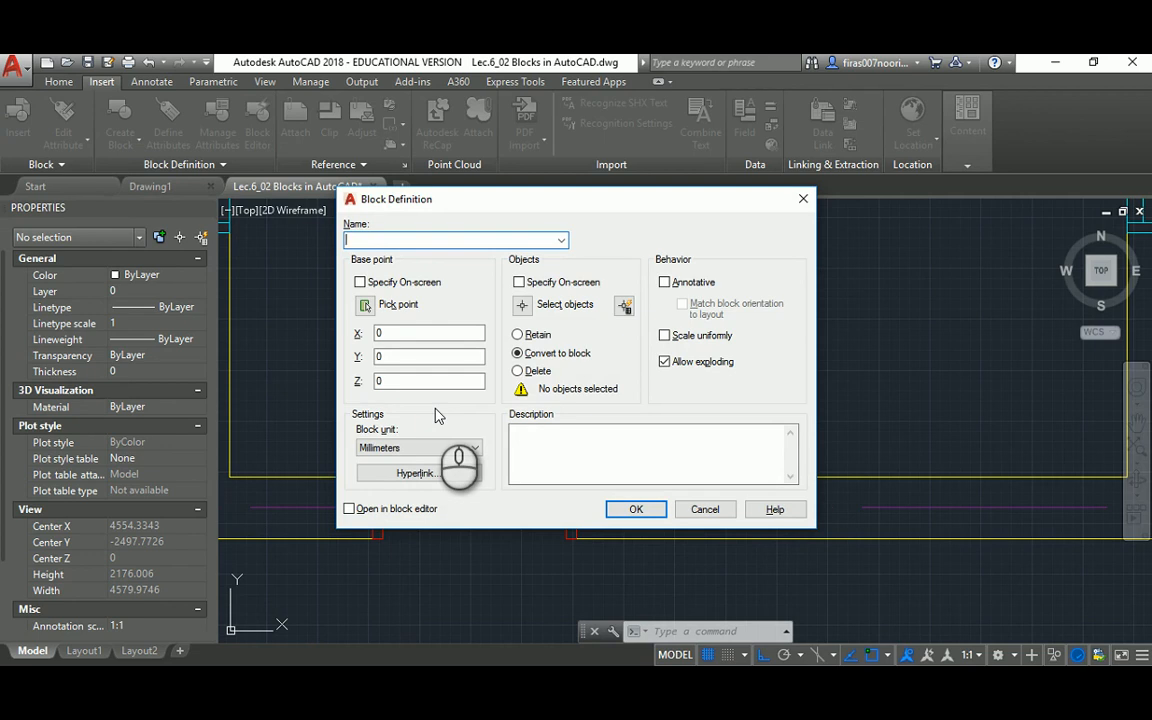
text(Door Single)
text(_ 1000mm _ Plan)
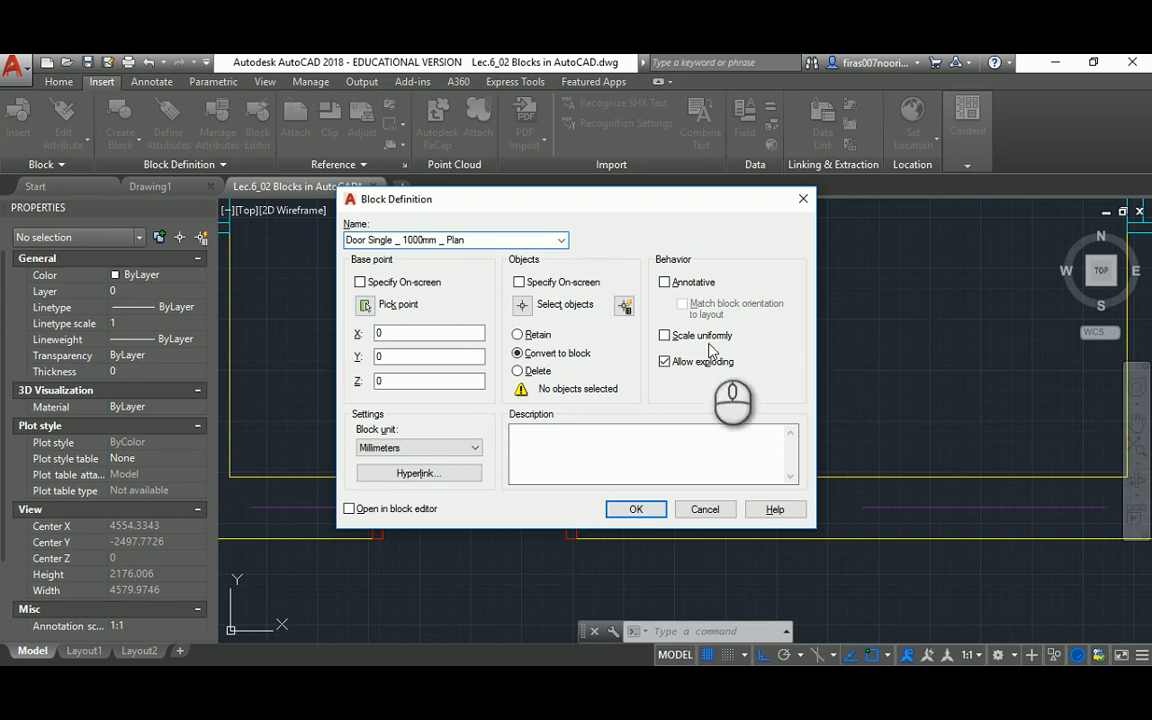
Choose the lower door's leaf, swing arc and both jambs as the objects of the block definition
click(522, 308)
click(435, 260)
click(372, 320)
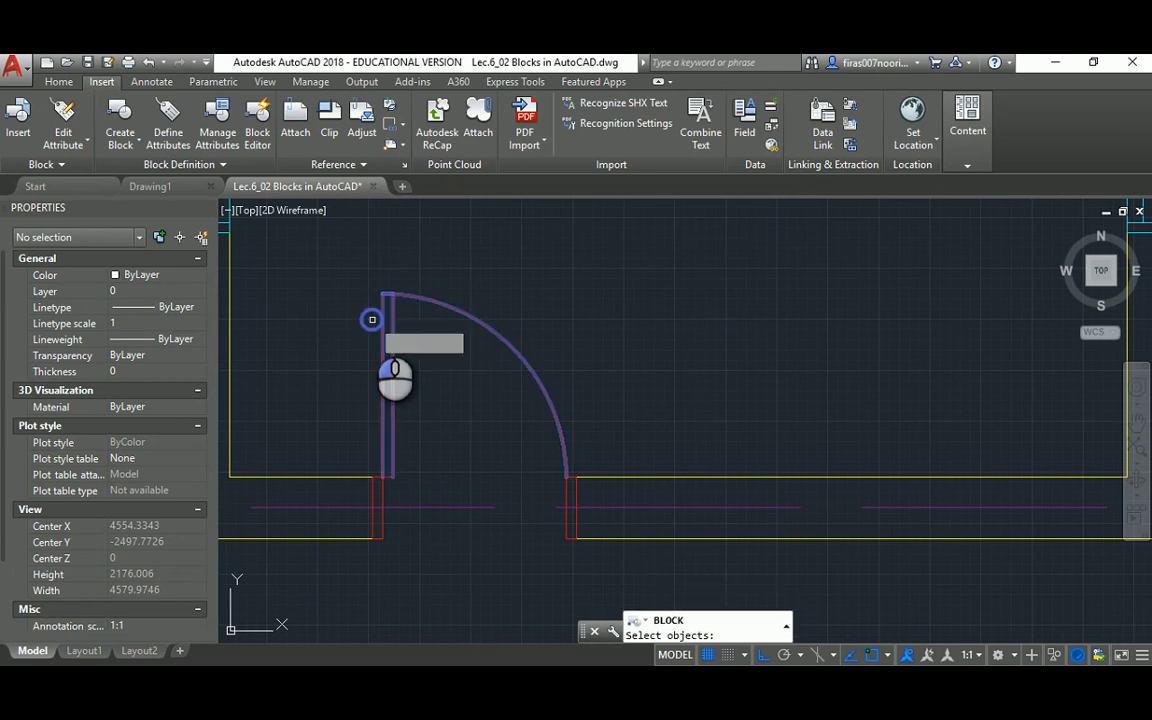
scroll(440, 470, up, 4)
click(439, 461)
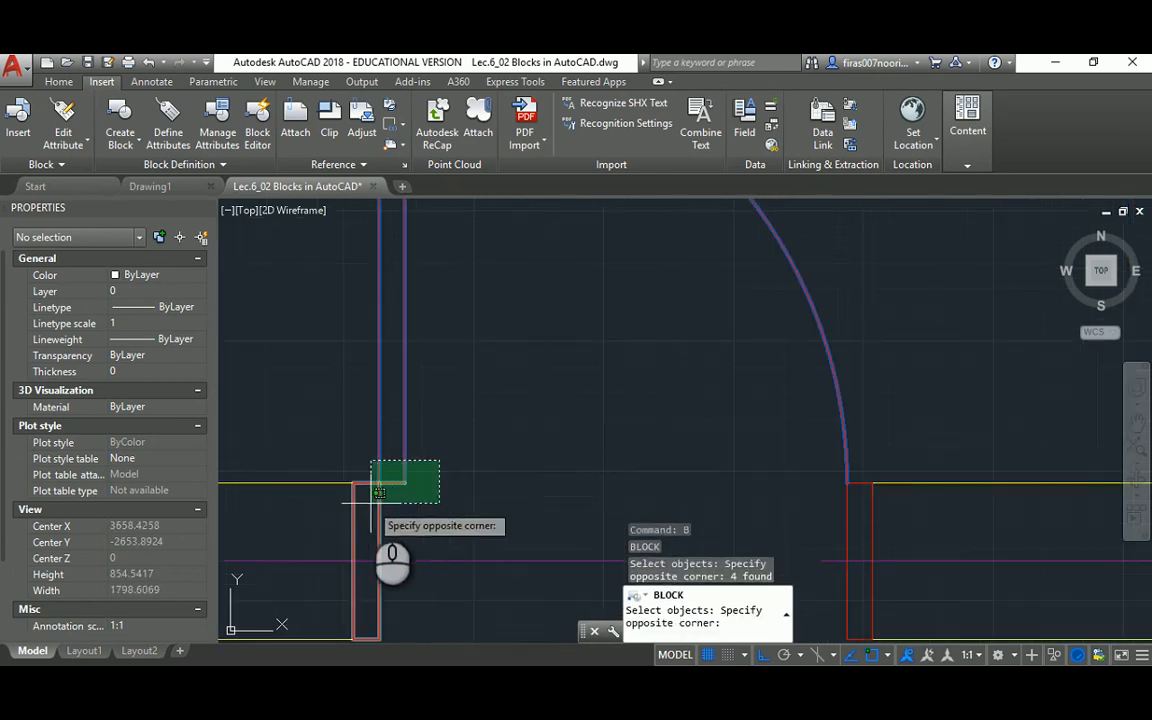
click(371, 503)
middle_drag(598, 498, 459, 373)
click(716, 335)
click(684, 378)
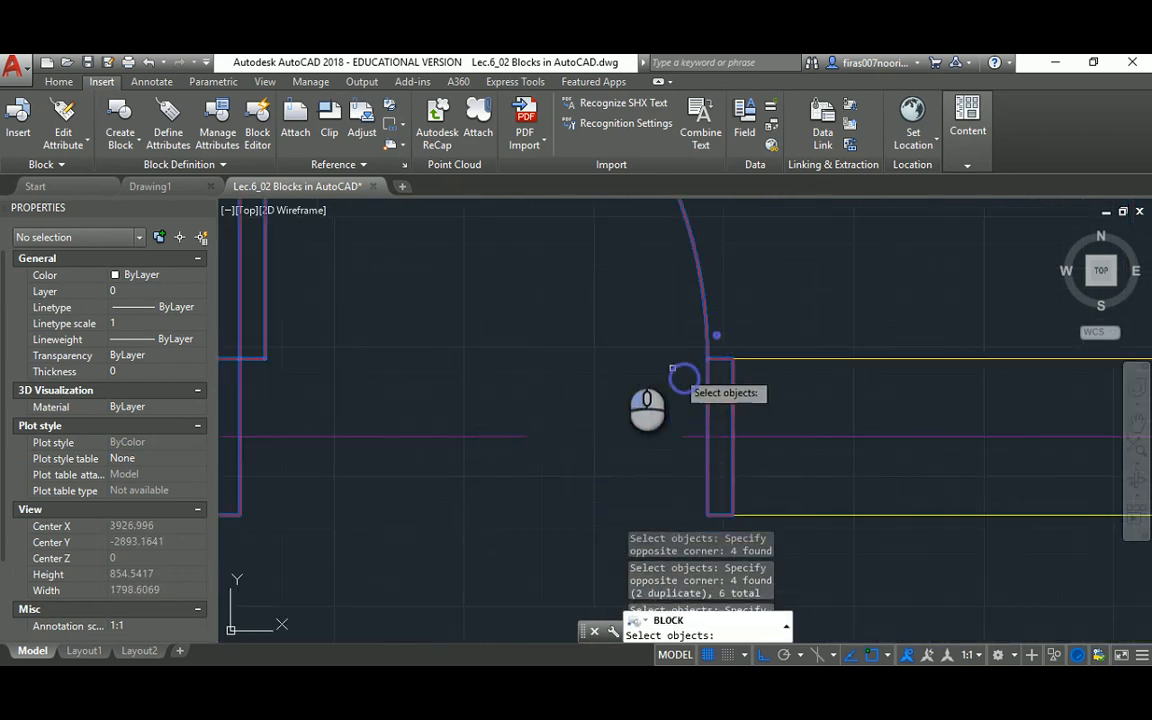
scroll(640, 368, down, 3)
scroll(548, 321, up, 9)
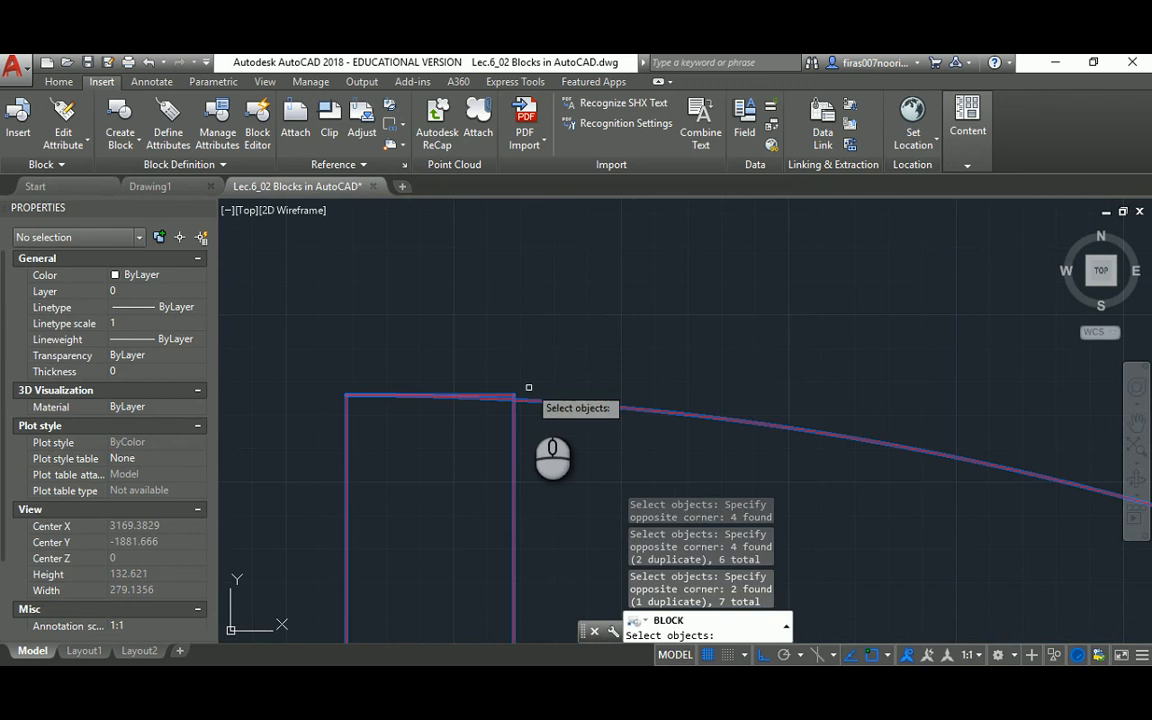
scroll(527, 369, up, 4)
scroll(518, 353, down, 15)
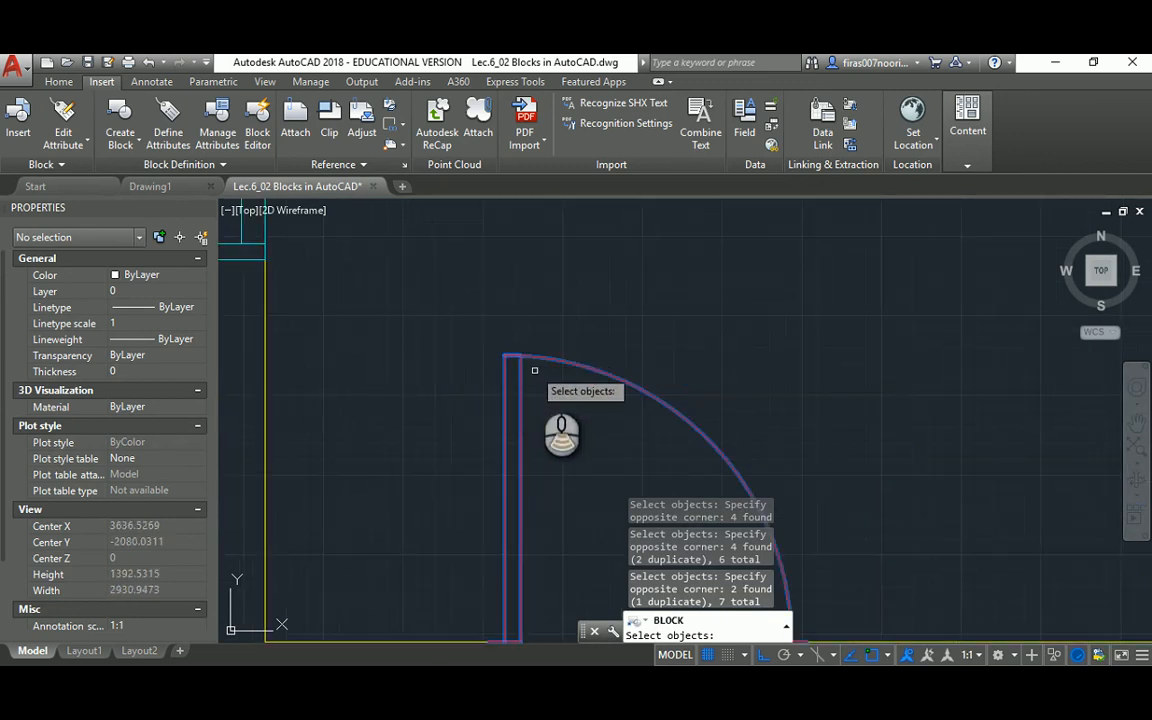
scroll(529, 352, up, 4)
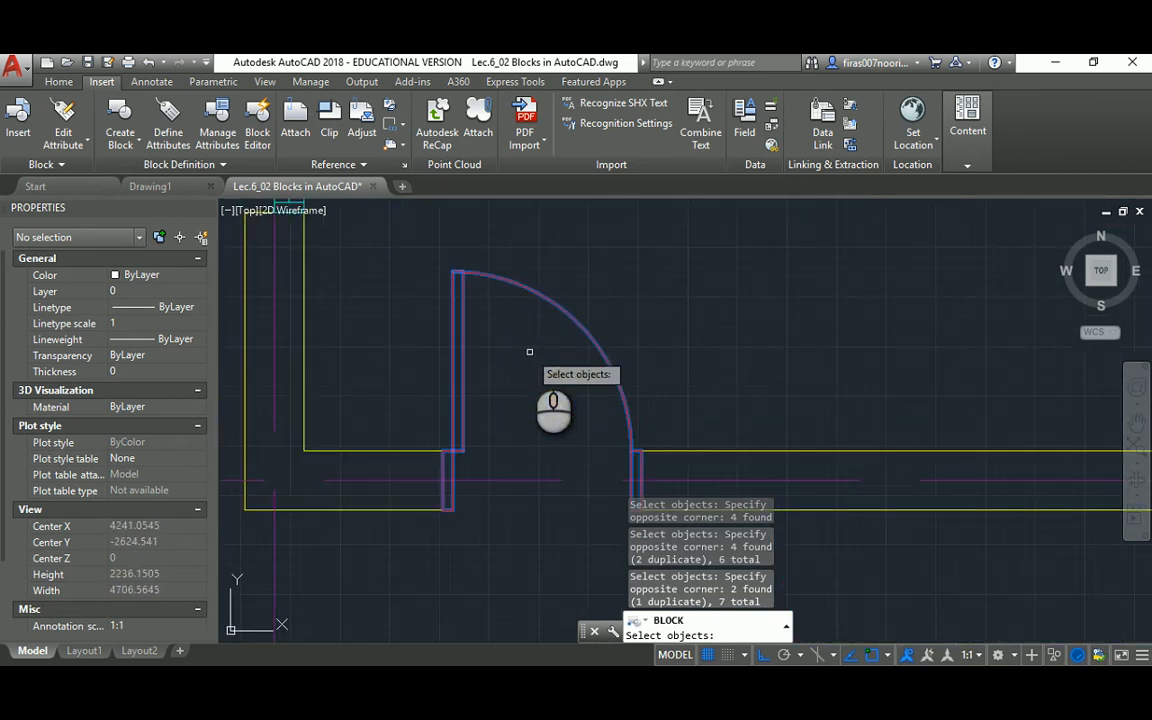
key(Return)
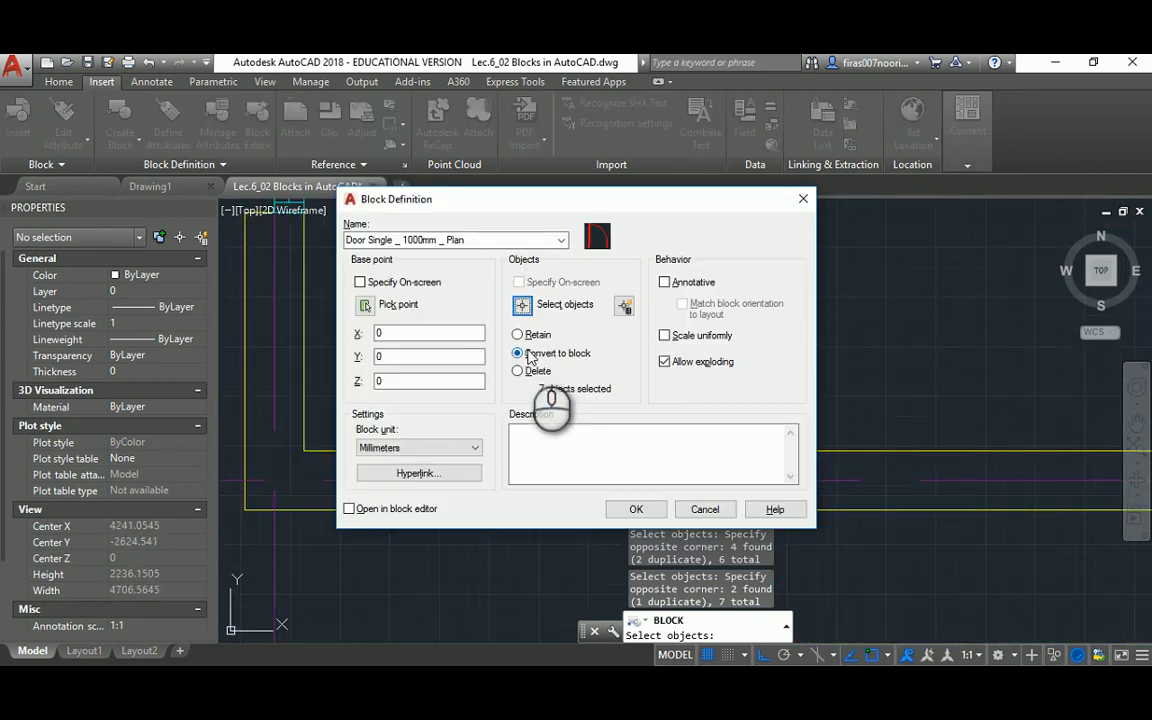
Set the block's base point at the lower outer corner of the door's left jamb and finish the block definition
click(366, 305)
scroll(440, 530, up, 5)
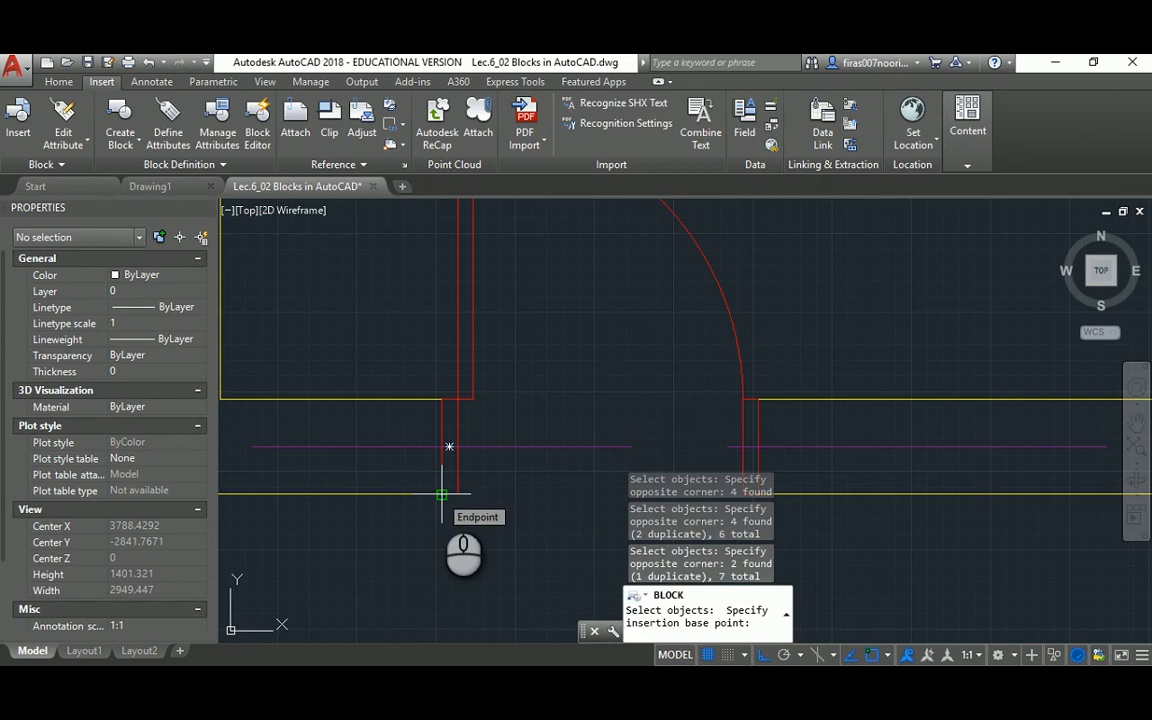
click(441, 494)
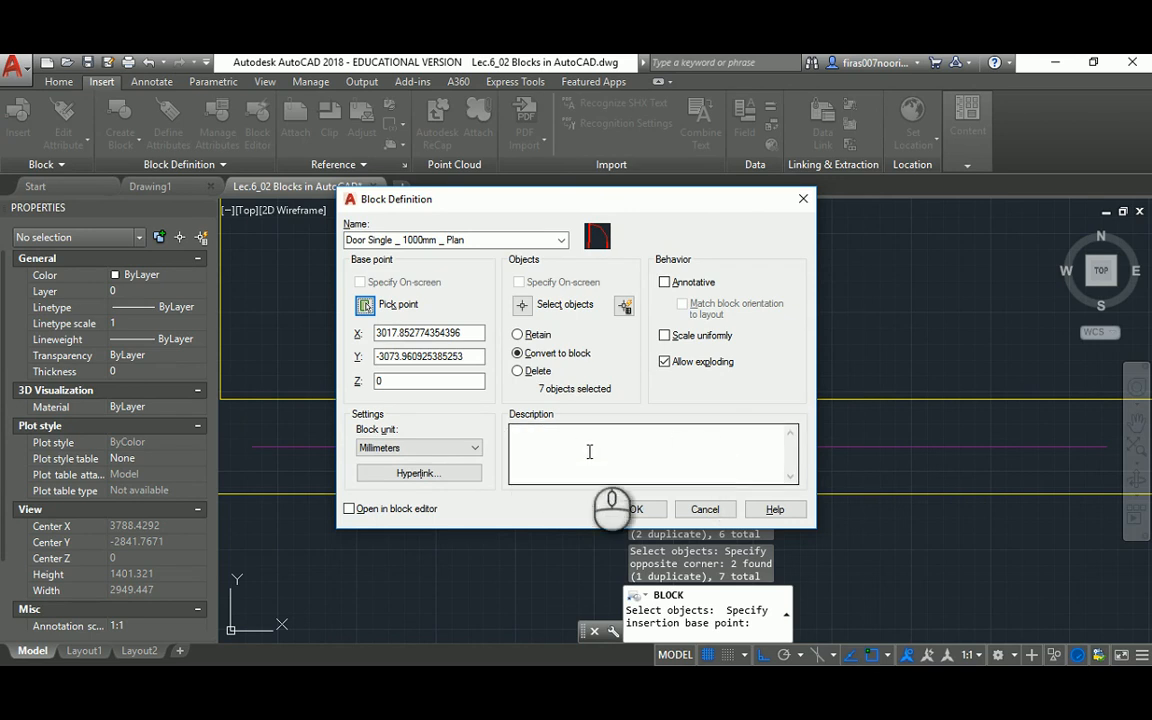
click(634, 510)
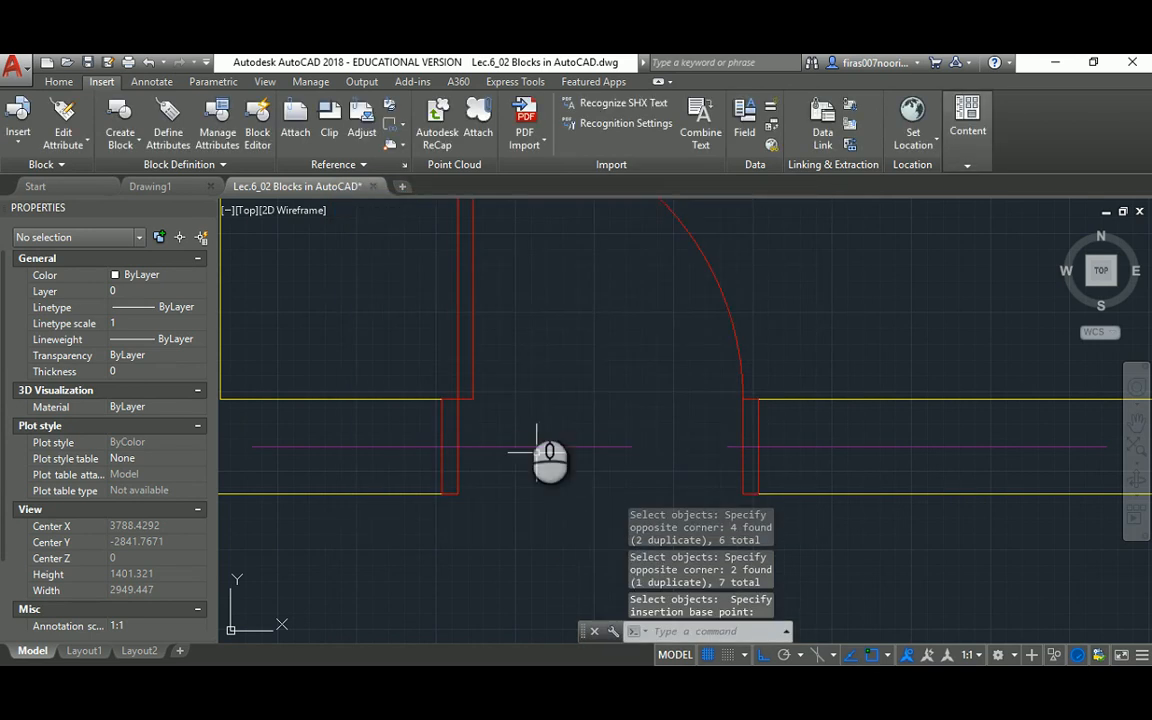
Copy the door block from its insertion point to the lower-left corner of the upper wall's opening
click(476, 324)
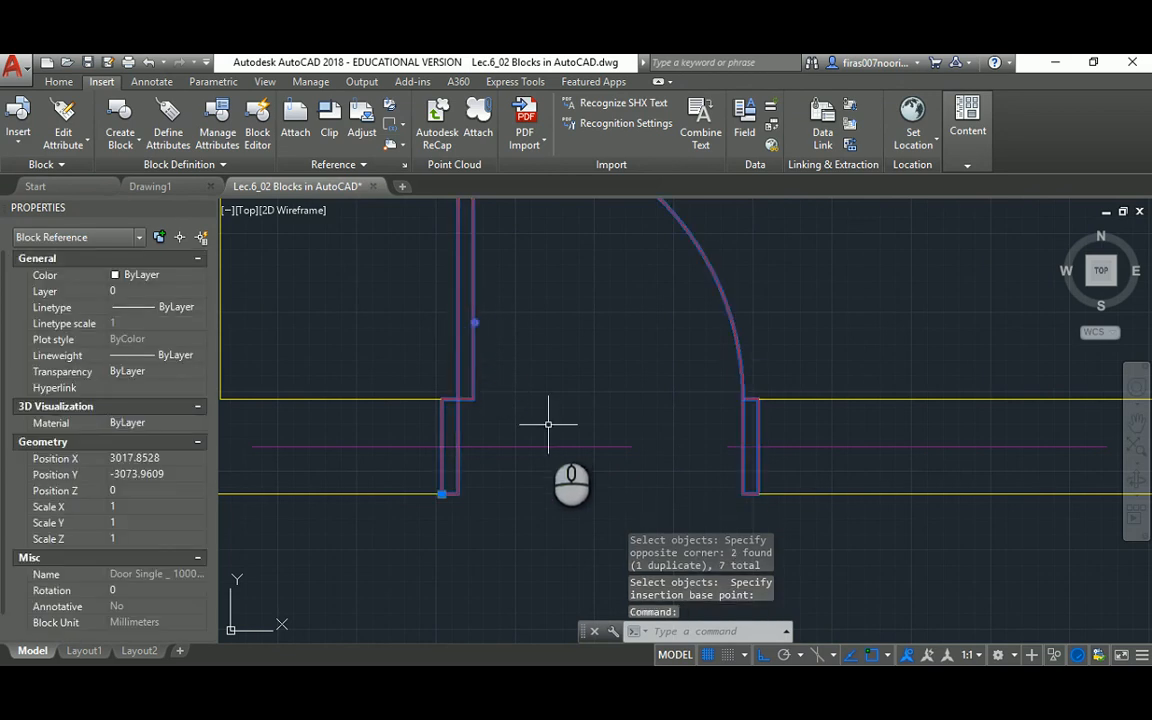
scroll(546, 419, down, 2)
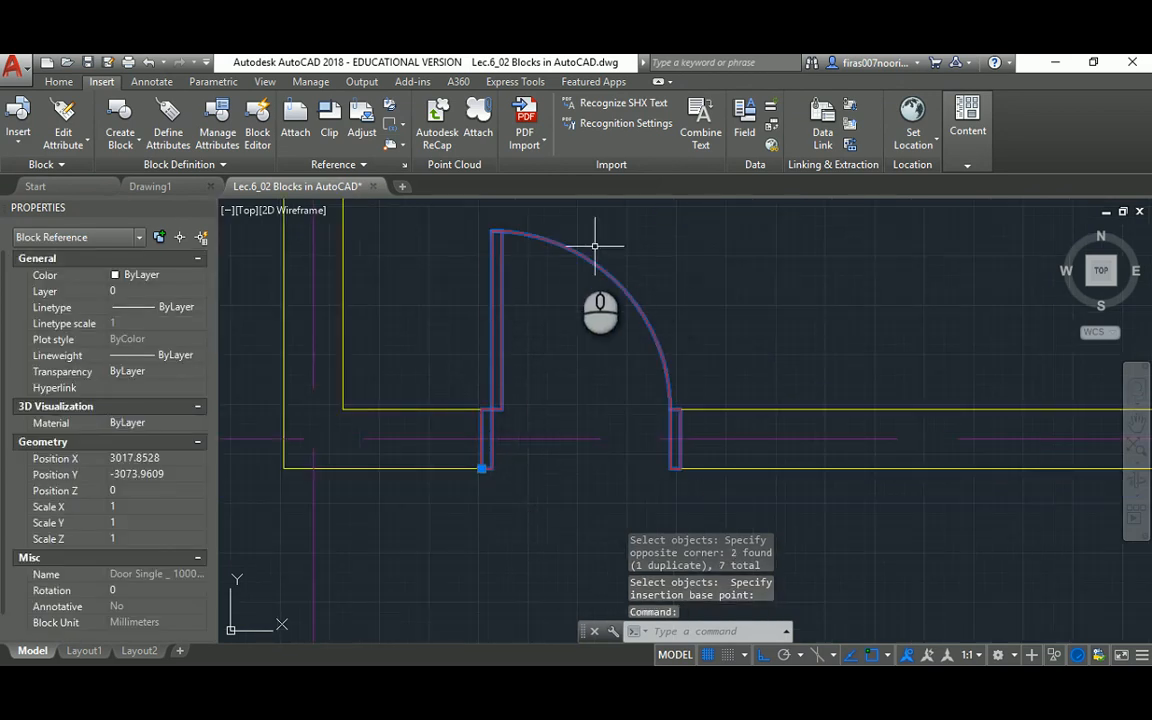
scroll(493, 449, up, 5)
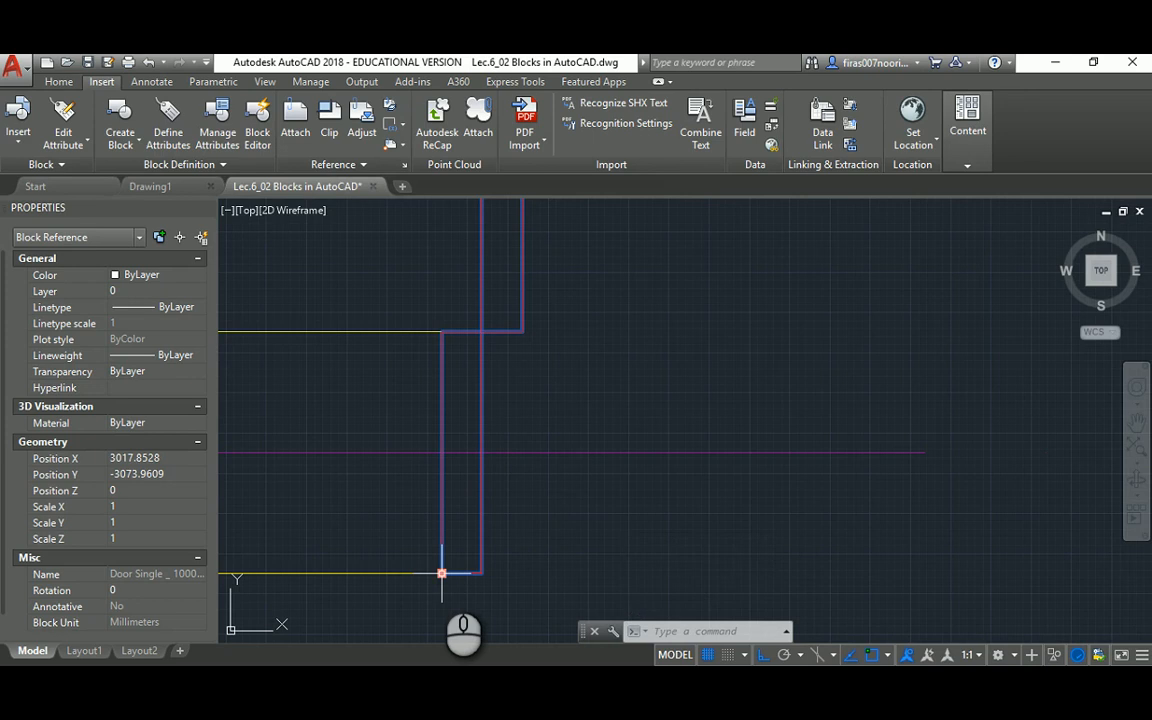
scroll(441, 573, down, 2)
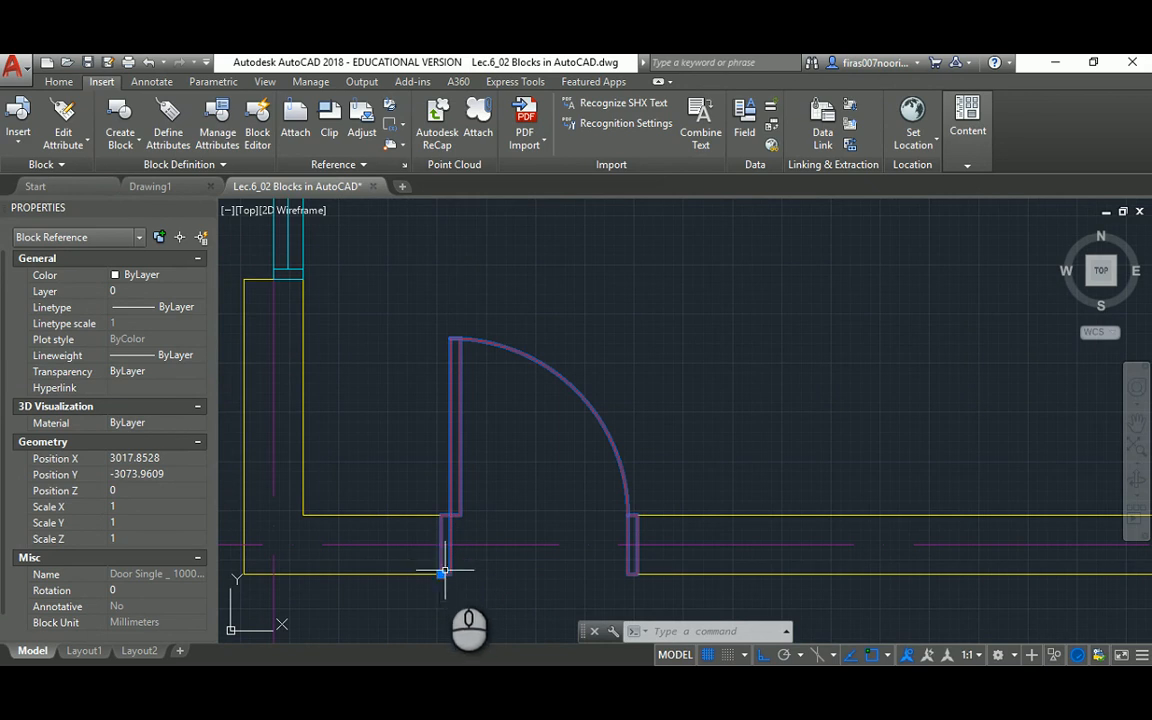
text(o)
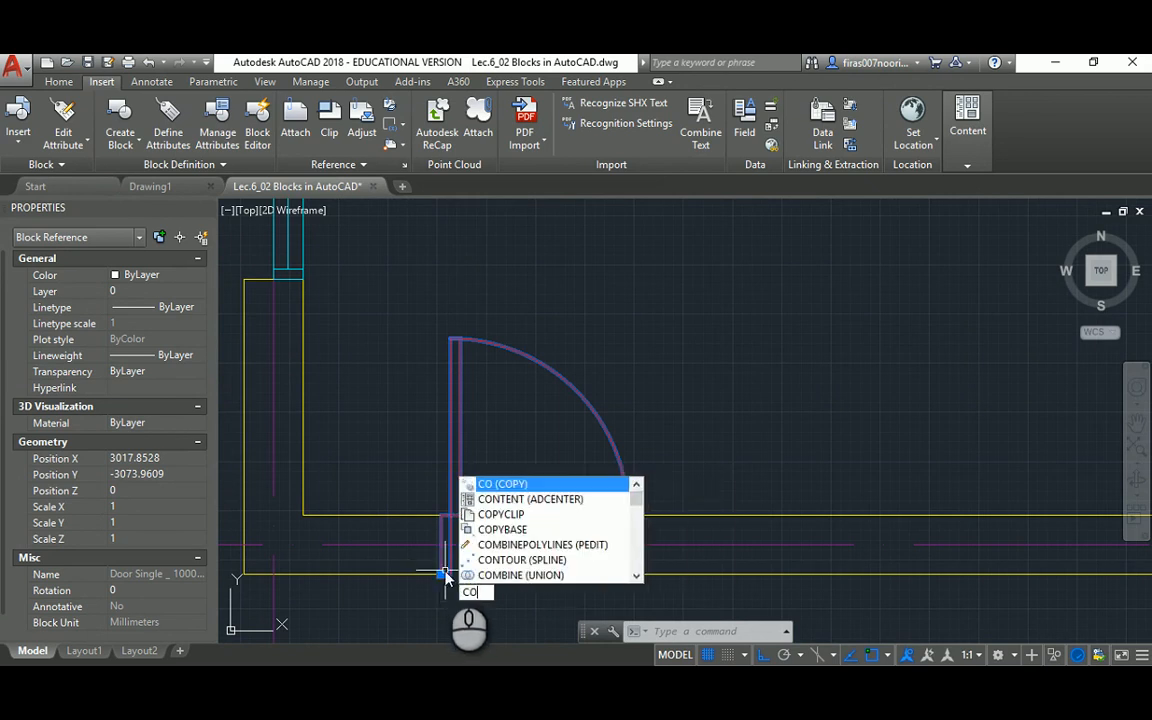
key(Return)
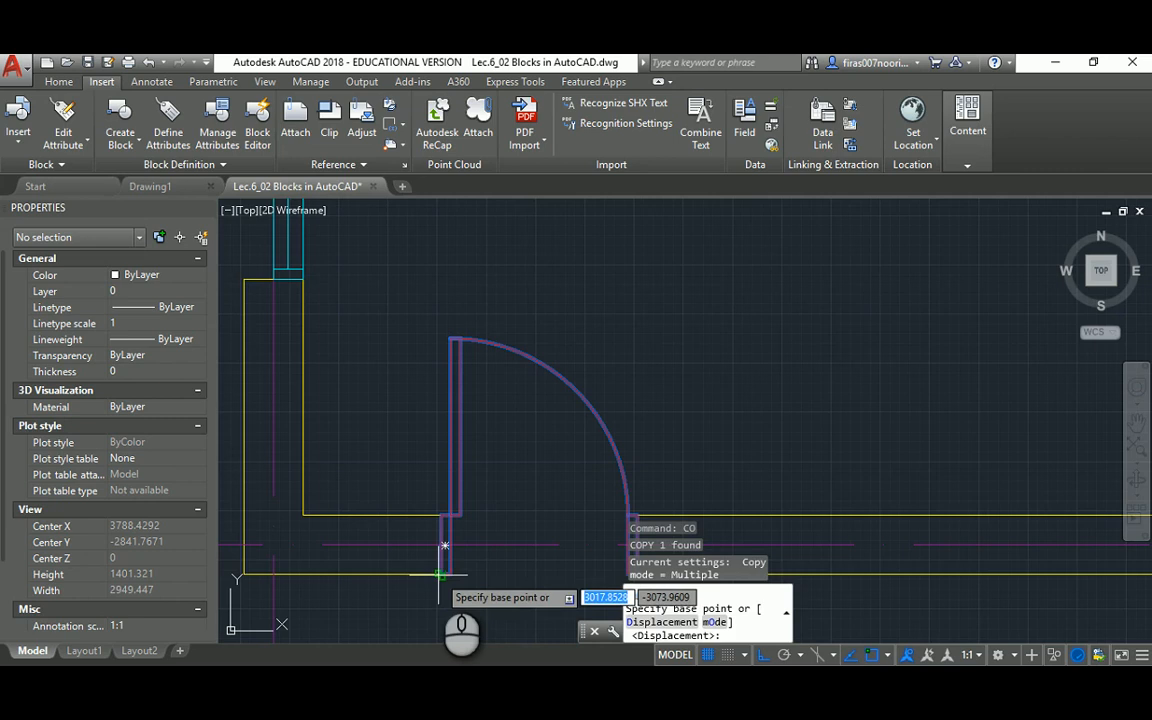
click(440, 576)
scroll(440, 576, down, 7)
scroll(458, 436, up, 5)
scroll(458, 450, up, 3)
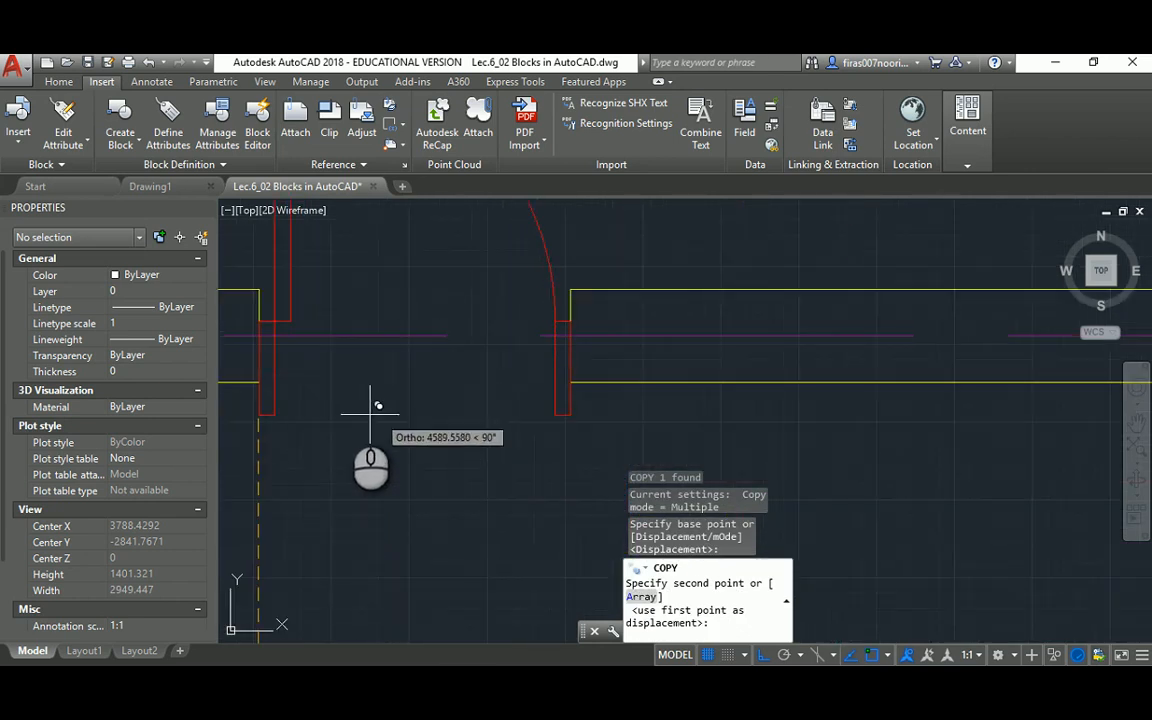
click(262, 383)
scroll(332, 362, down, 5)
scroll(332, 362, down, 3)
key(Escape)
key(Escape)
scroll(331, 456, up, 6)
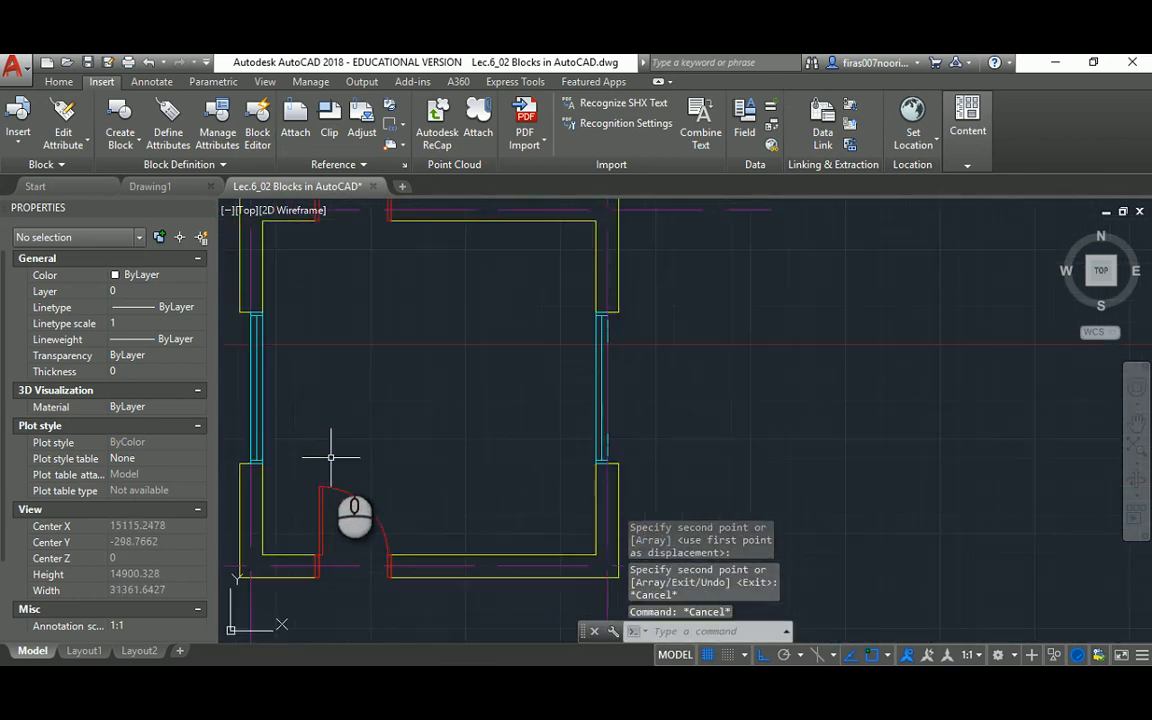
Copy the lower wall's door block together with its two wall-end lines 2000 mm to the right along the wall
middle_drag(331, 470, 389, 401)
text(co)
key(Return)
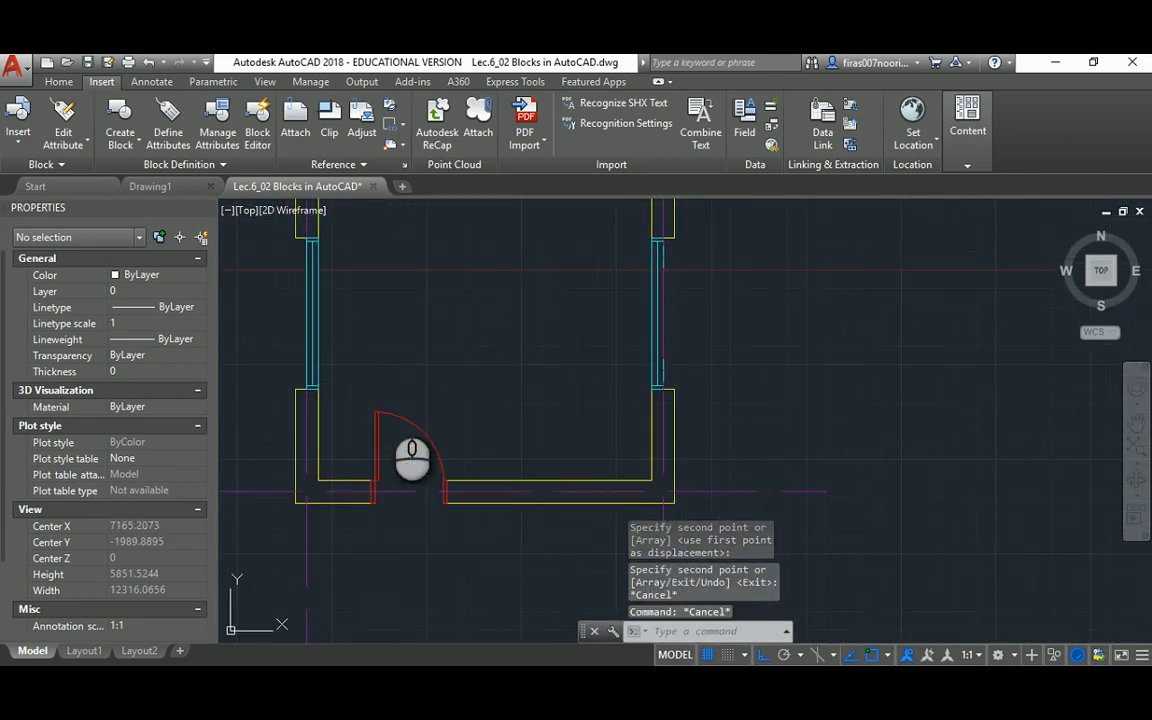
click(355, 391)
click(461, 508)
scroll(450, 525, up, 2)
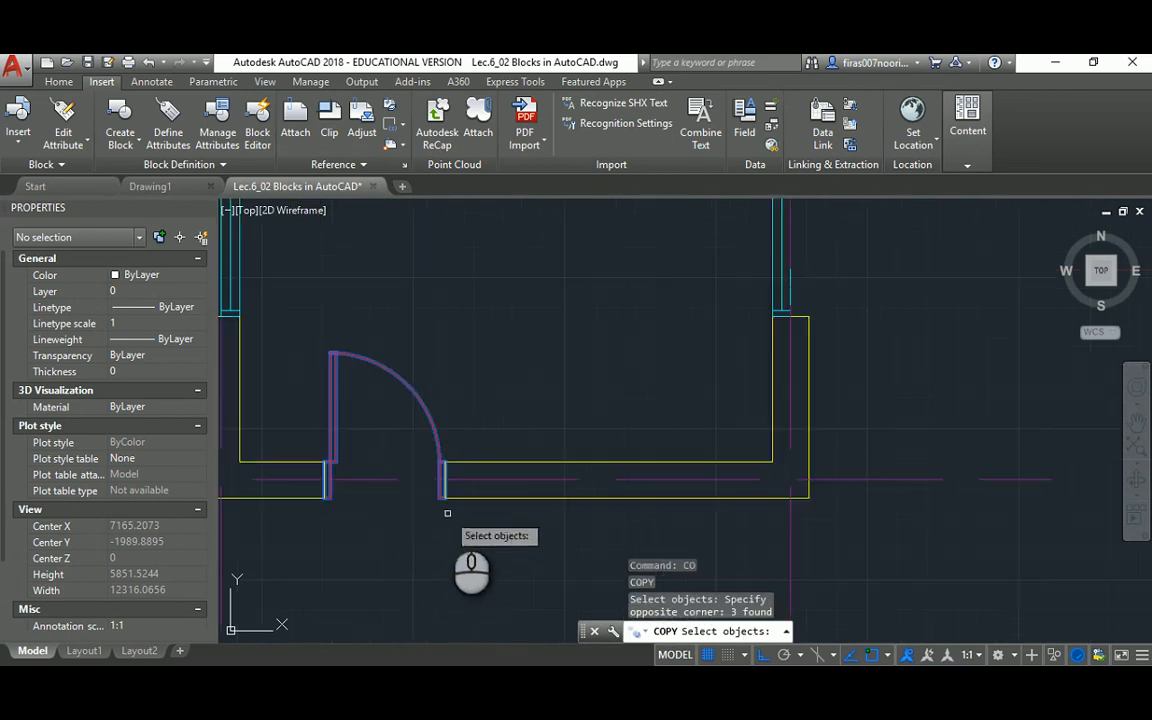
key(Return)
click(480, 532)
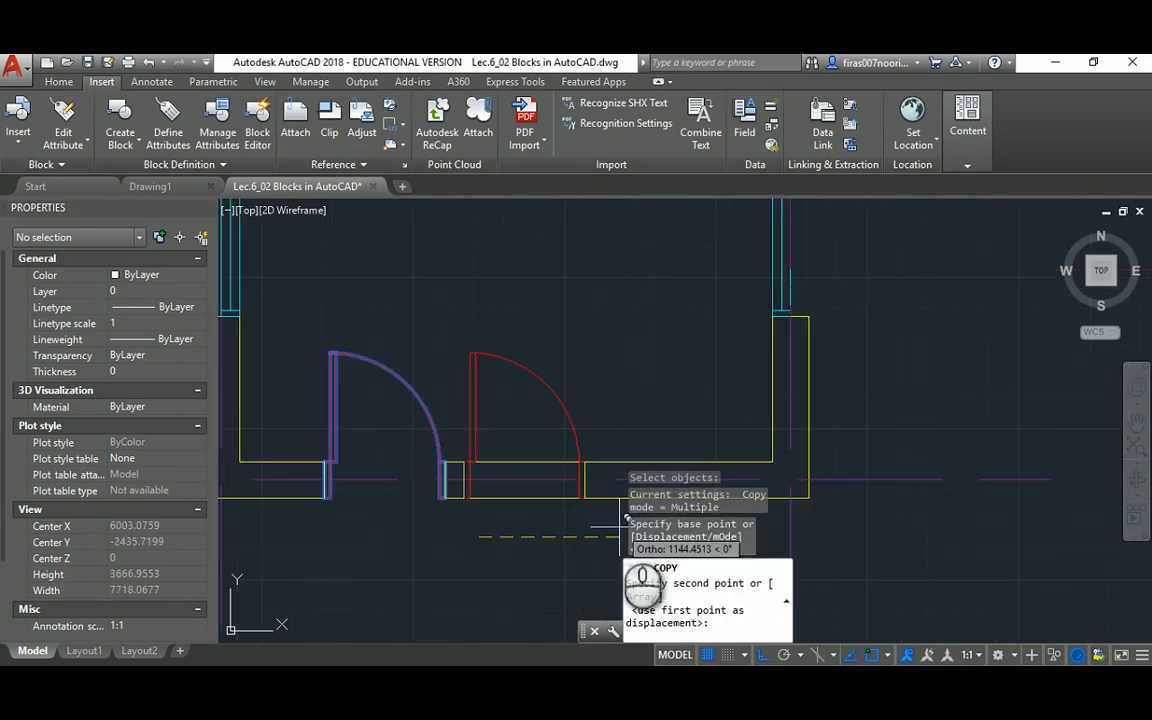
middle_drag(630, 535, 540, 494)
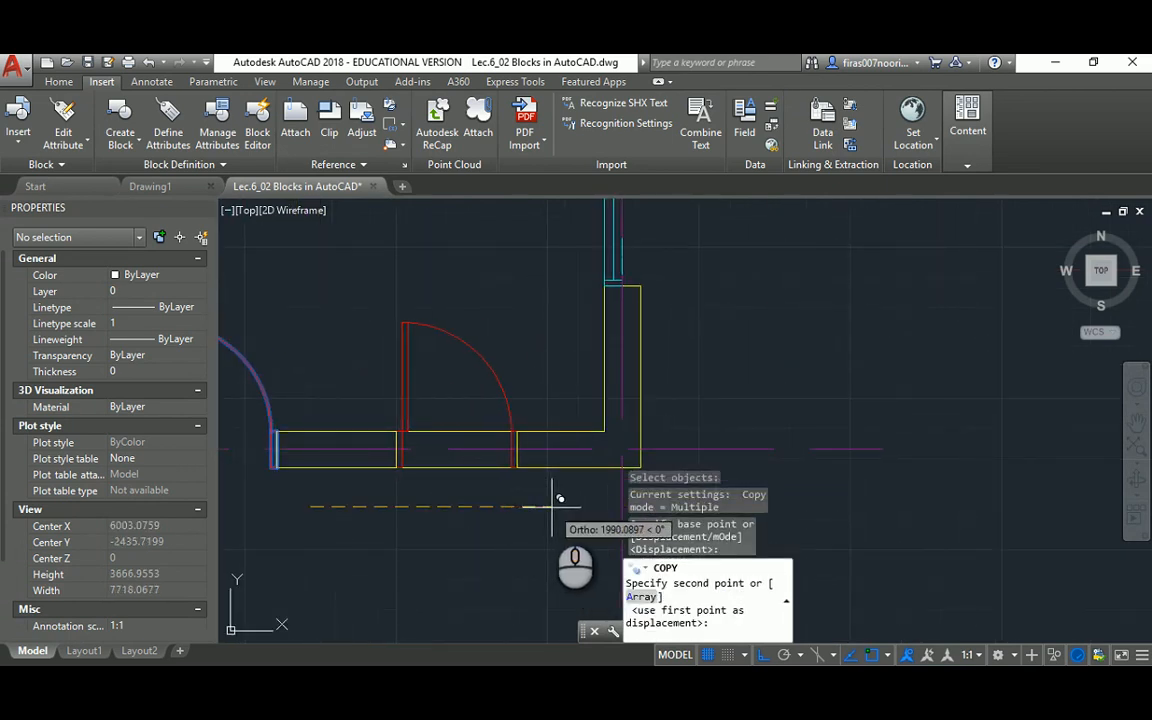
text(2000)
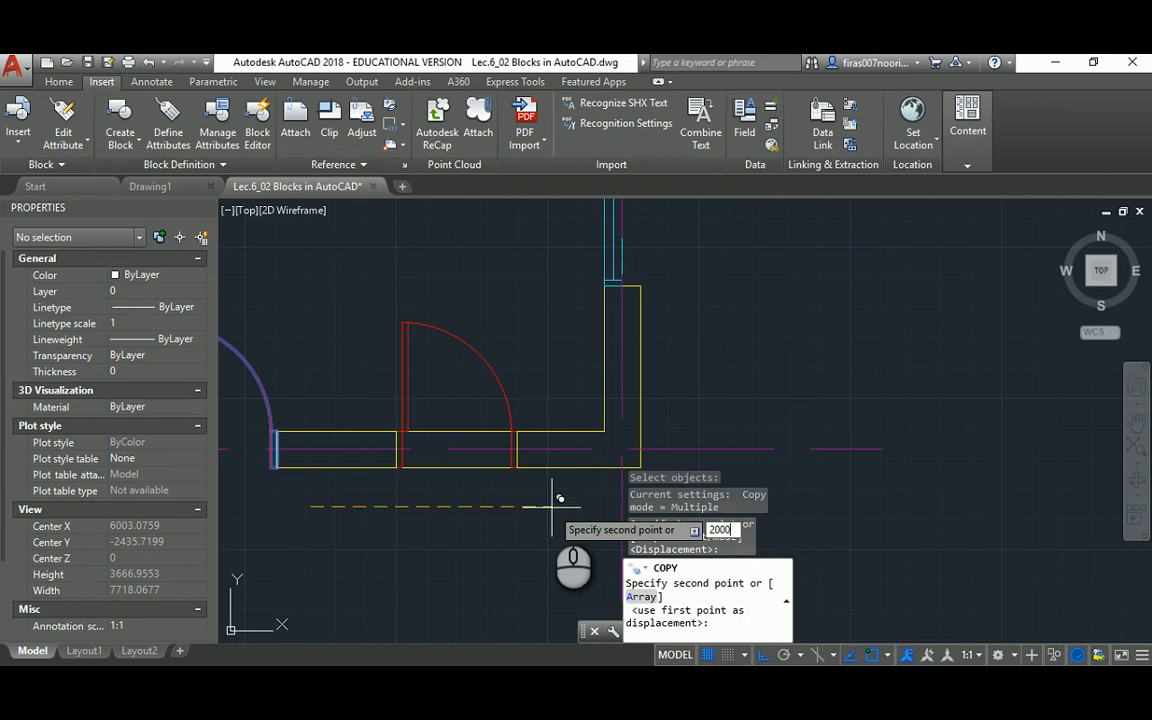
key(Return)
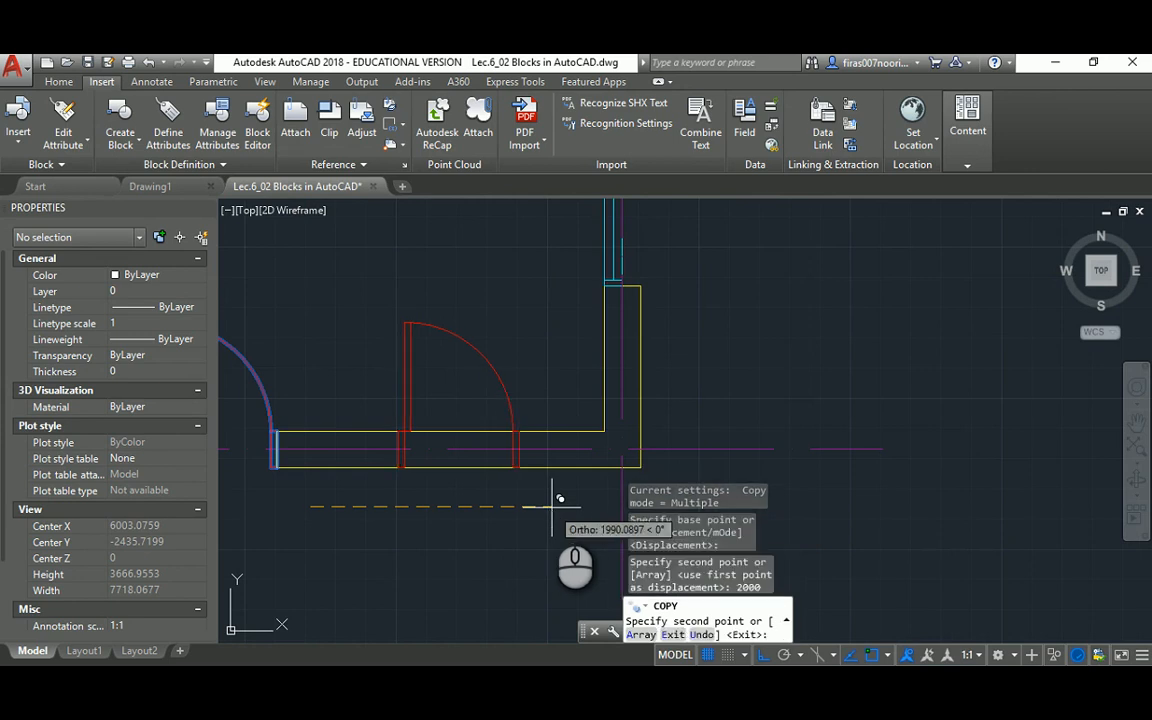
key(Escape)
key(Escape)
key(Escape)
Trim the lower wall's two face lines between the copied door's jambs, using the wall-end lines as cutting edges
text(tr)
key(Return)
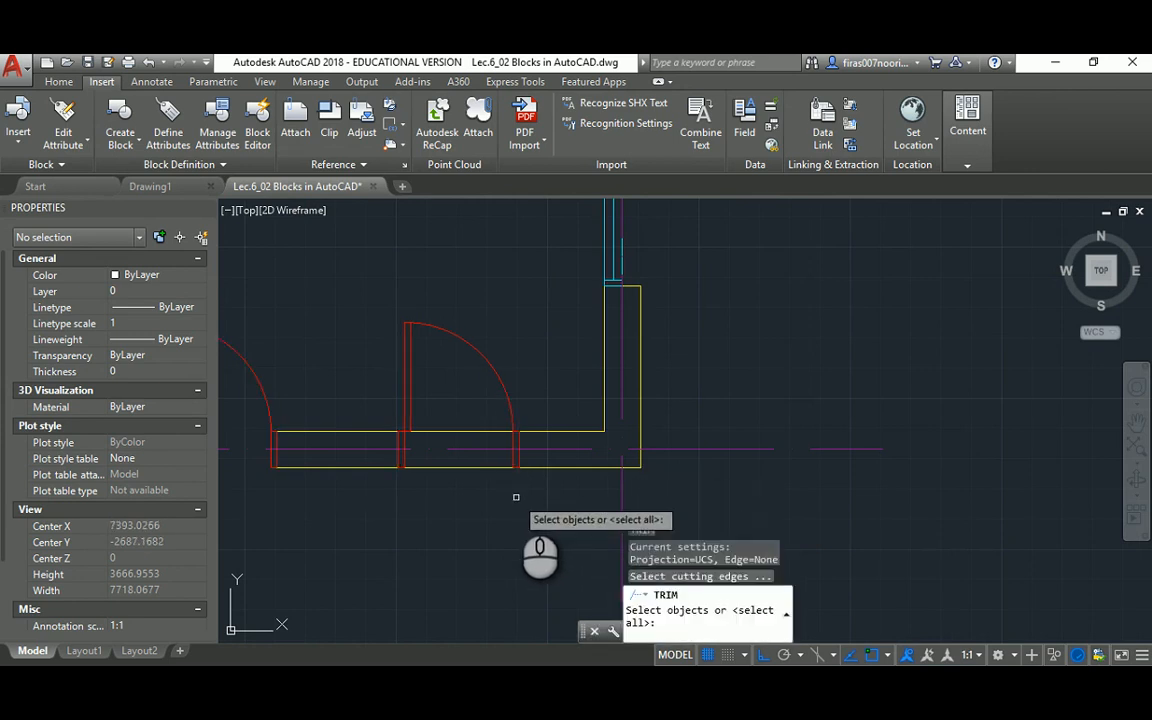
click(514, 478)
click(545, 410)
click(375, 500)
click(412, 412)
key(Return)
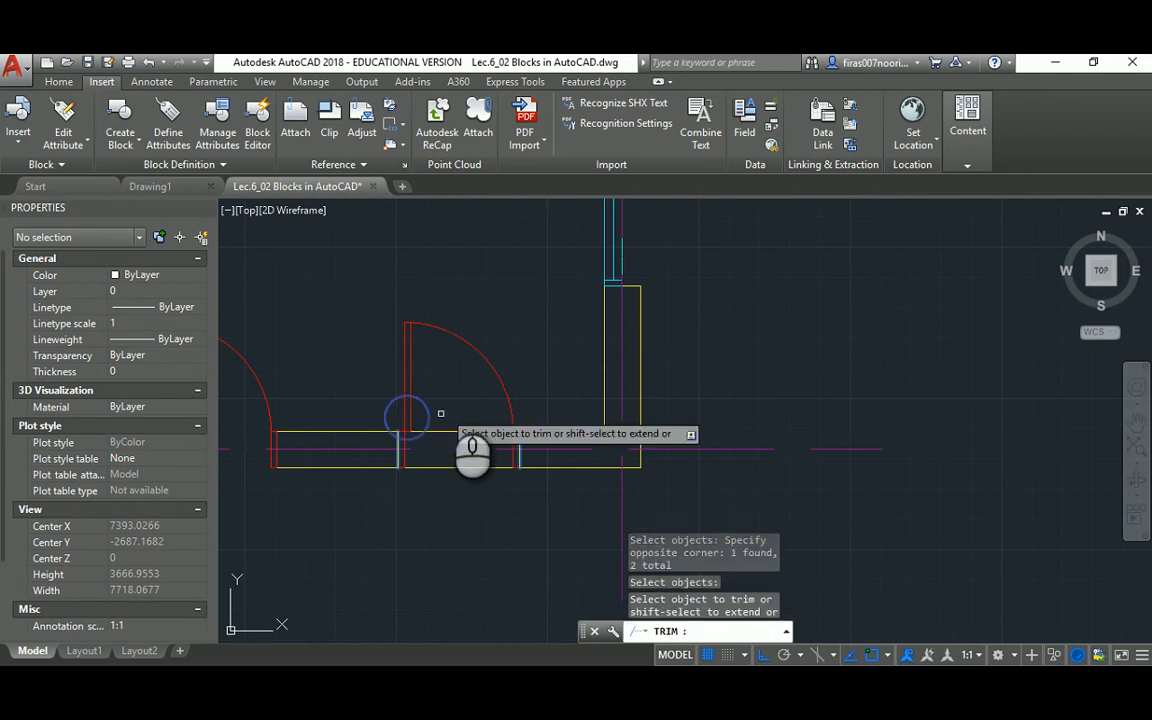
click(476, 388)
click(435, 474)
middle_drag(465, 447, 491, 424)
key(Escape)
key(Escape)
key(Escape)
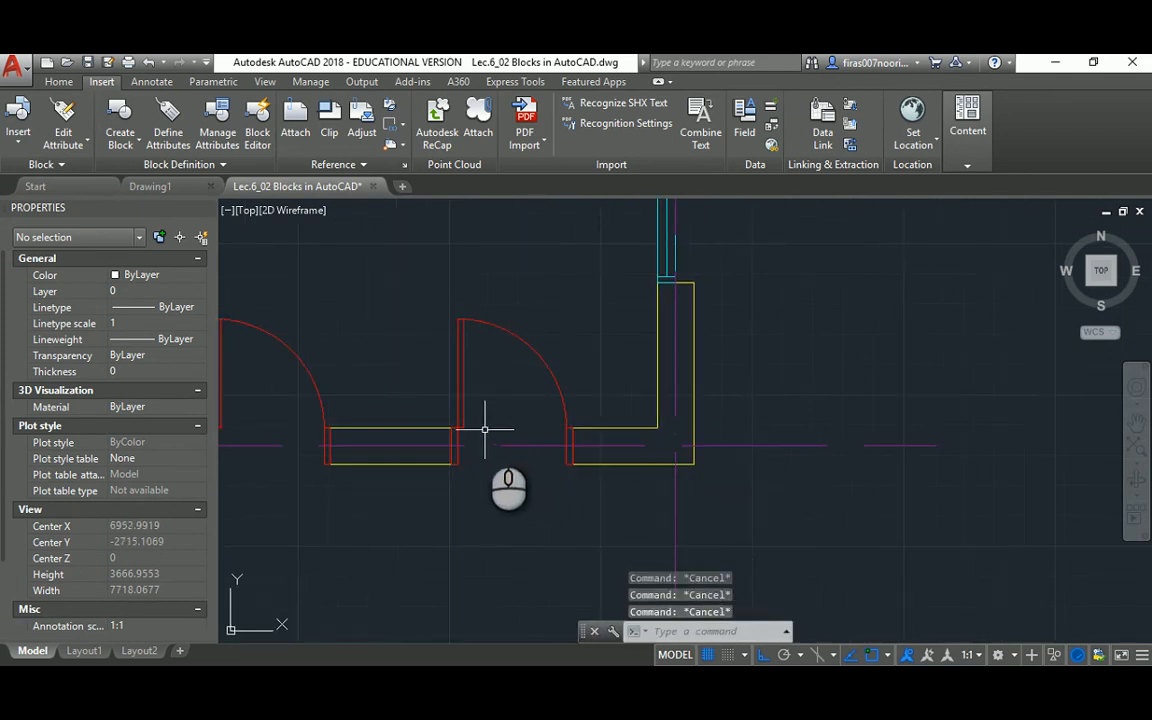
Mirror the copied door about a vertical line midway between its jambs and erase the source door
key(Return)
click(531, 311)
click(489, 354)
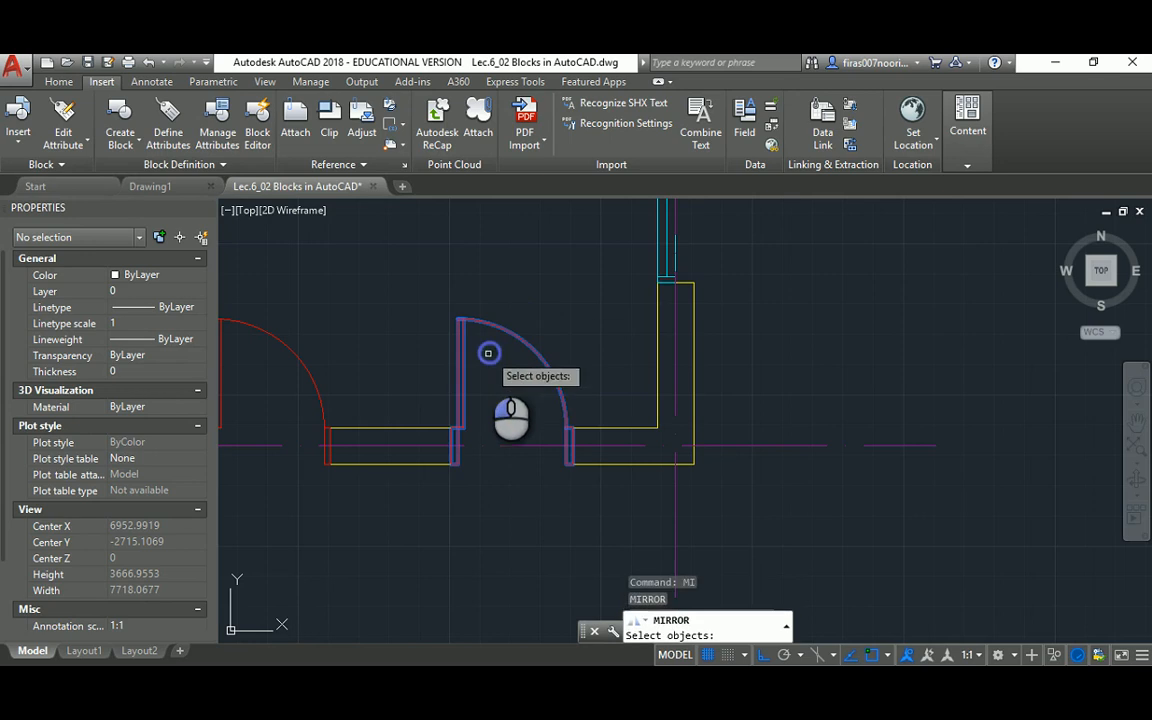
key(Return)
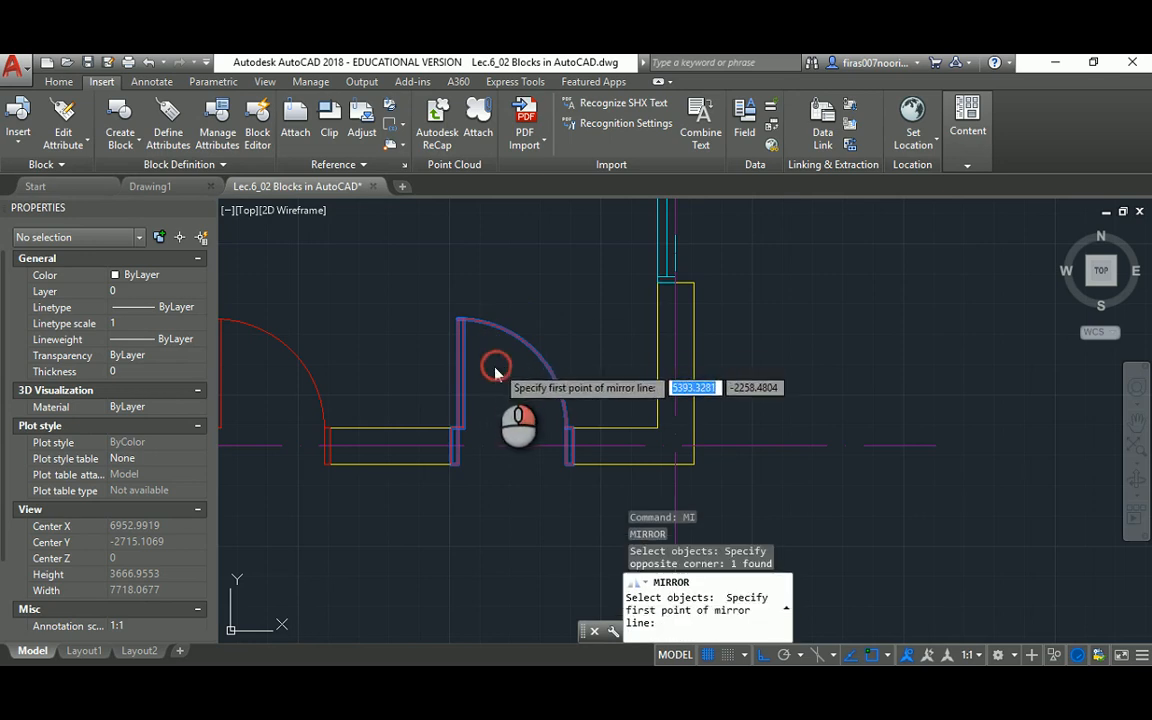
shift+right_click(495, 372)
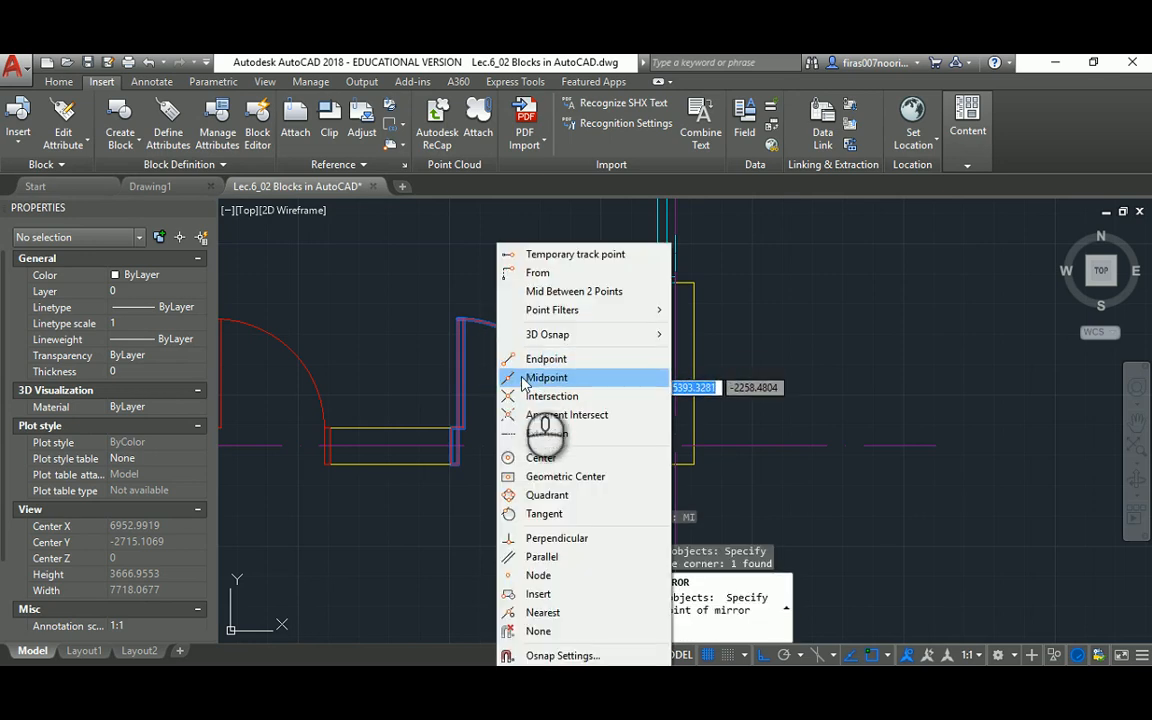
click(565, 291)
scroll(599, 483, up, 4)
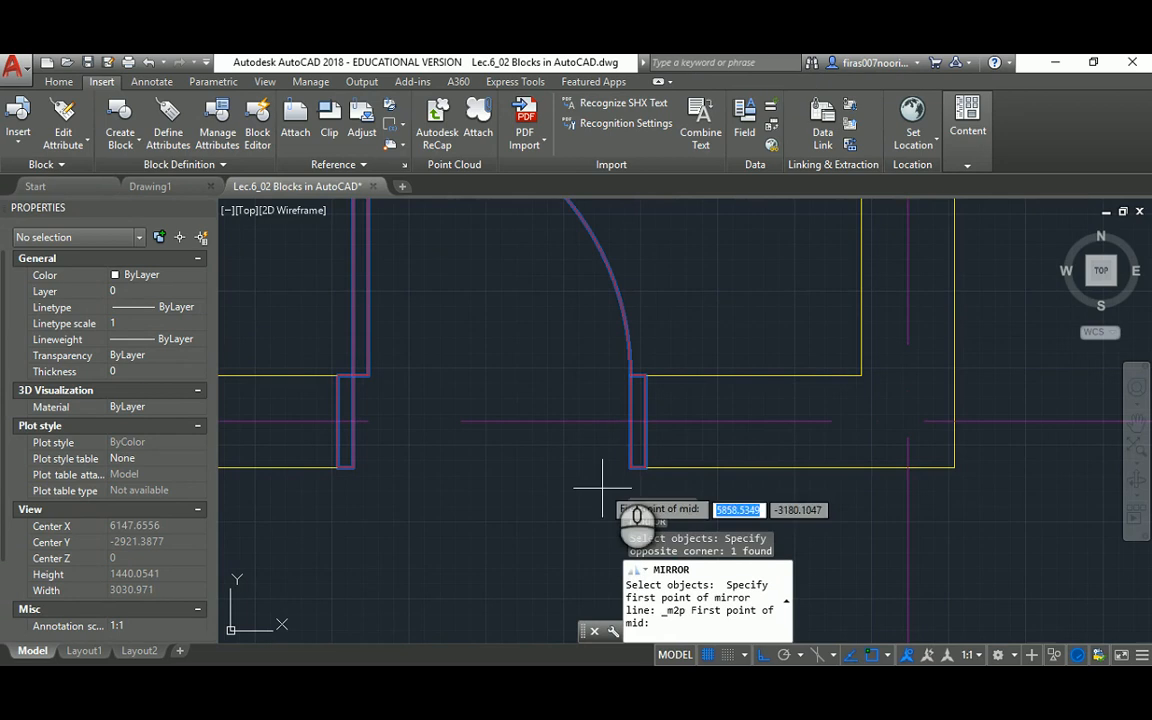
click(637, 421)
click(337, 419)
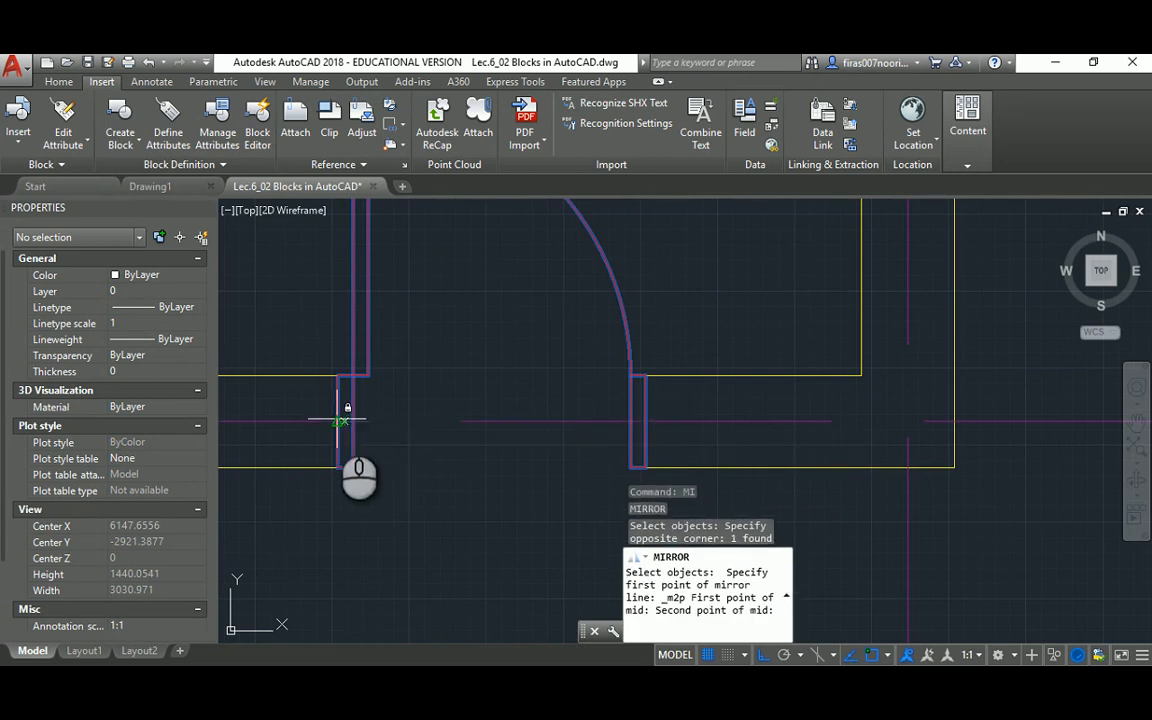
click(437, 517)
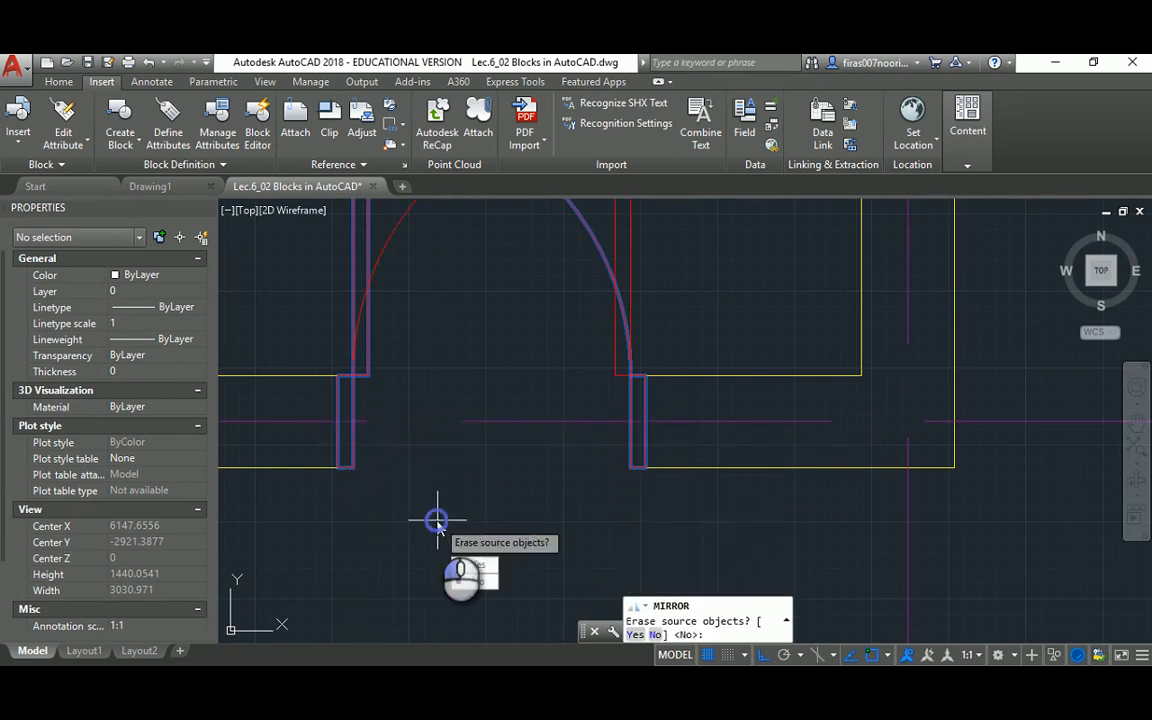
text(y)
key(Return)
scroll(417, 380, down, 5)
scroll(476, 398, up, 2)
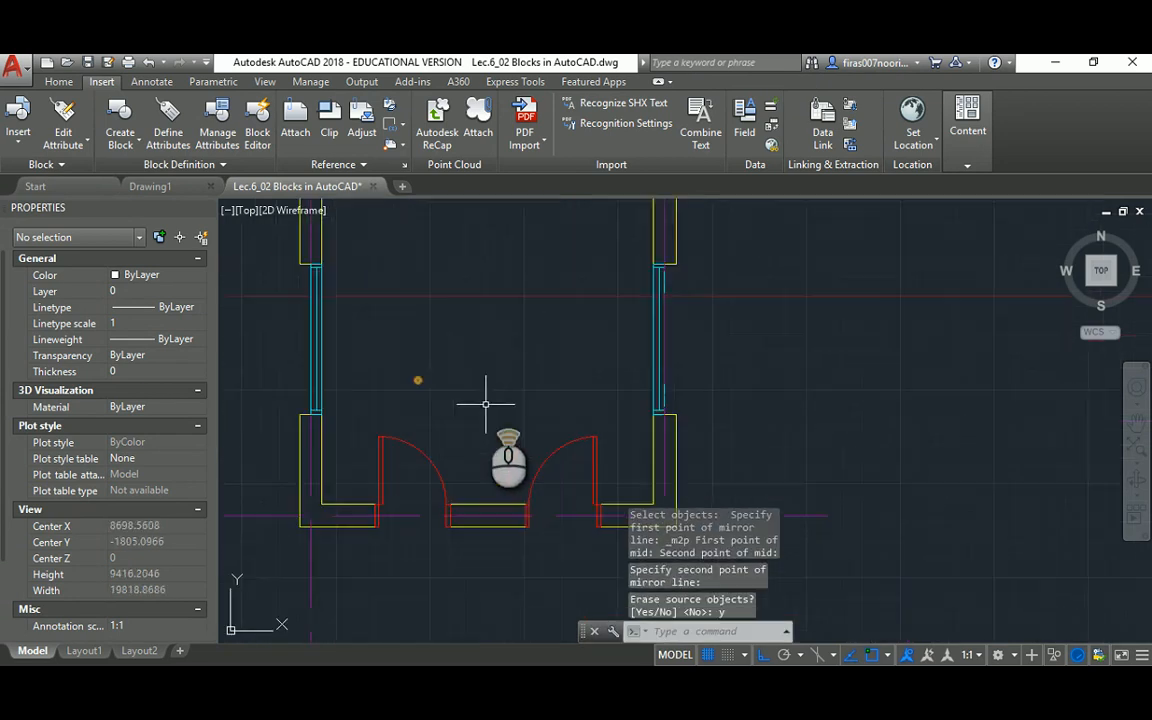
Select both doors in the lower wall to examine their shared block properties and compare them with the upper door
middle_drag(488, 431, 467, 366)
click(533, 383)
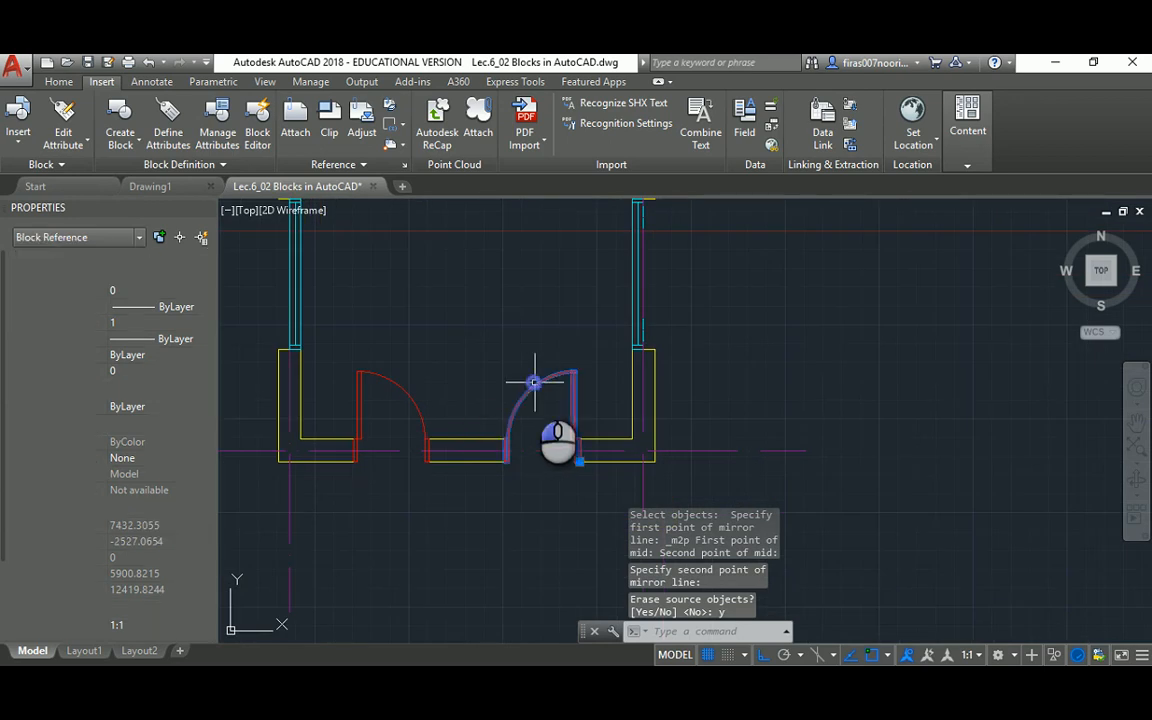
click(397, 383)
middle_drag(397, 383, 411, 466)
scroll(411, 466, down, 4)
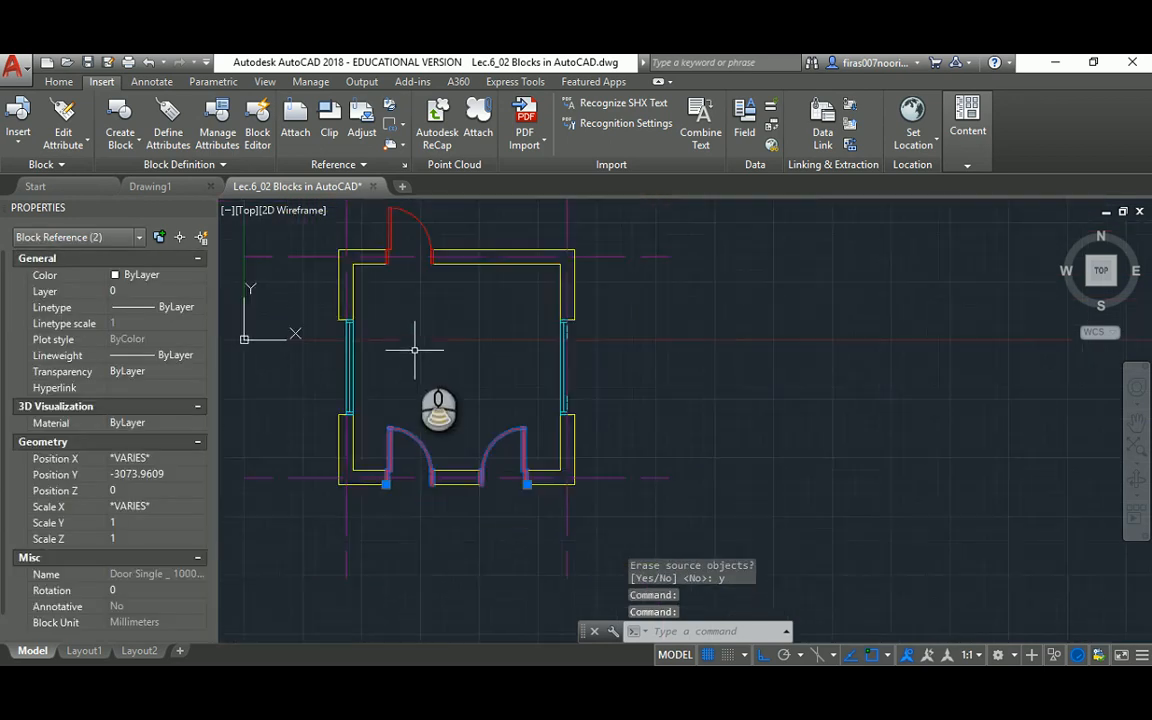
scroll(411, 300, up, 4)
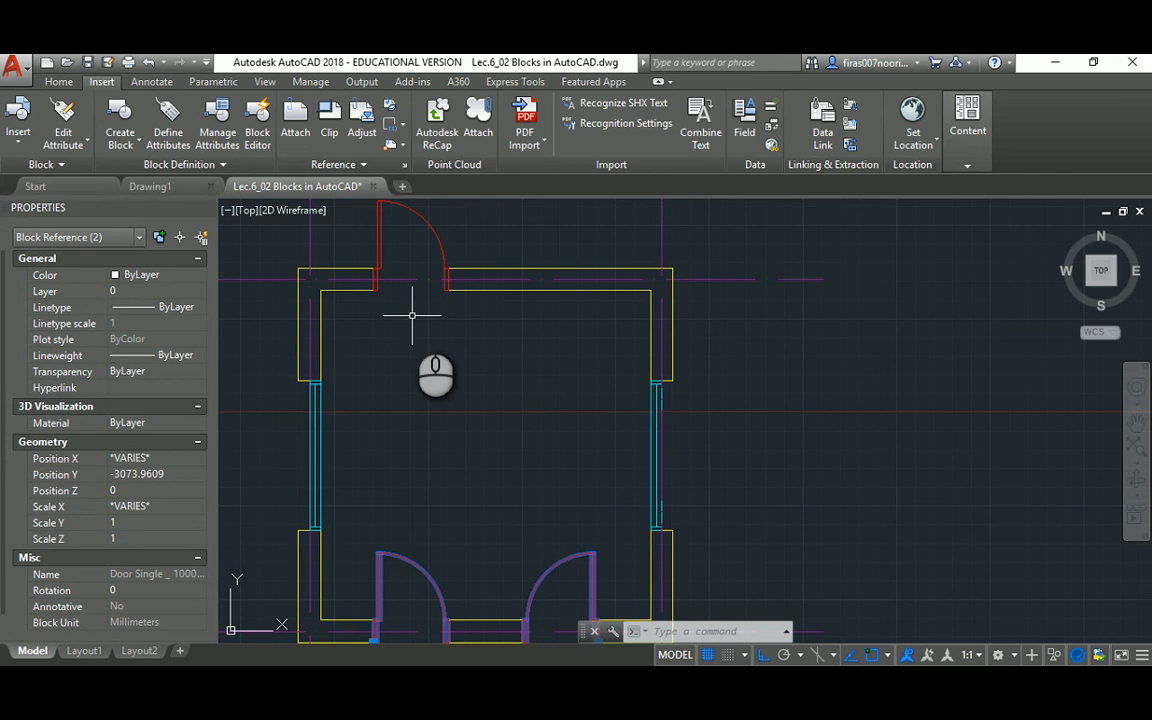
middle_drag(417, 437, 439, 335)
key(Escape)
key(Escape)
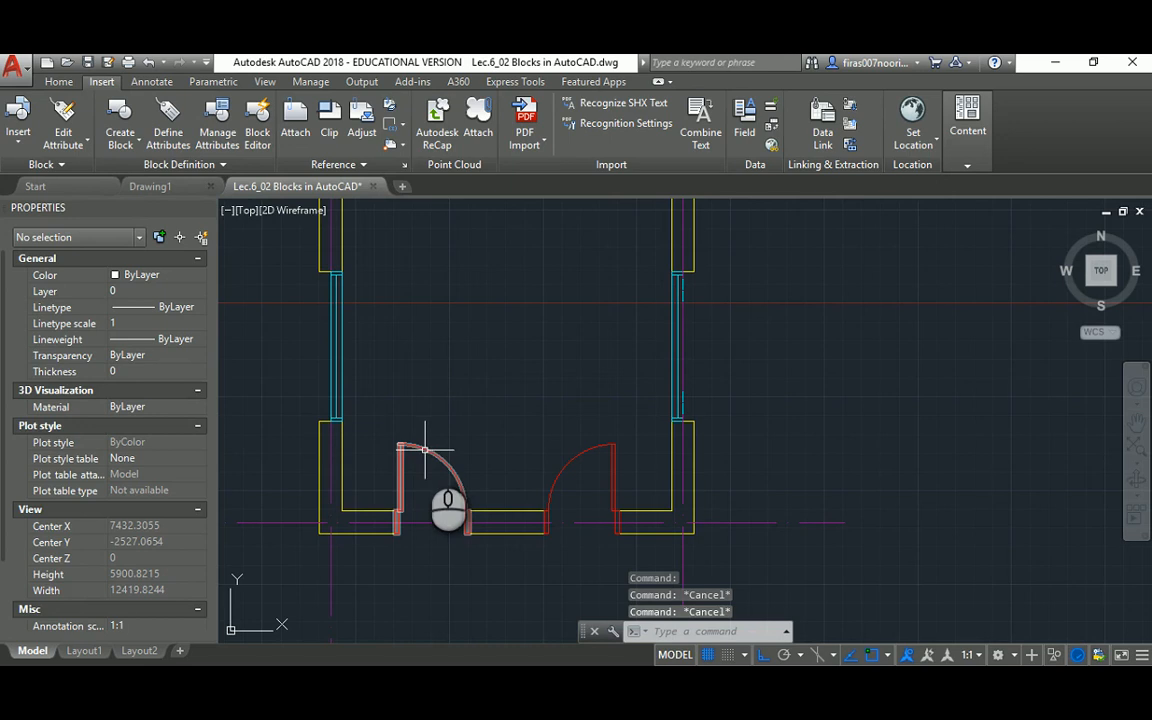
Bring up the Edit Block Definition dialog for the lower wall's left door and close it without editing
double_click(425, 450)
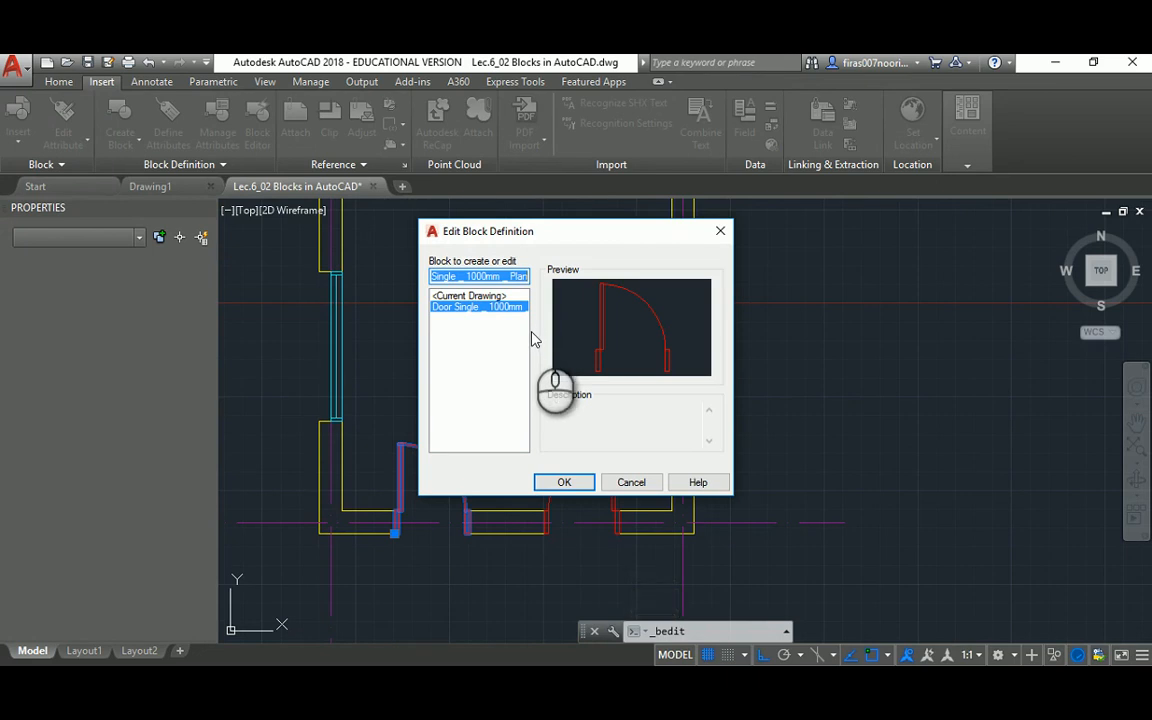
click(631, 482)
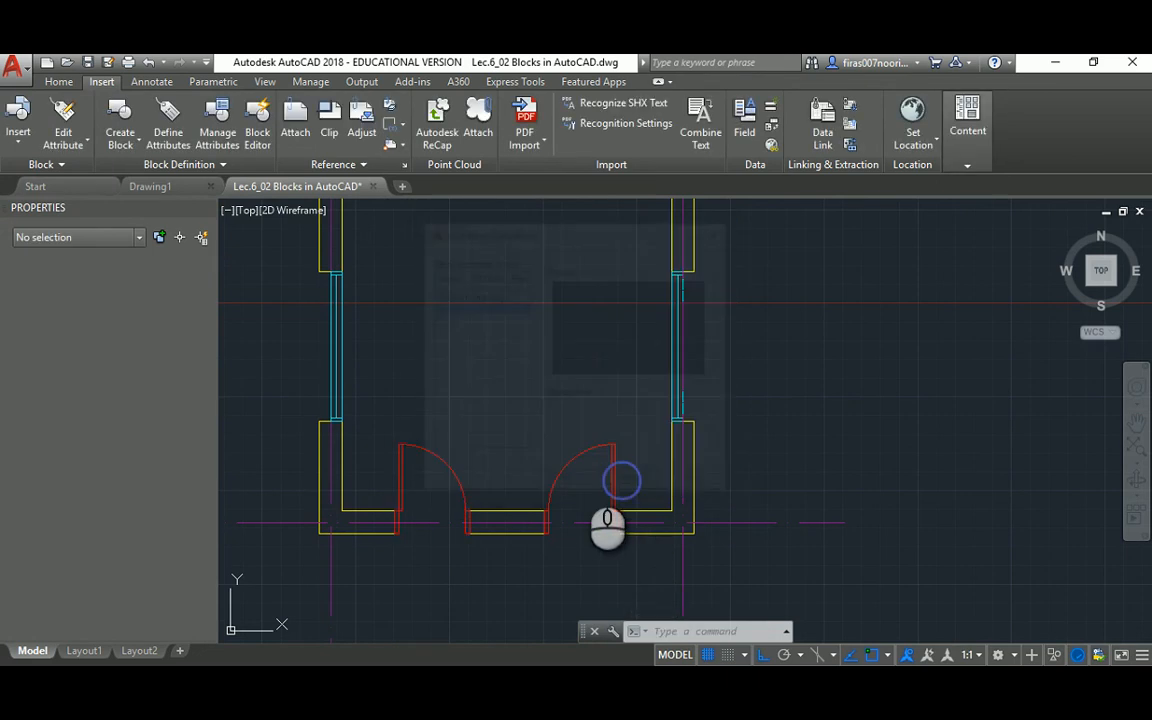
middle_drag(503, 361, 505, 423)
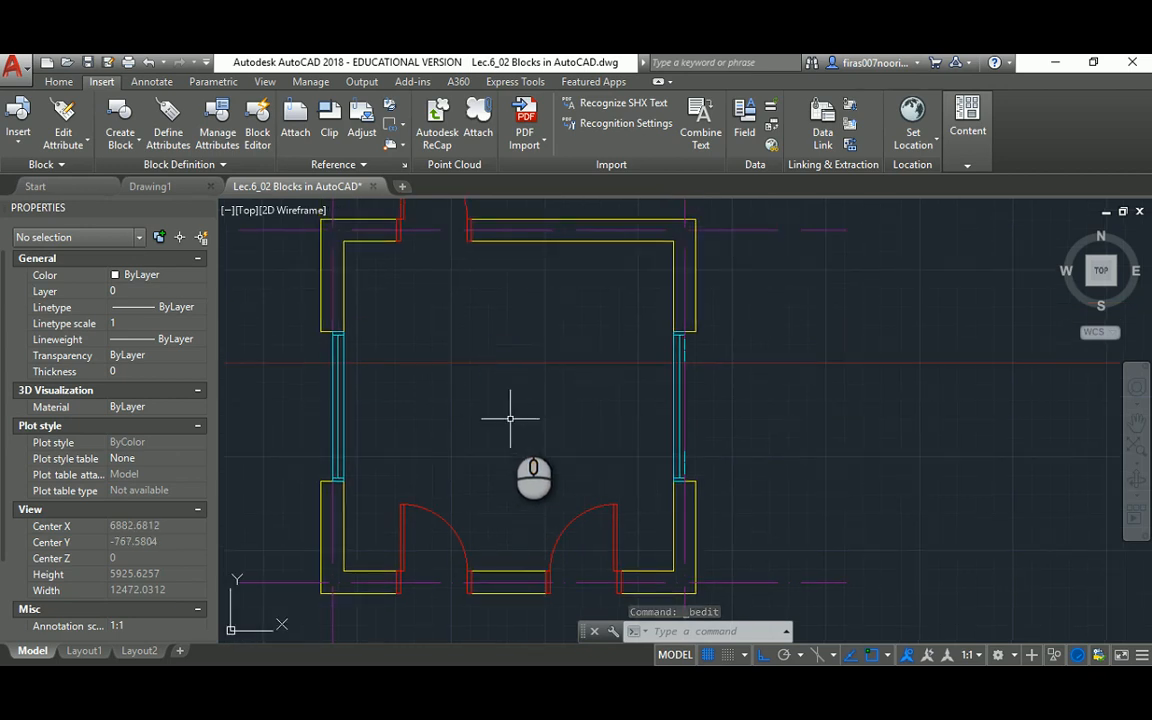
middle_drag(530, 504, 535, 363)
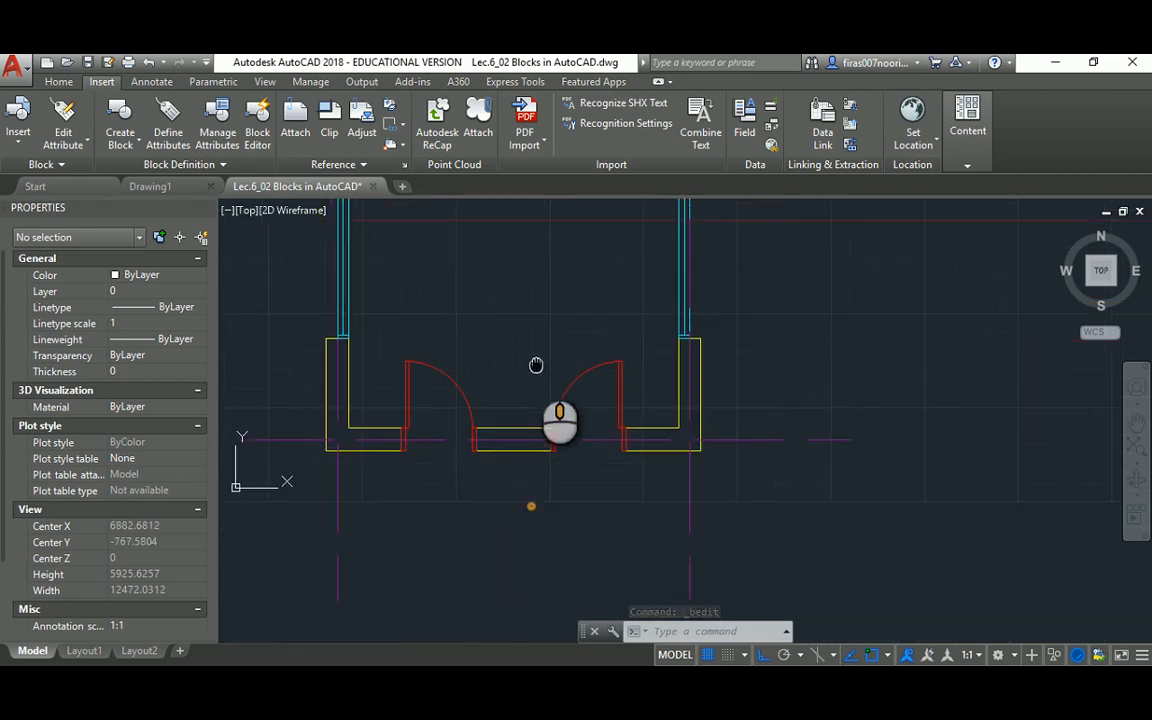
Open the lower wall's left door block in the Block Editor and close the Block Authoring Palettes
click(426, 365)
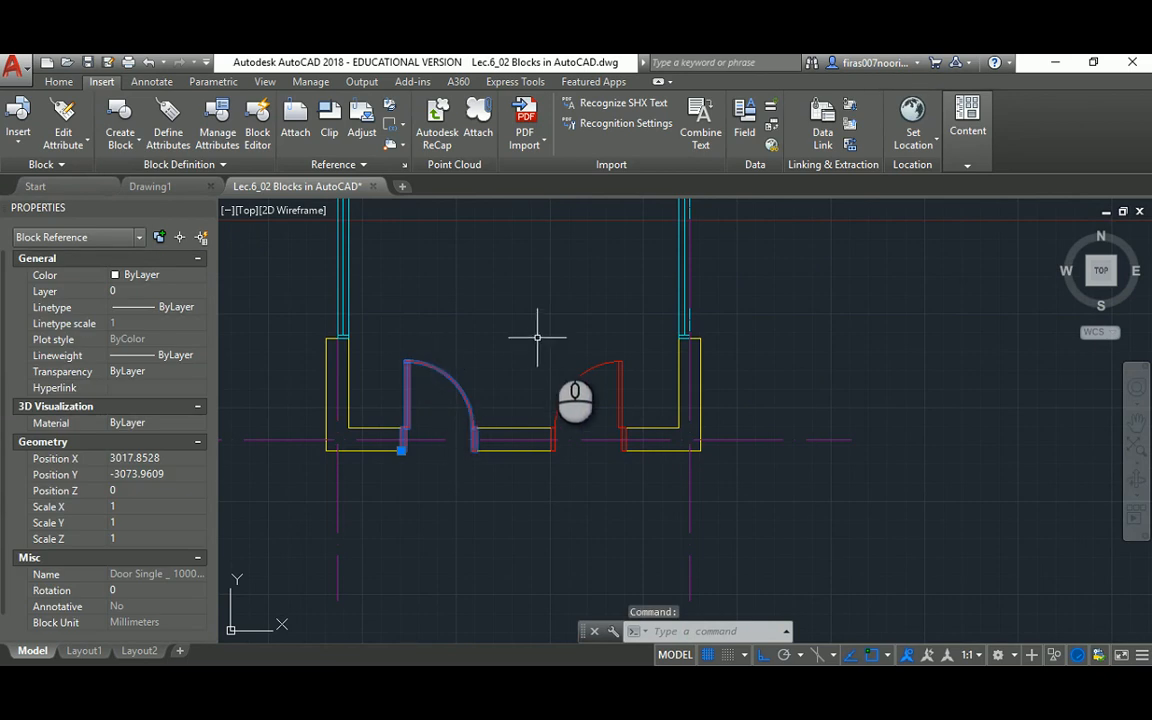
mouse_move(532, 309)
middle_down()
mouse_move(558, 404)
mouse_move(510, 365)
middle_up()
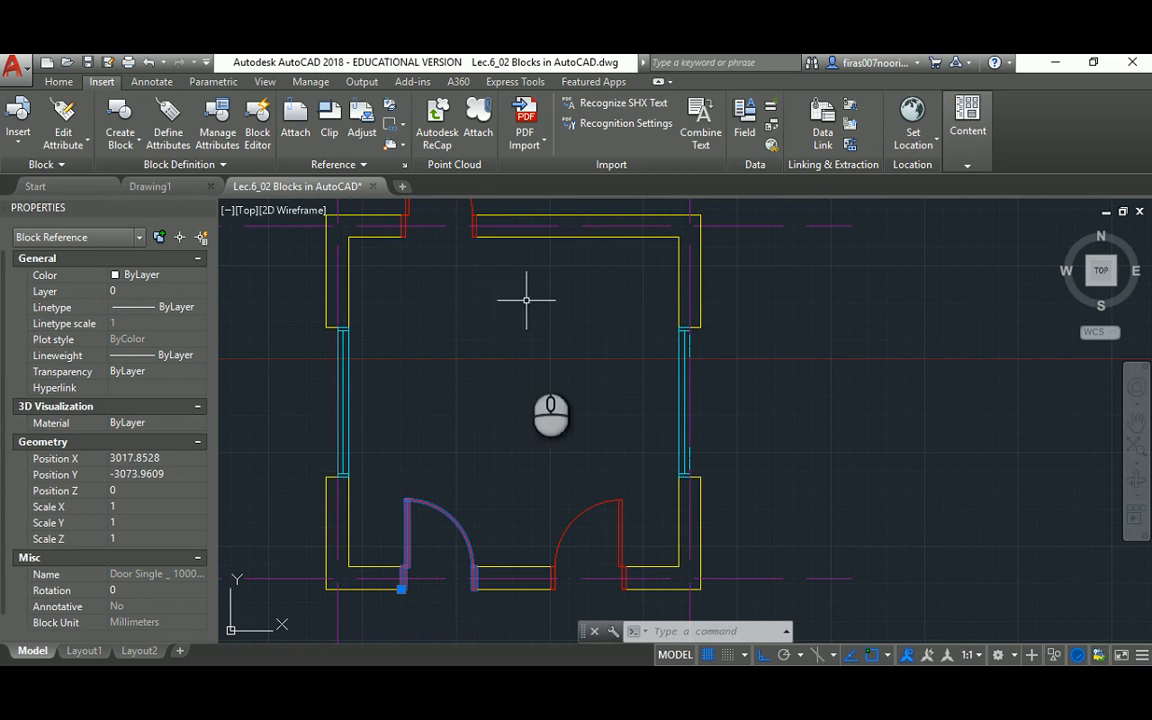
middle_drag(506, 450, 527, 355)
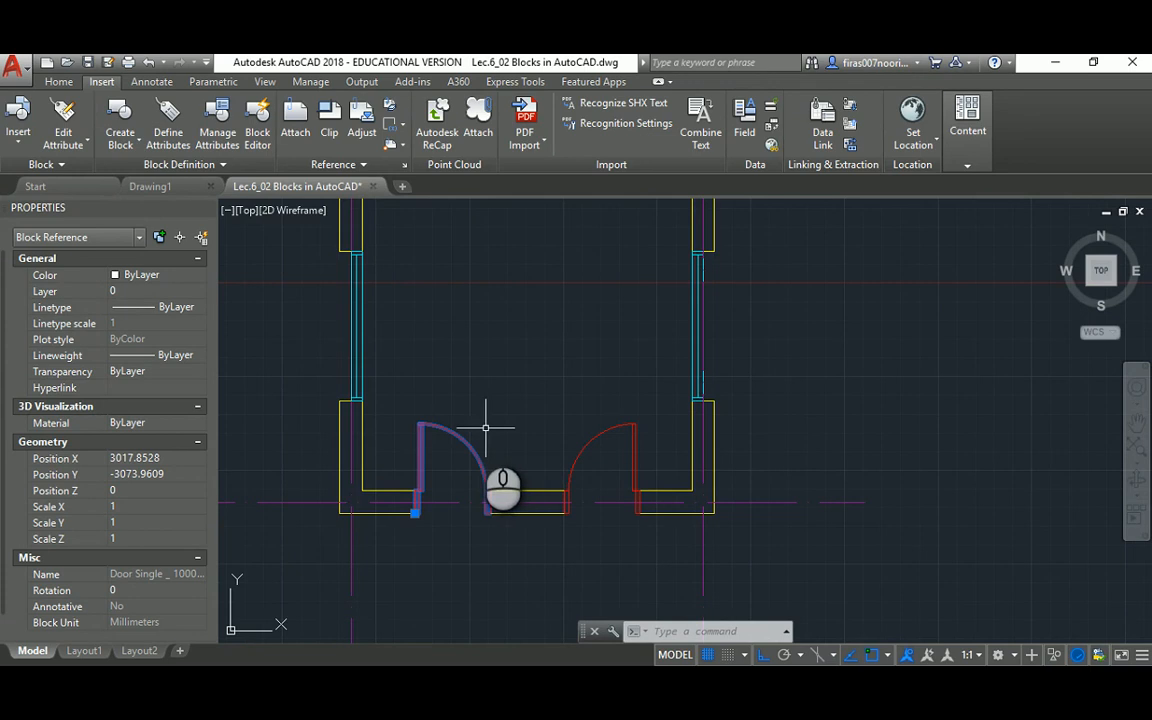
double_click(447, 429)
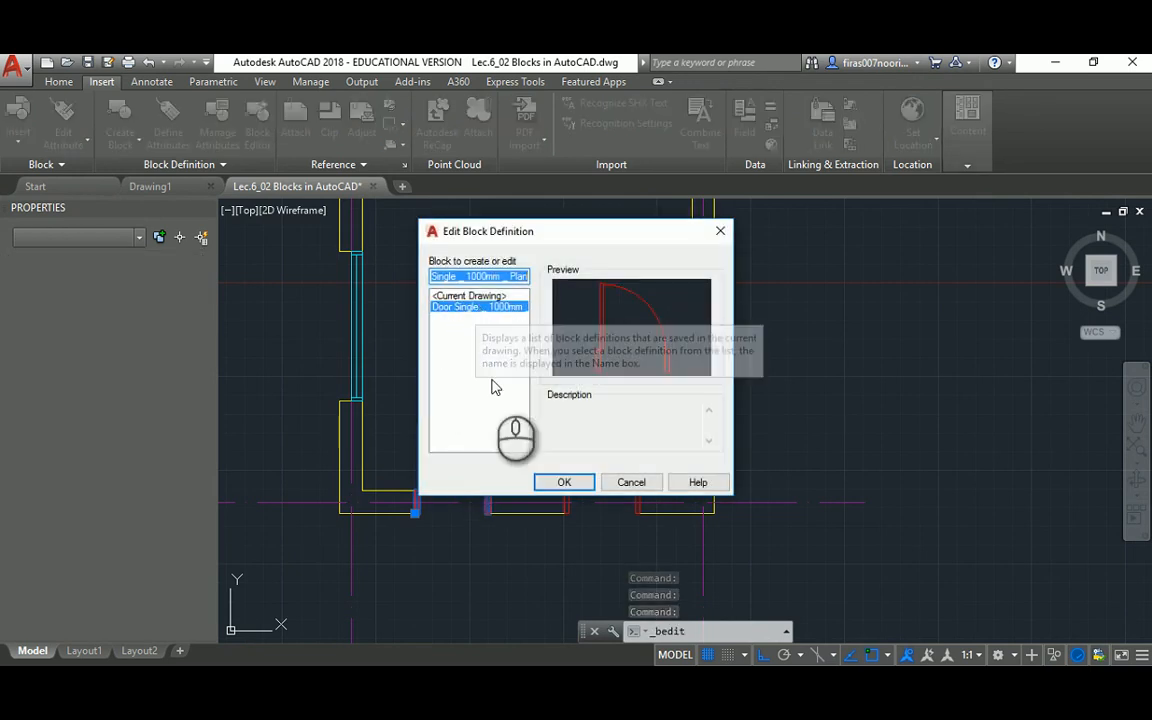
click(550, 482)
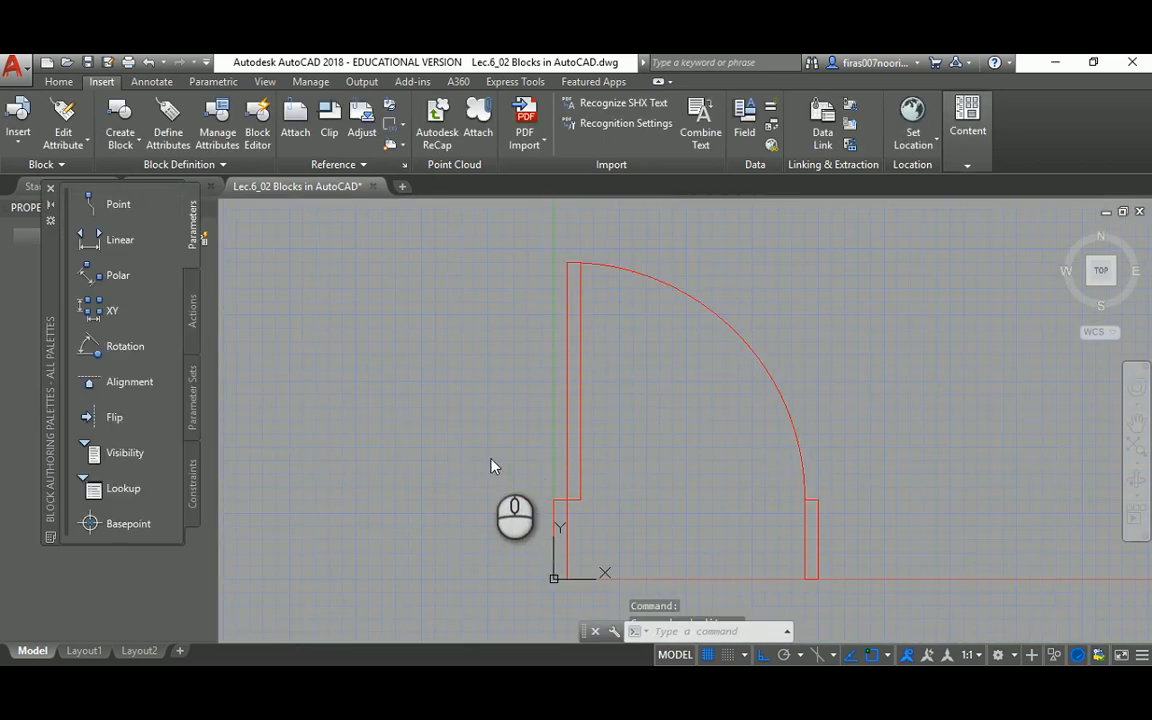
click(50, 190)
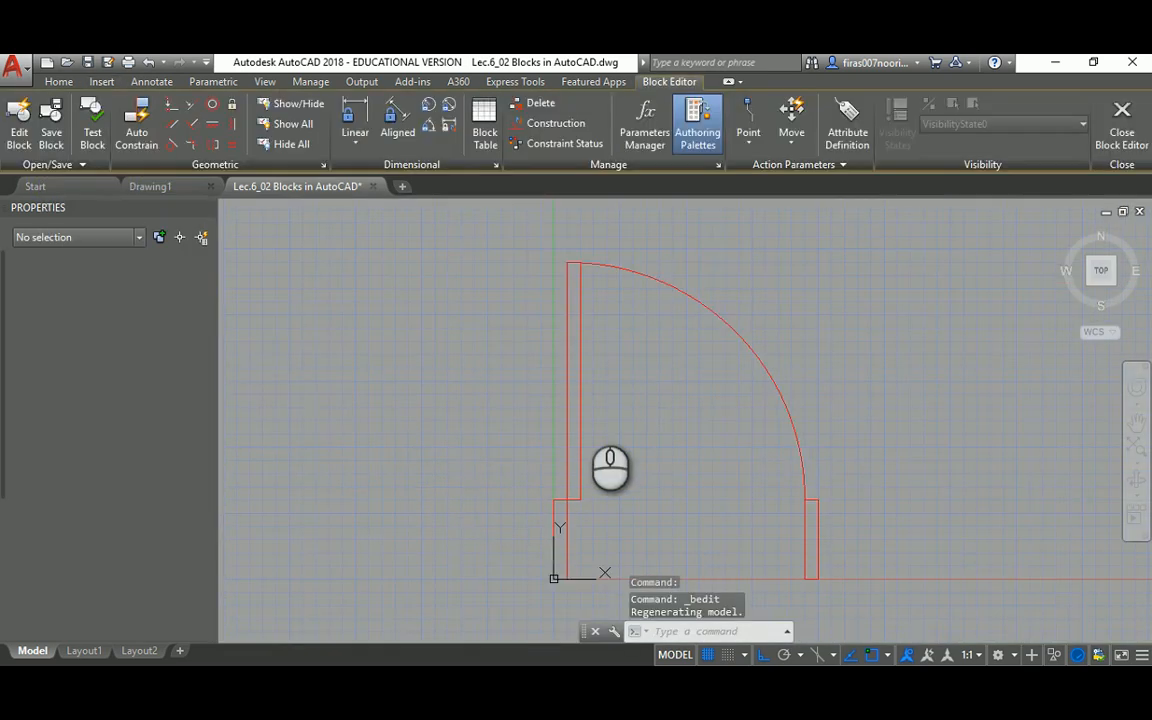
Examine the door block's geometry and the properties of its swing arc
scroll(614, 404, down, 2)
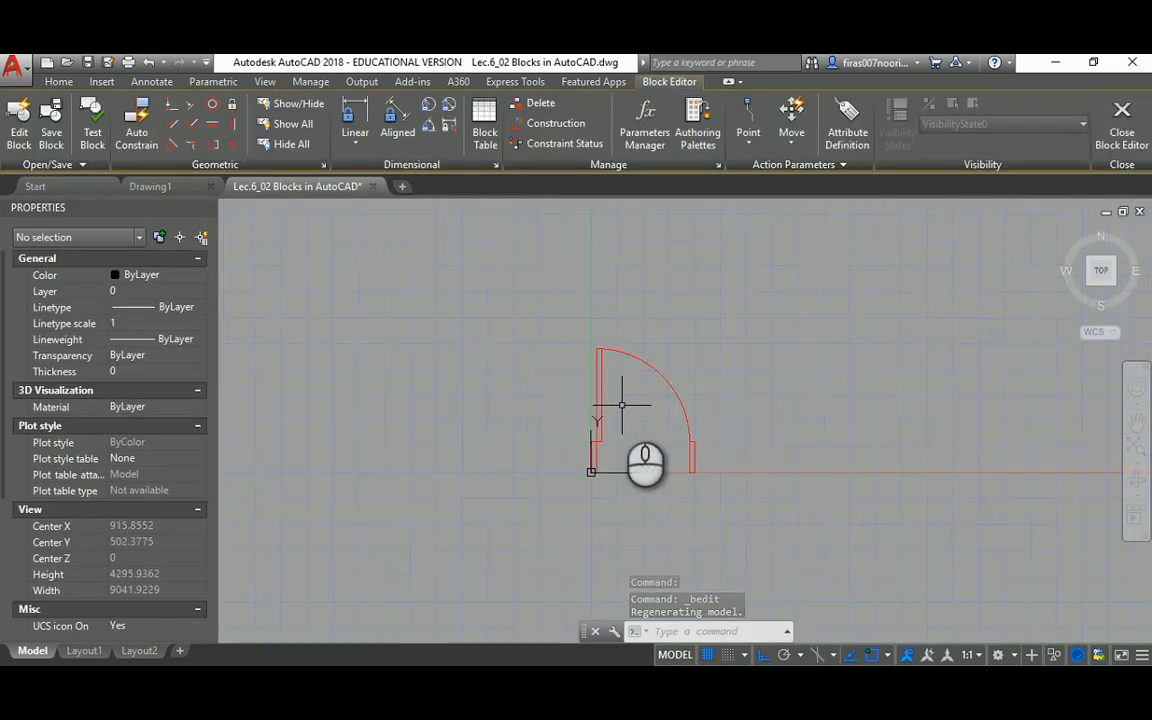
scroll(622, 407, up, 2)
middle_drag(650, 401, 578, 369)
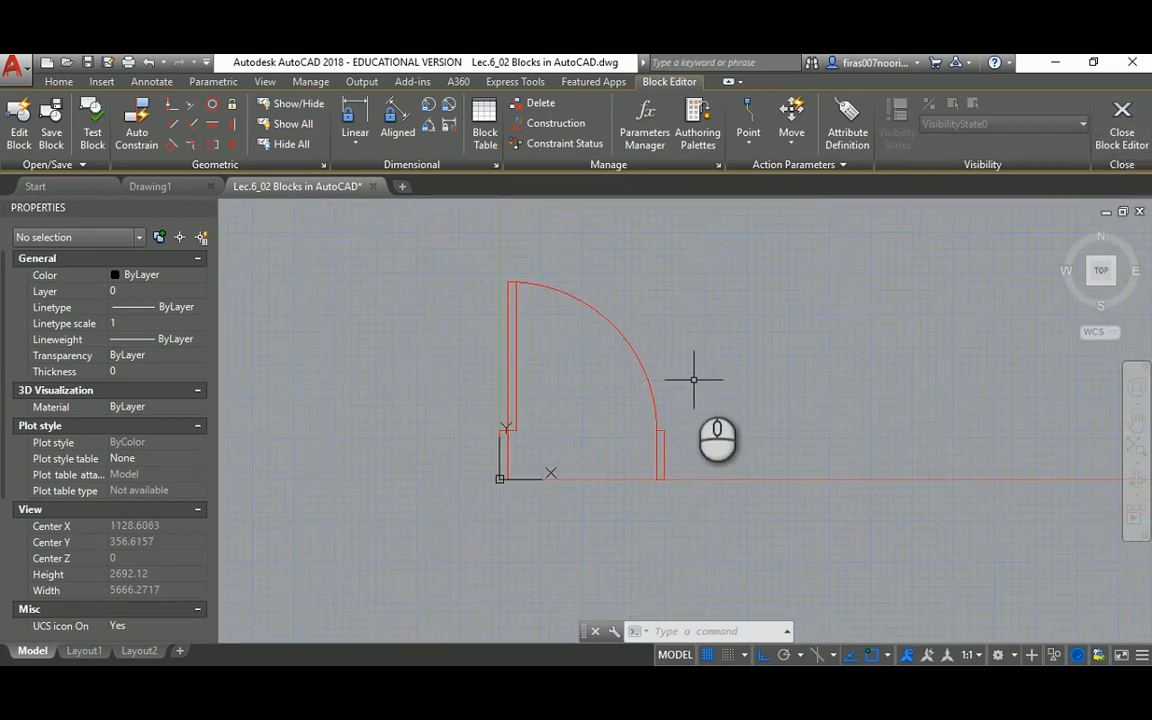
scroll(605, 463, up, 2)
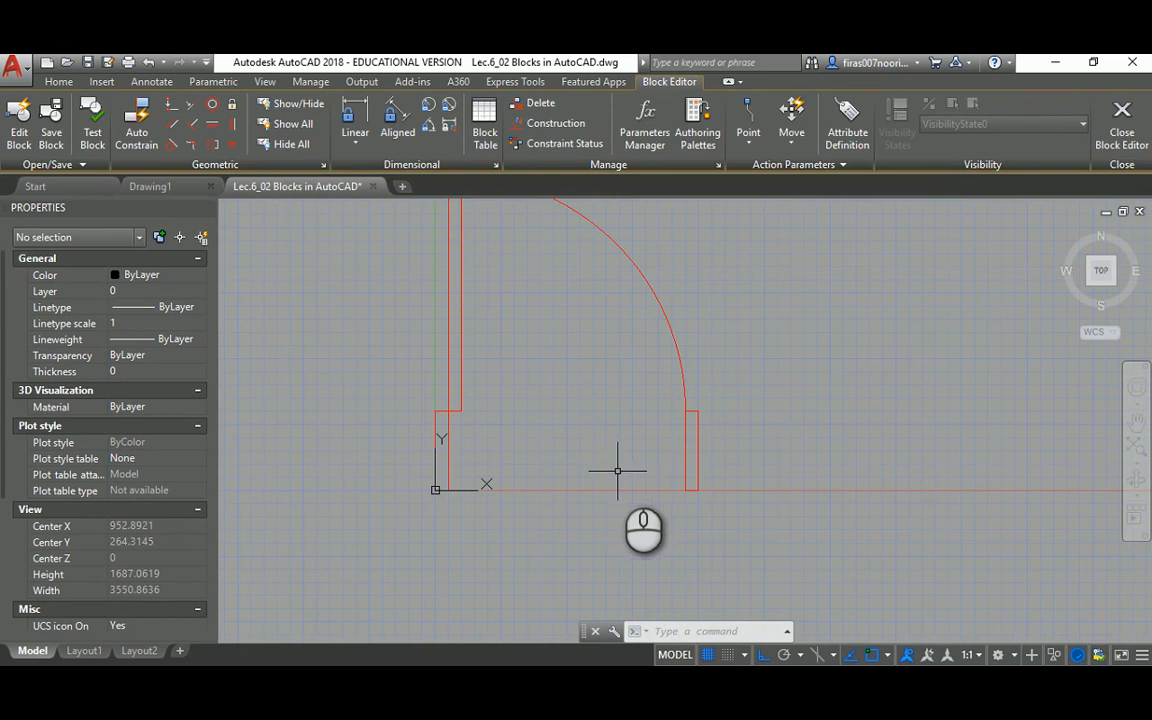
middle_drag(668, 411, 653, 465)
click(655, 295)
click(608, 339)
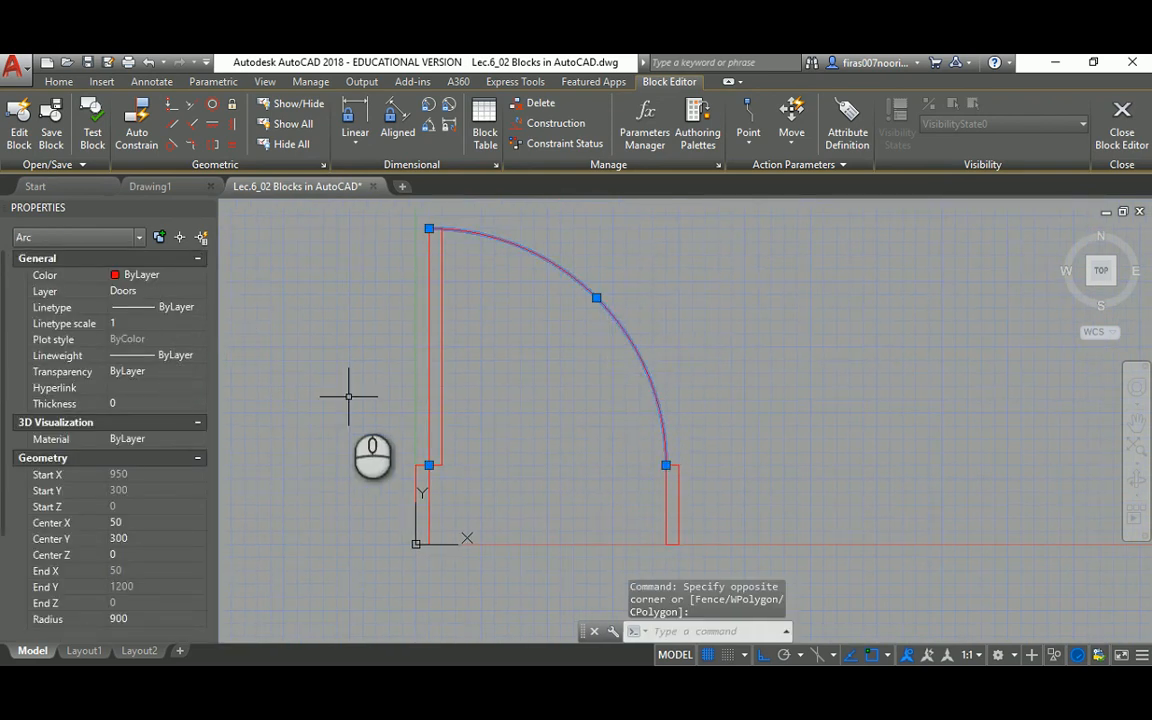
key(Escape)
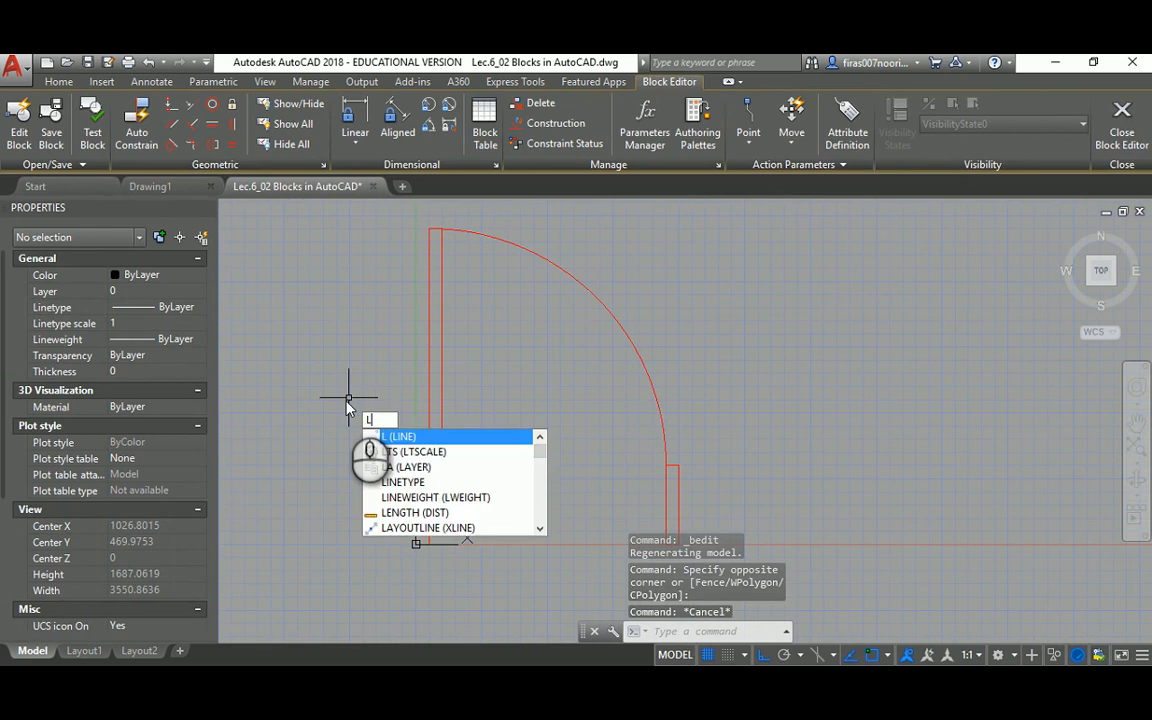
Draw two horizontal lines across the door opening between the jambs, one along their lower ends and one along their upper ends
key(Return)
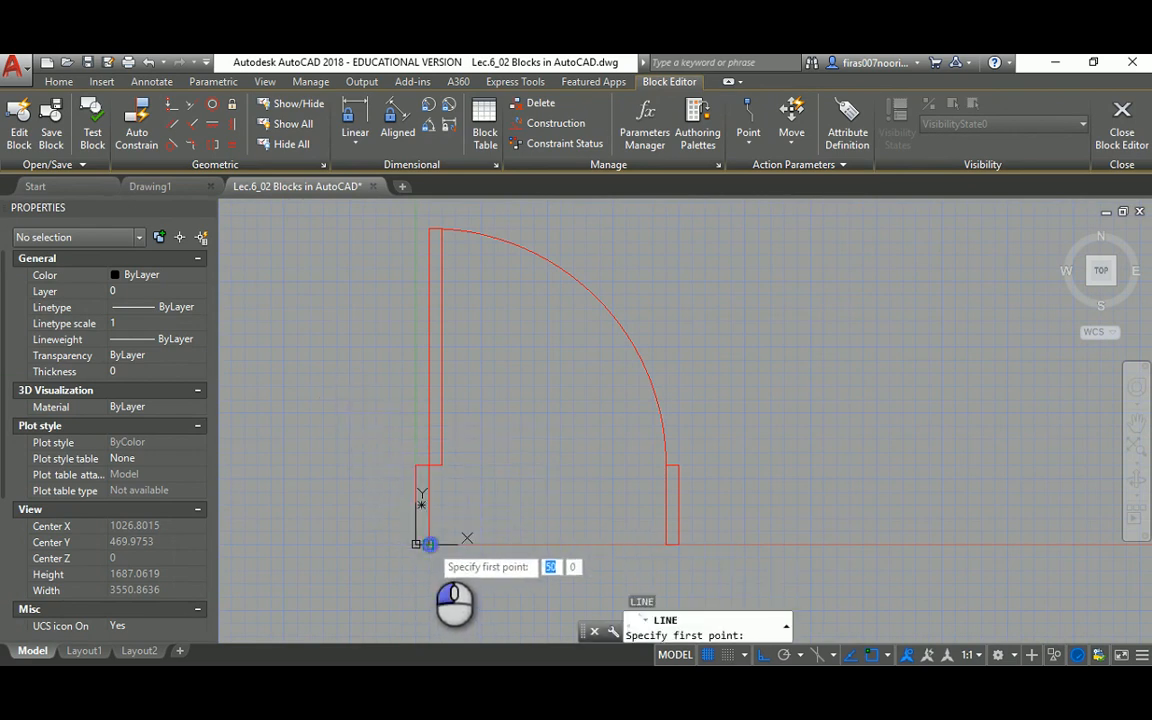
click(416, 543)
click(666, 543)
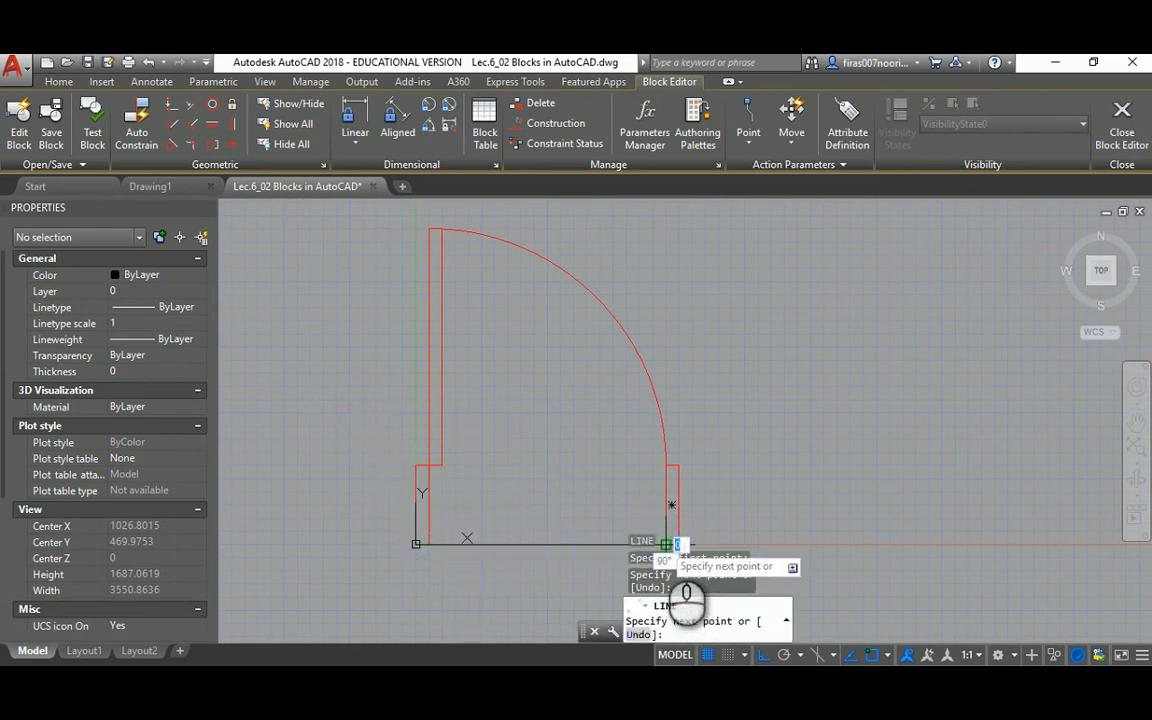
key(Return)
key(Return)
click(665, 465)
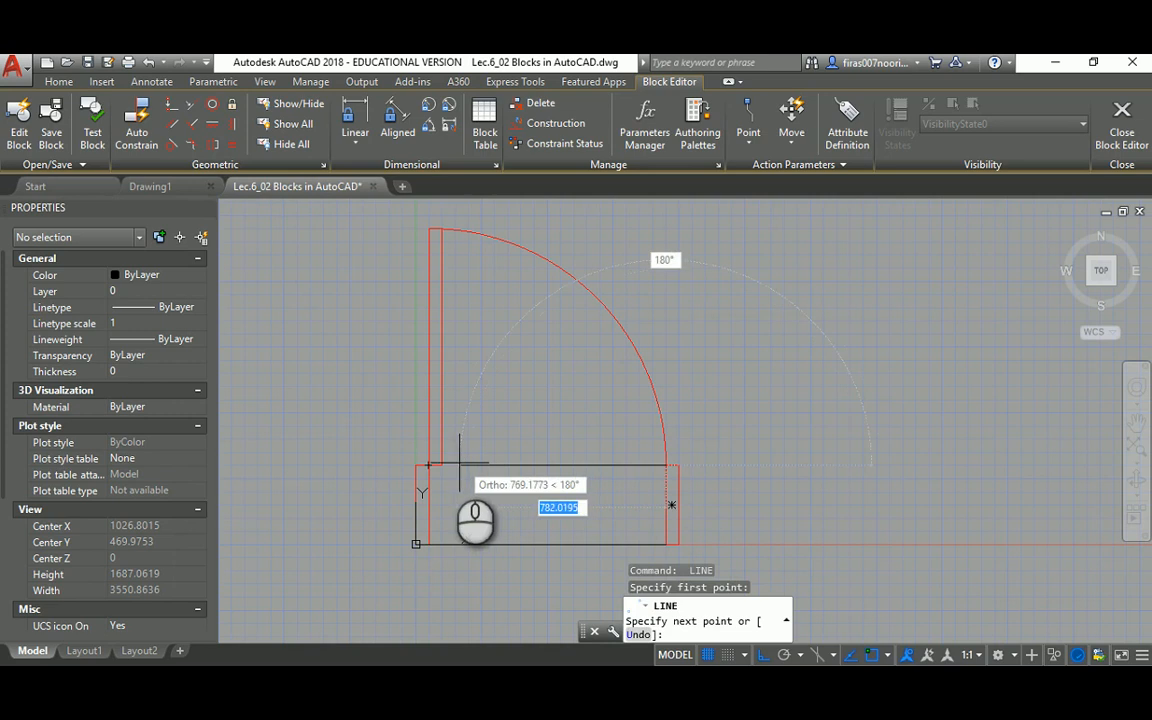
click(424, 465)
key(Escape)
key(Escape)
Match the properties of the right jamb onto the two new lines across the opening
middle_drag(661, 535, 640, 512)
text(ma)
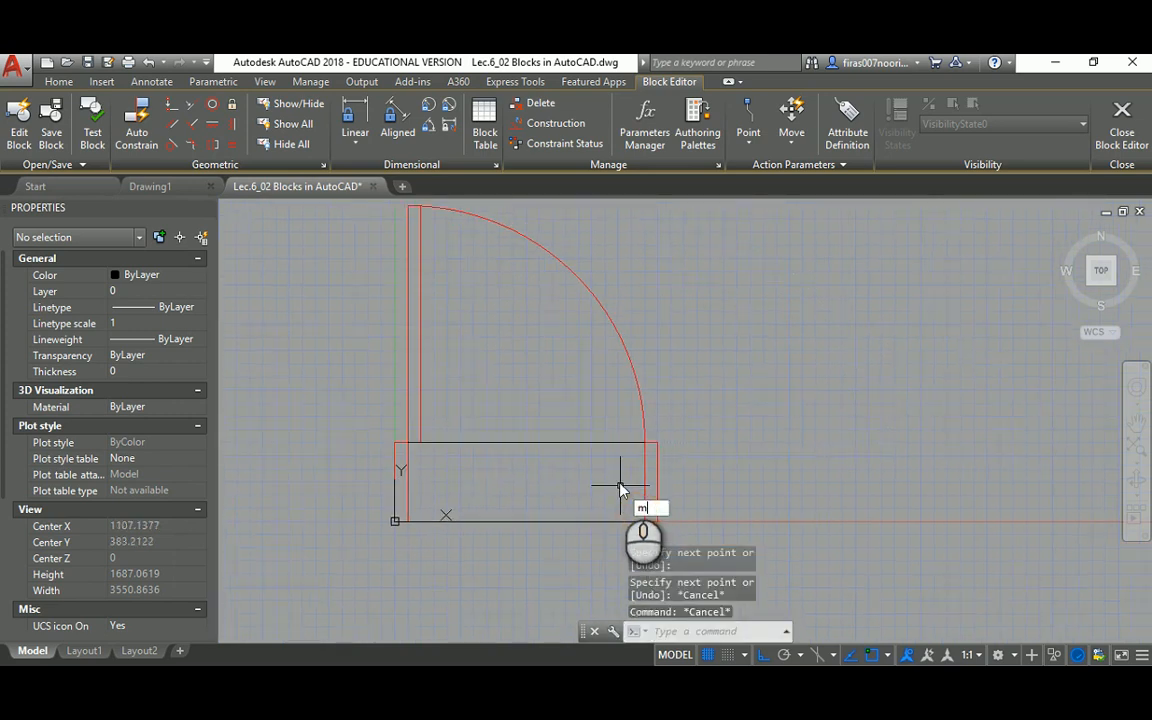
key(Return)
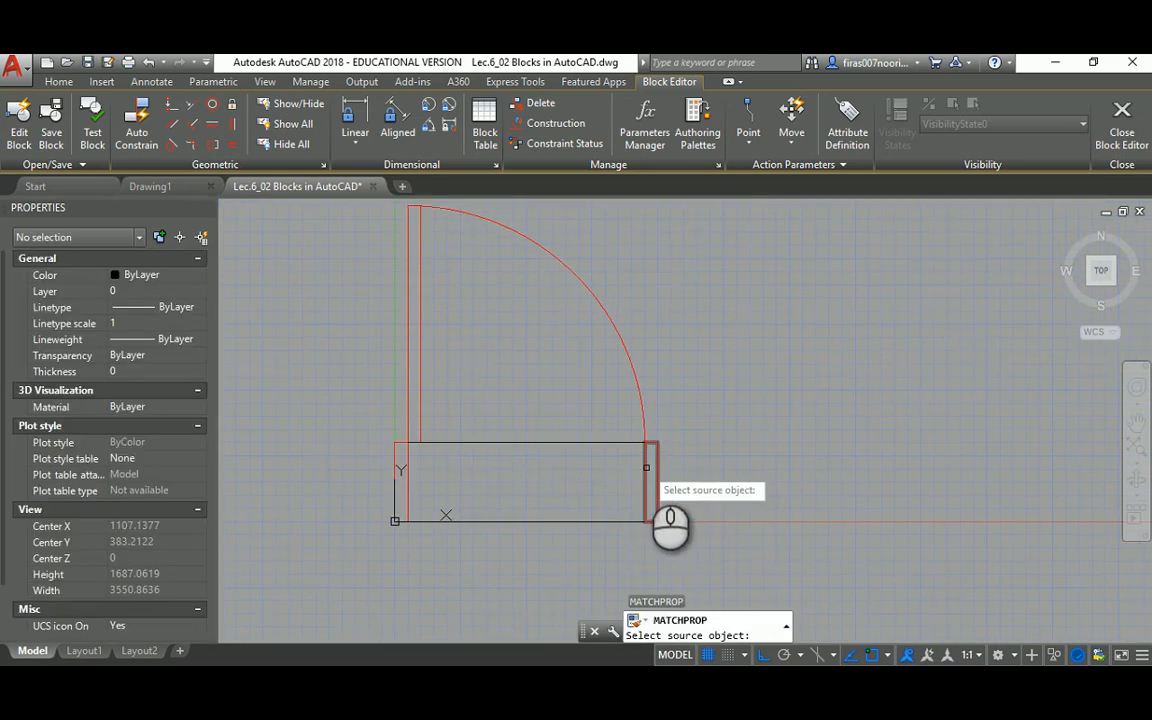
click(648, 467)
click(557, 442)
click(495, 523)
click(490, 534)
scroll(490, 515, down, 3)
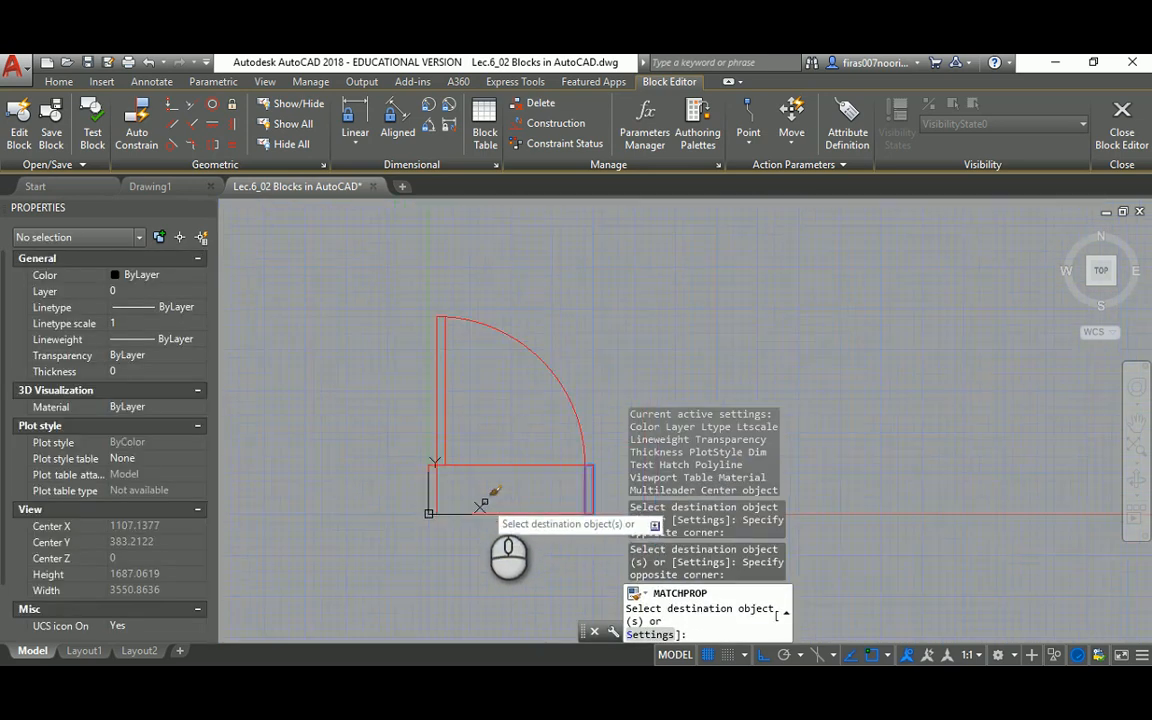
key(Escape)
key(Escape)
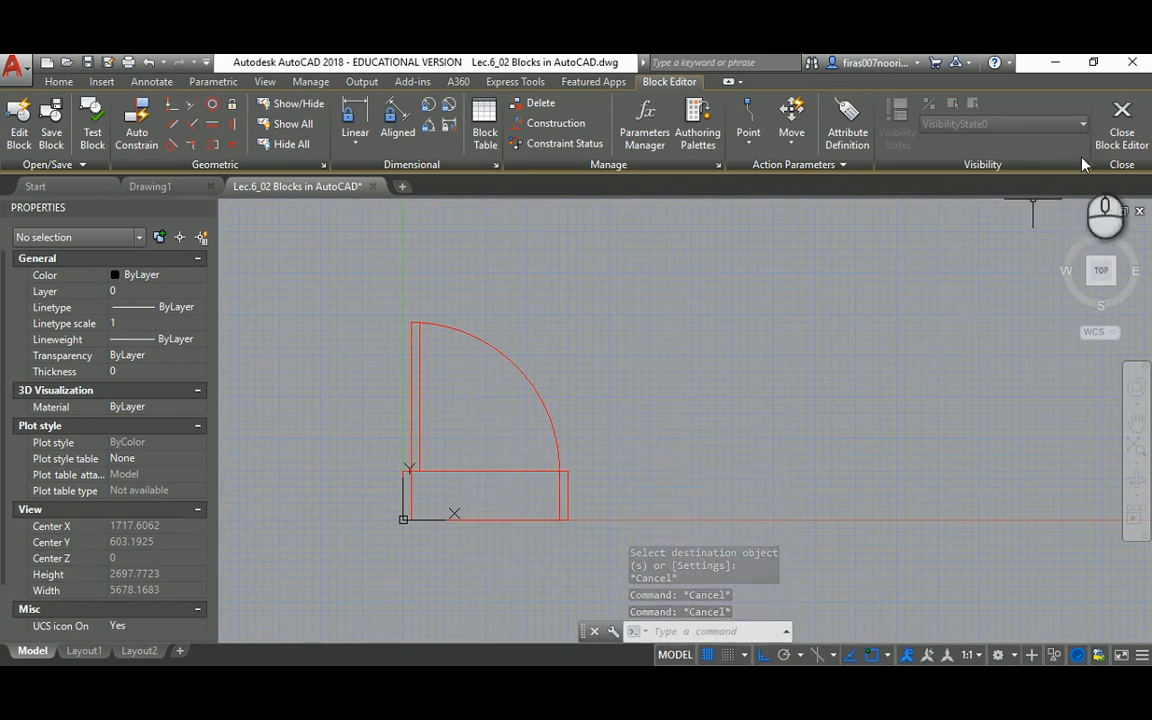
Close the Block Editor, saving the changes to Door Single _ 1000mm _ Plan
scroll(474, 456, up, 3)
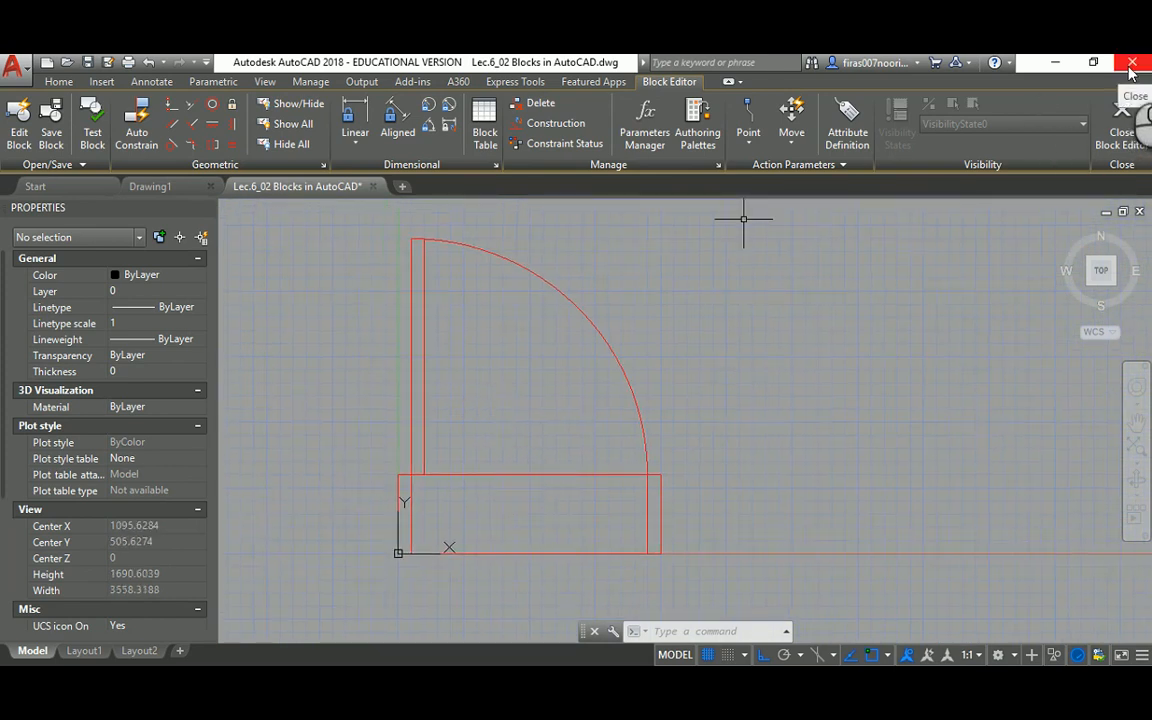
click(1122, 122)
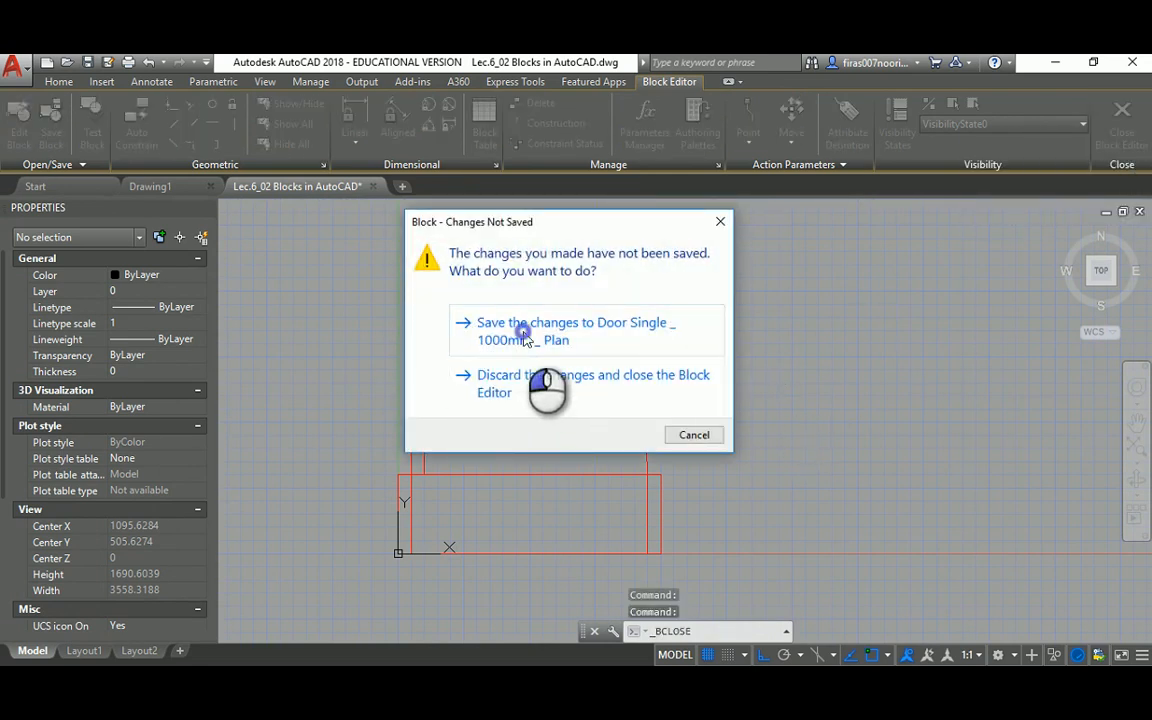
click(523, 335)
Examine the doors in the lower and upper walls to check how the block edit updated each one
scroll(430, 440, up, 3)
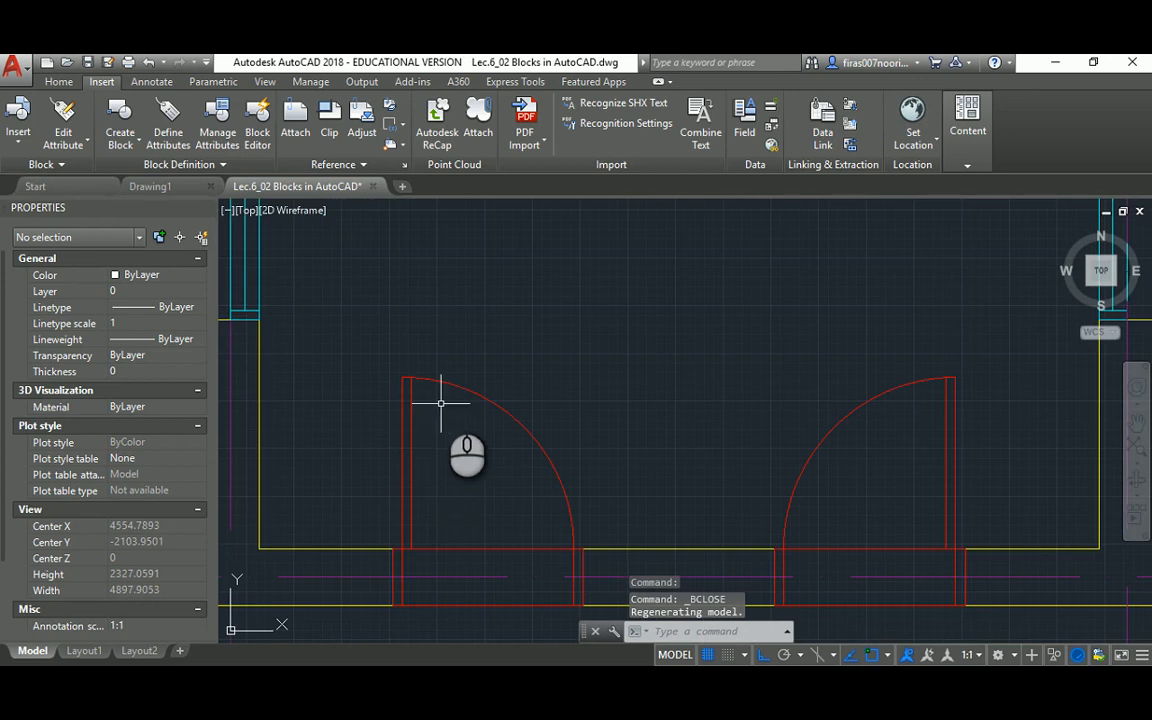
click(445, 382)
middle_drag(481, 458, 506, 316)
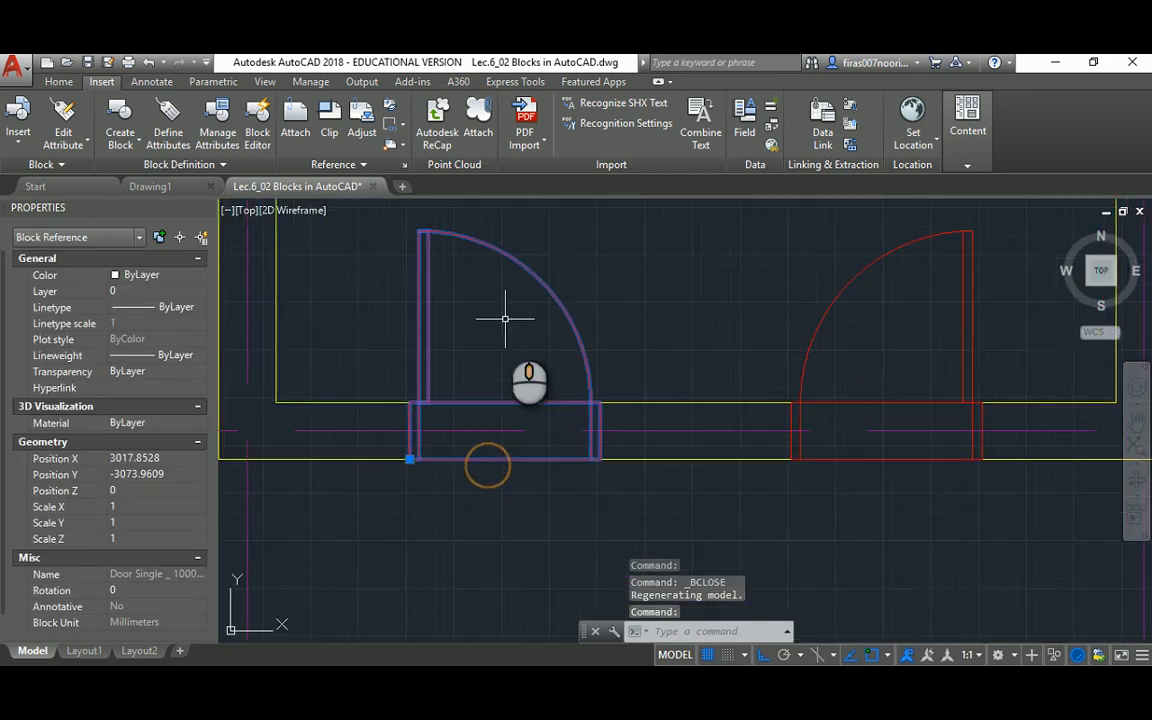
middle_drag(913, 391, 737, 423)
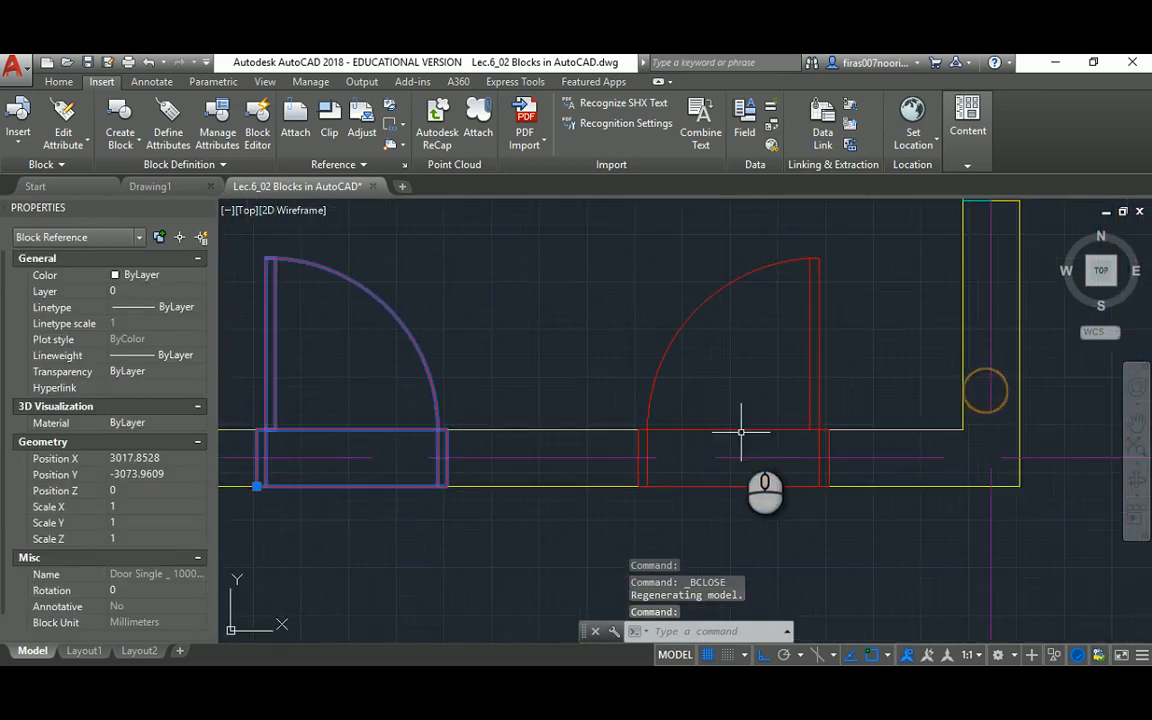
scroll(662, 325, down, 4)
scroll(662, 325, up, 3)
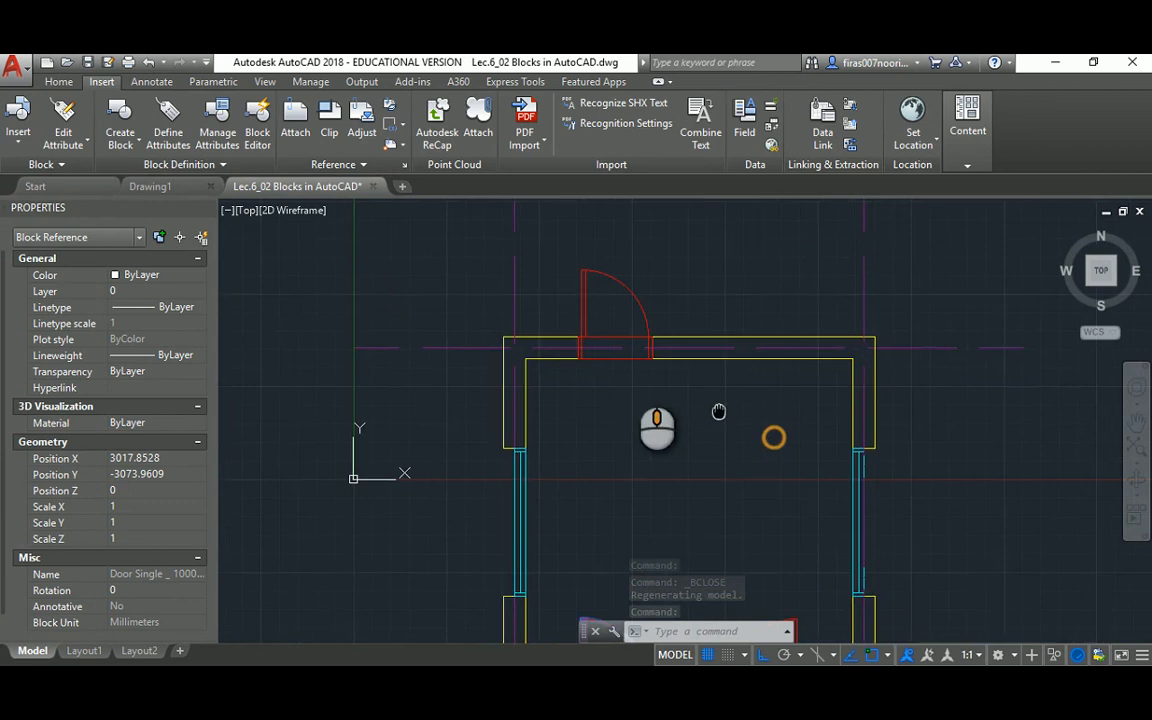
scroll(614, 348, down, 2)
key(Escape)
Copy the lower wall's two doors three times in a horizontal row to the right of the room
text(co)
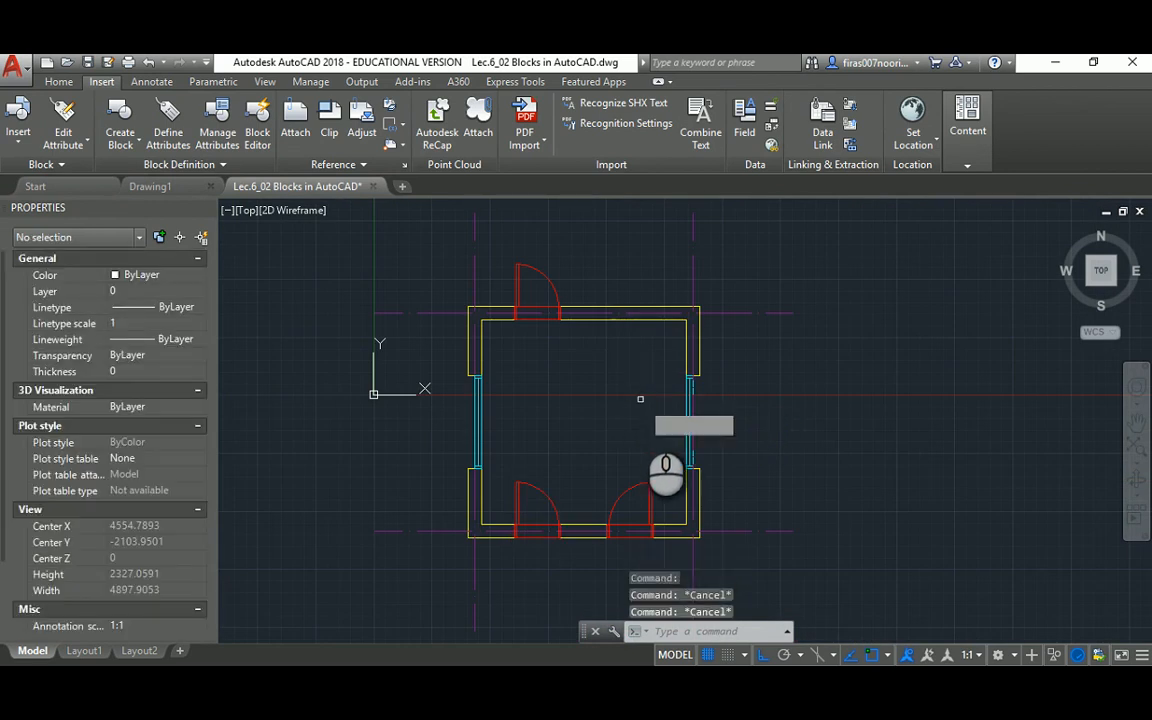
key(Return)
click(629, 488)
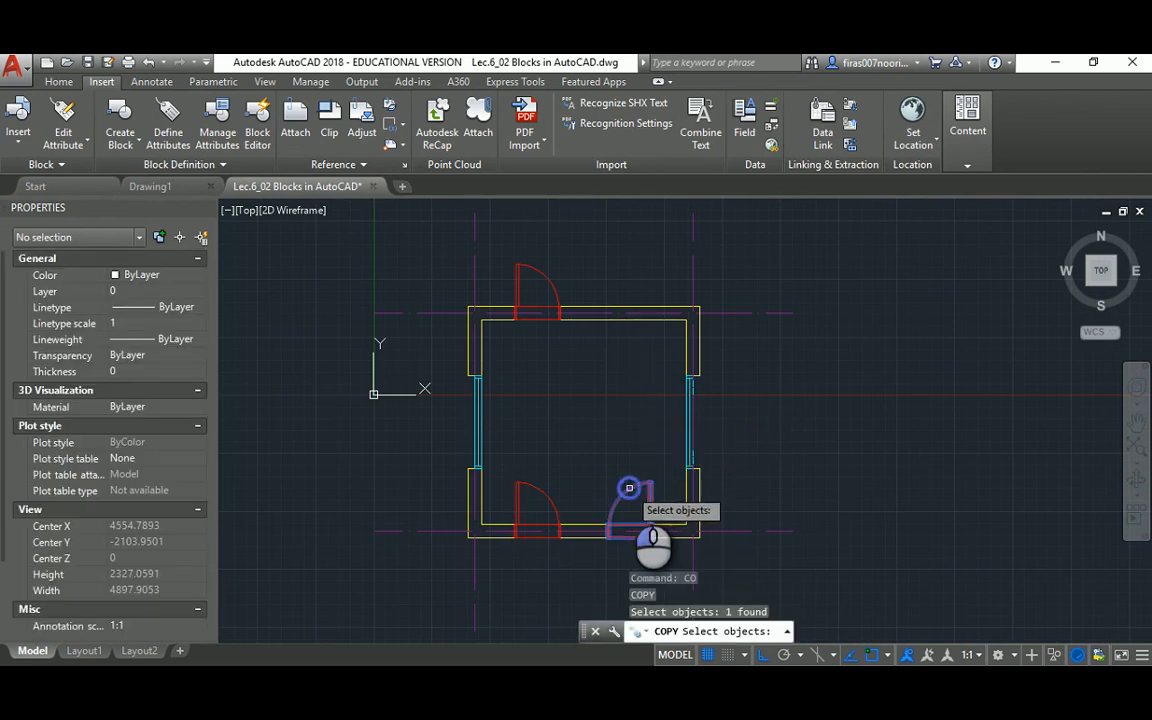
click(541, 489)
key(Return)
click(546, 464)
middle_drag(800, 458, 653, 417)
click(647, 417)
click(833, 414)
middle_drag(987, 416, 860, 378)
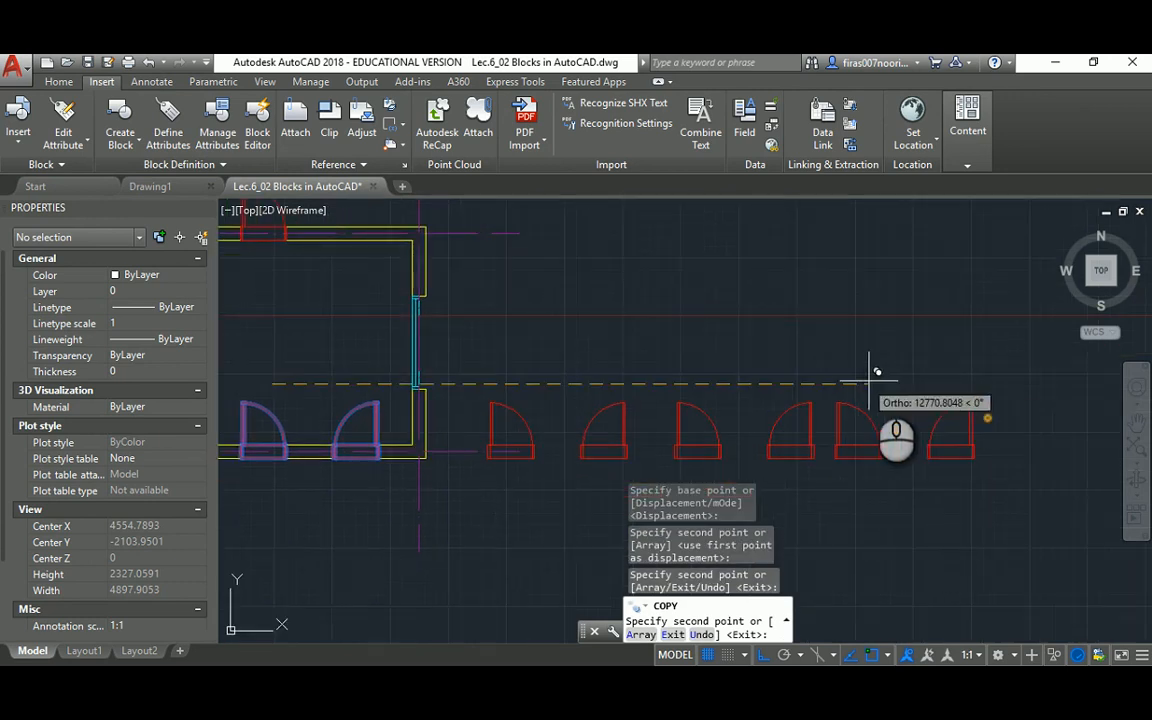
click(880, 380)
key(Return)
Copy the row of six doors straight down twice to form two more rows
key(Return)
click(987, 338)
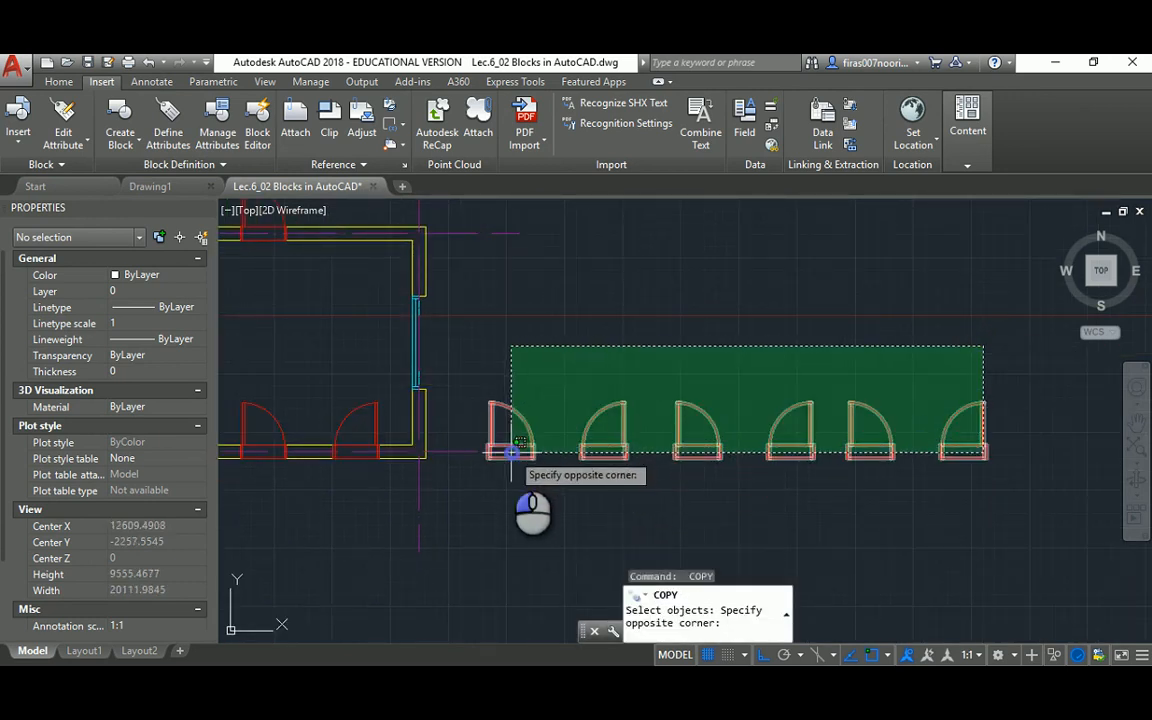
click(489, 460)
key(Return)
click(599, 299)
middle_drag(581, 460, 602, 230)
click(625, 252)
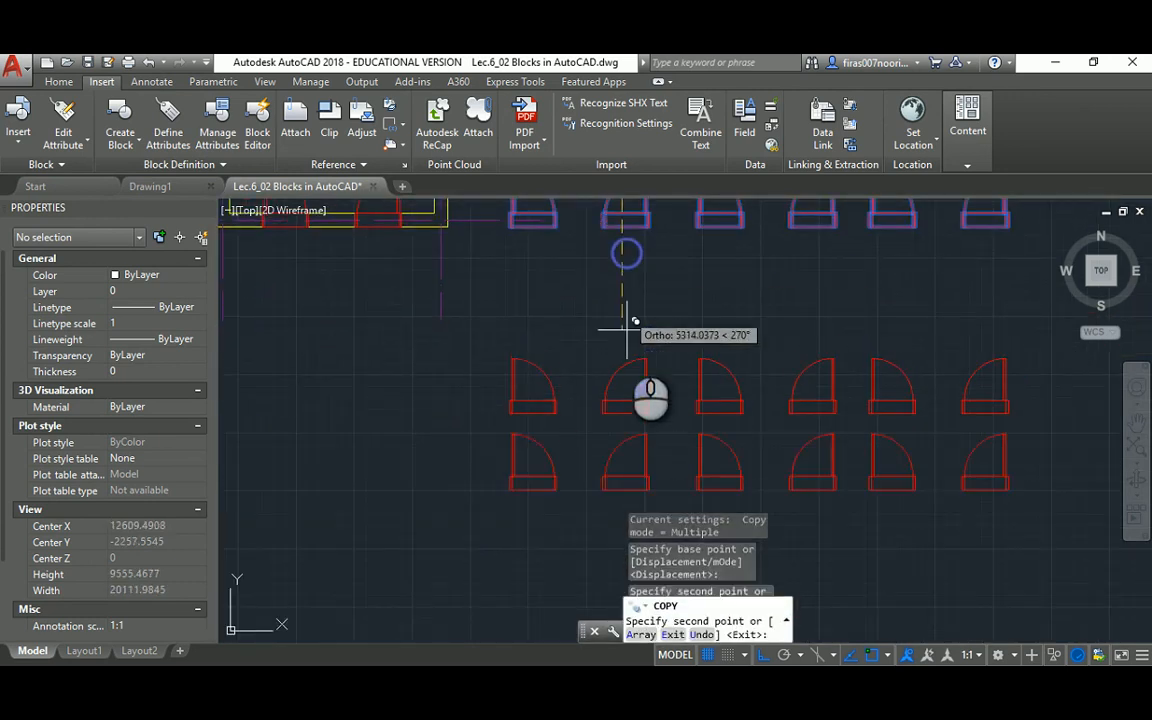
middle_drag(634, 400, 613, 238)
click(614, 314)
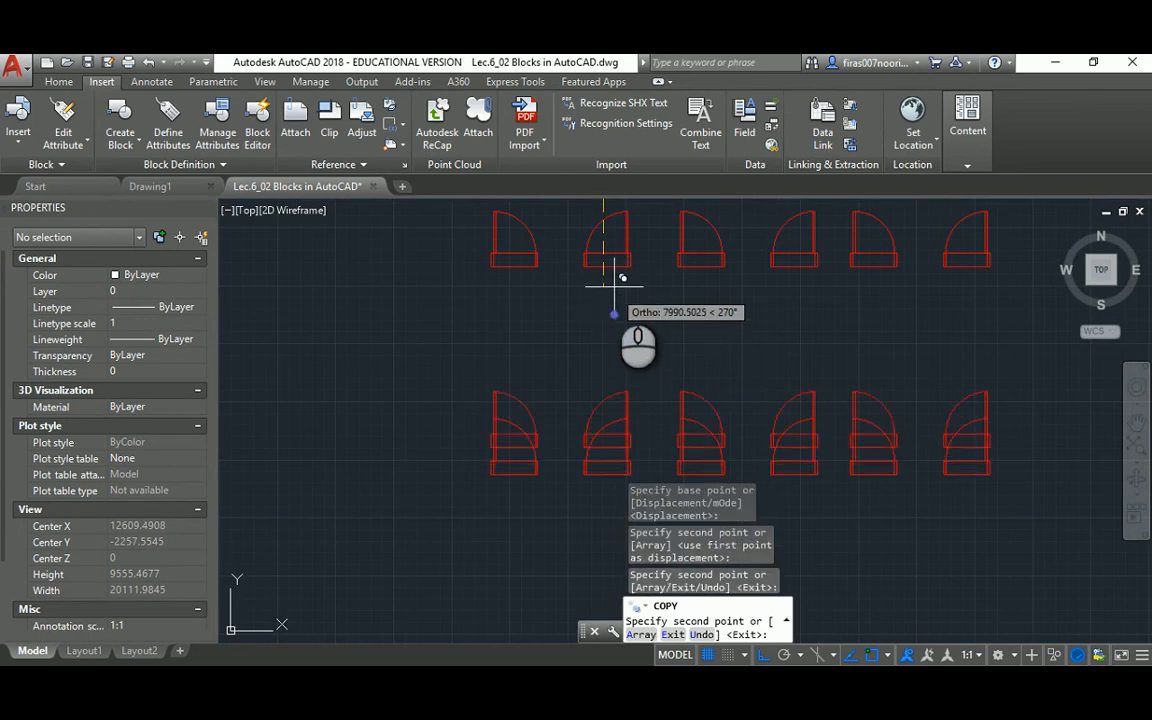
key(Escape)
key(Escape)
Copy the three rows of doors horizontally to the right several times, placing each set beyond the previous one
middle_drag(620, 303, 607, 355)
scroll(635, 341, down, 4)
key(space)
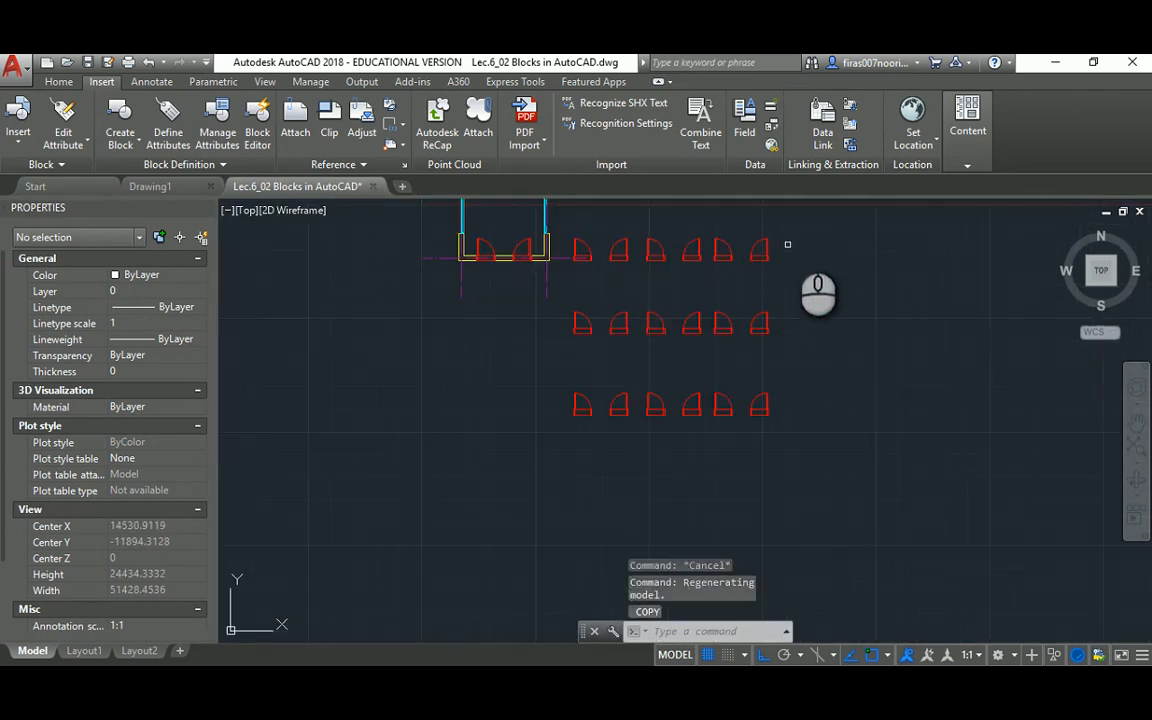
click(795, 229)
click(576, 471)
key(space)
click(576, 471)
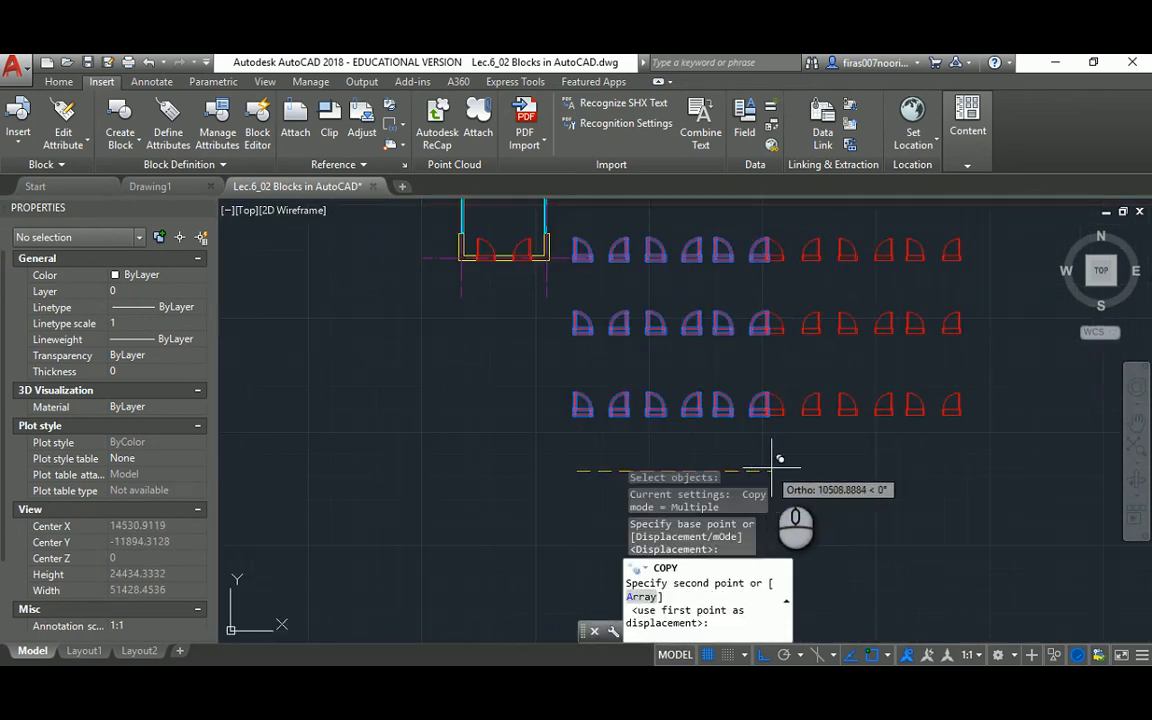
middle_drag(941, 470, 800, 440)
click(828, 446)
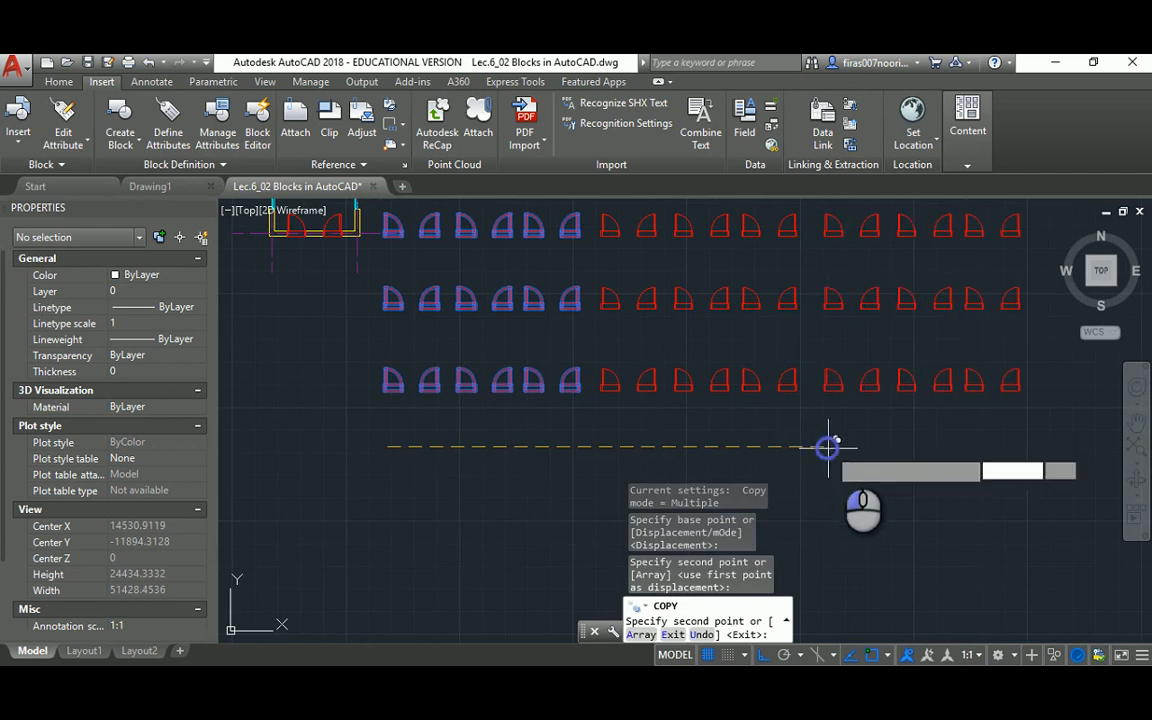
middle_drag(926, 452, 554, 451)
click(681, 436)
middle_drag(828, 440, 688, 441)
click(777, 429)
key(Escape)
key(Escape)
Open the door block's definition for editing and draw a circle inside the door swing
middle_drag(352, 311, 720, 411)
middle_drag(476, 339, 635, 348)
scroll(581, 307, up, 10)
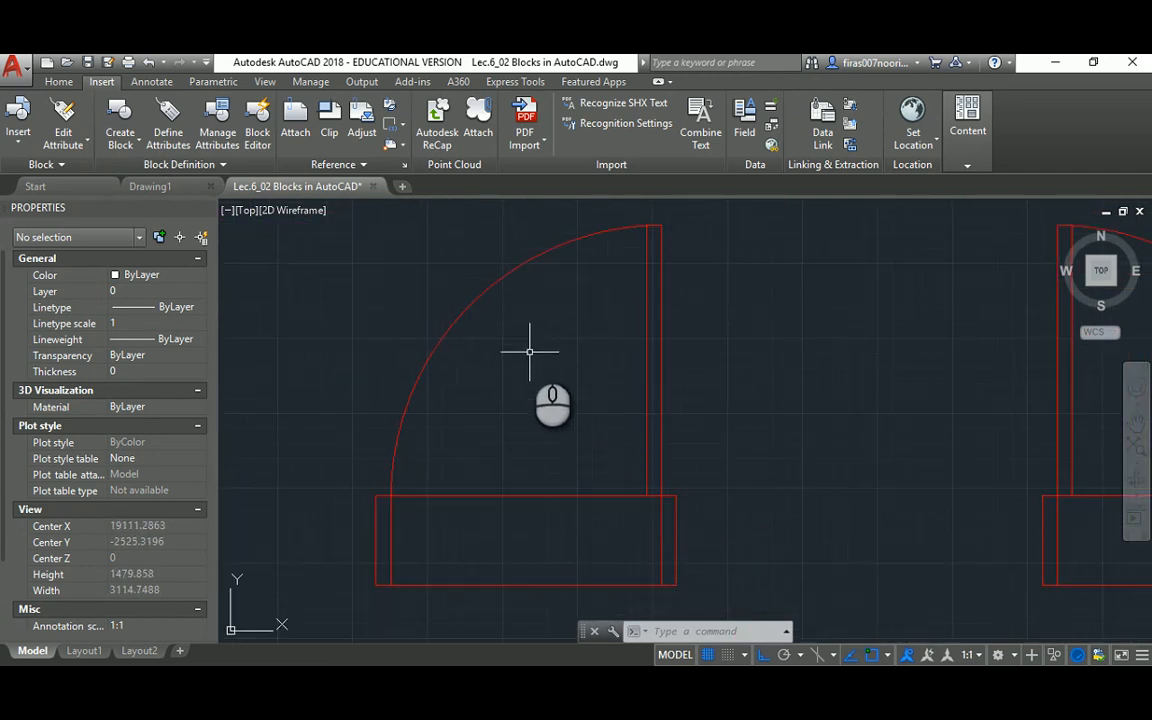
double_click(490, 282)
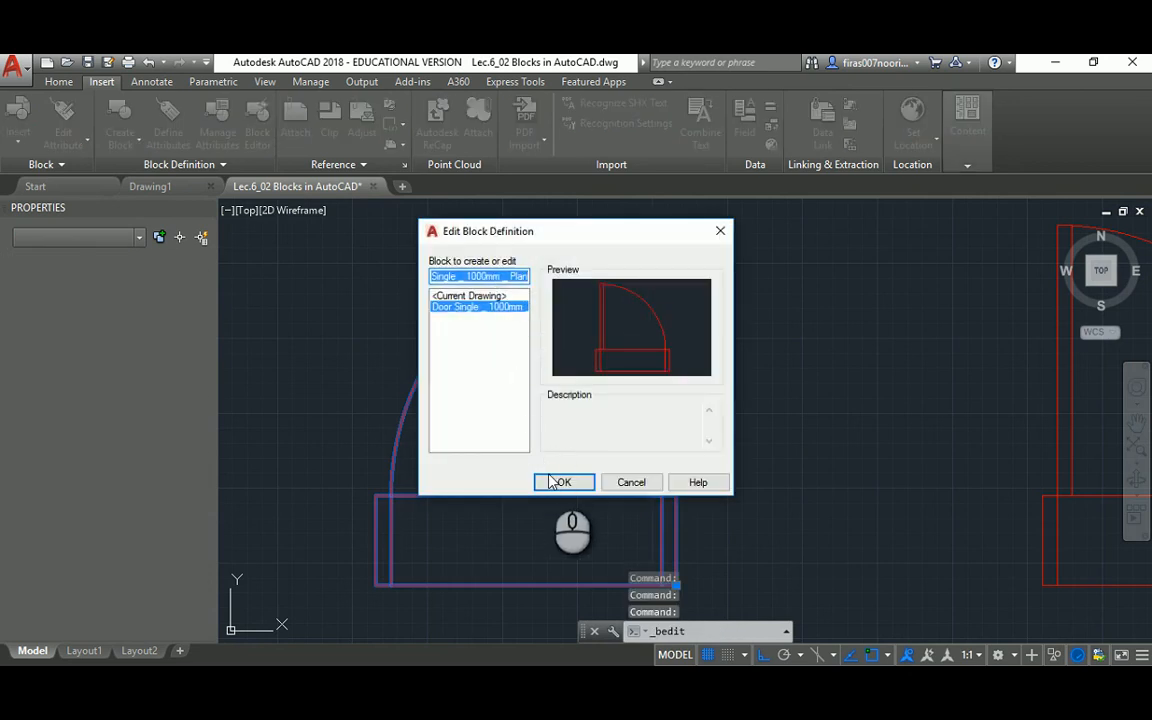
click(556, 483)
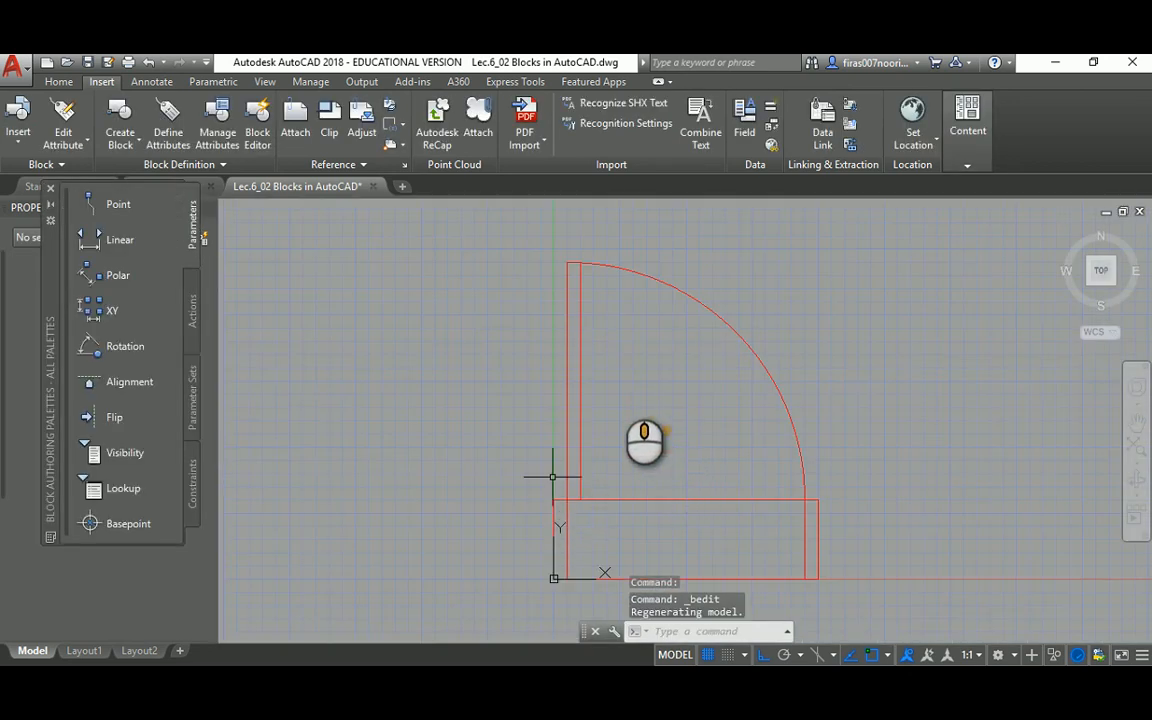
text(c)
key(Return)
click(620, 370)
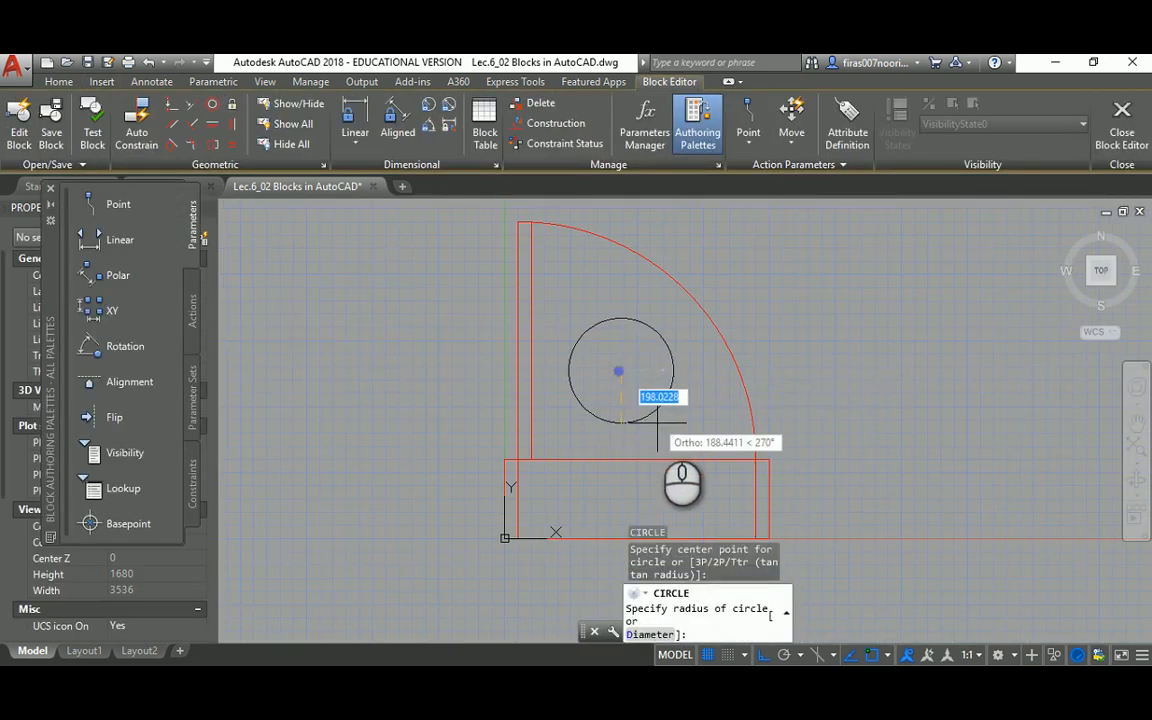
click(664, 432)
key(Escape)
key(Escape)
Match the circle's properties to the door's swing arc, then save the changes to the block and close the Block Editor
text(m)
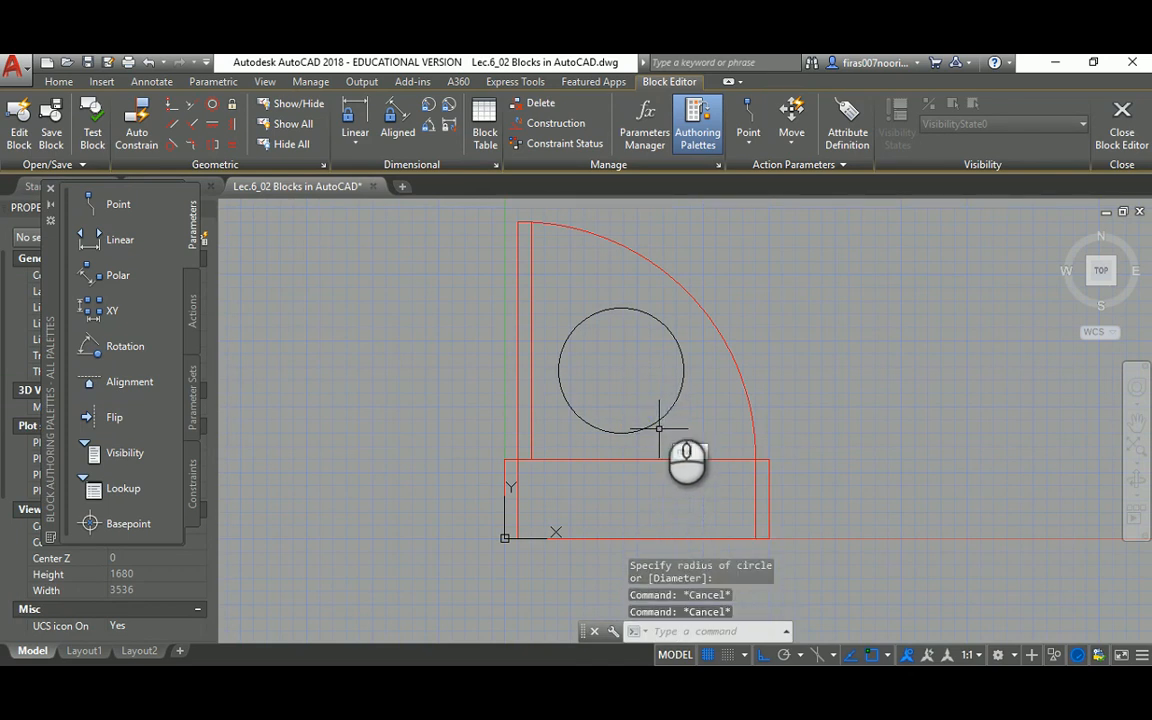
text(a)
key(Return)
click(683, 296)
click(679, 287)
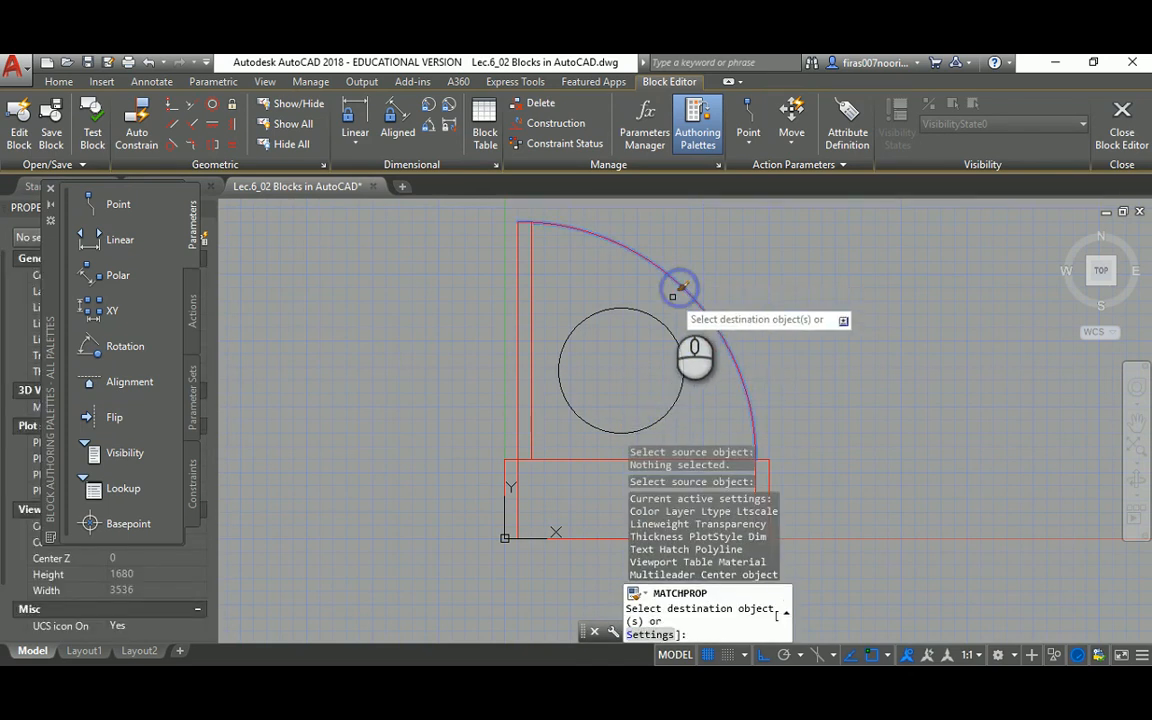
click(636, 312)
key(Escape)
click(1122, 120)
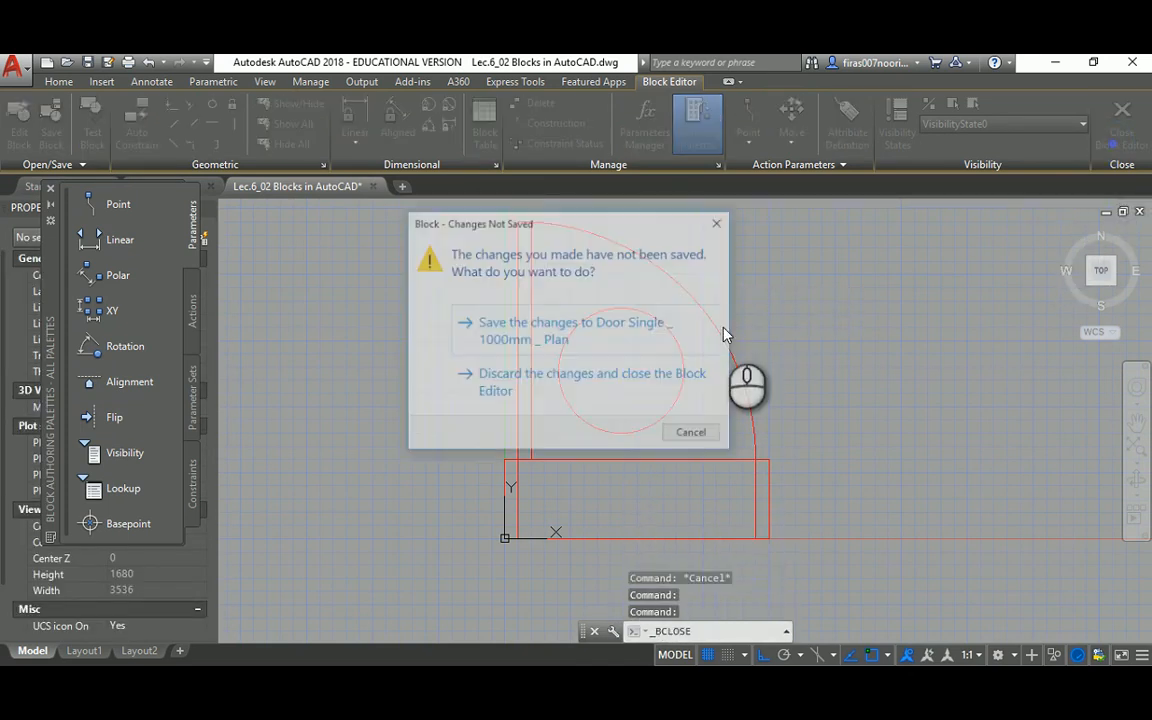
click(590, 335)
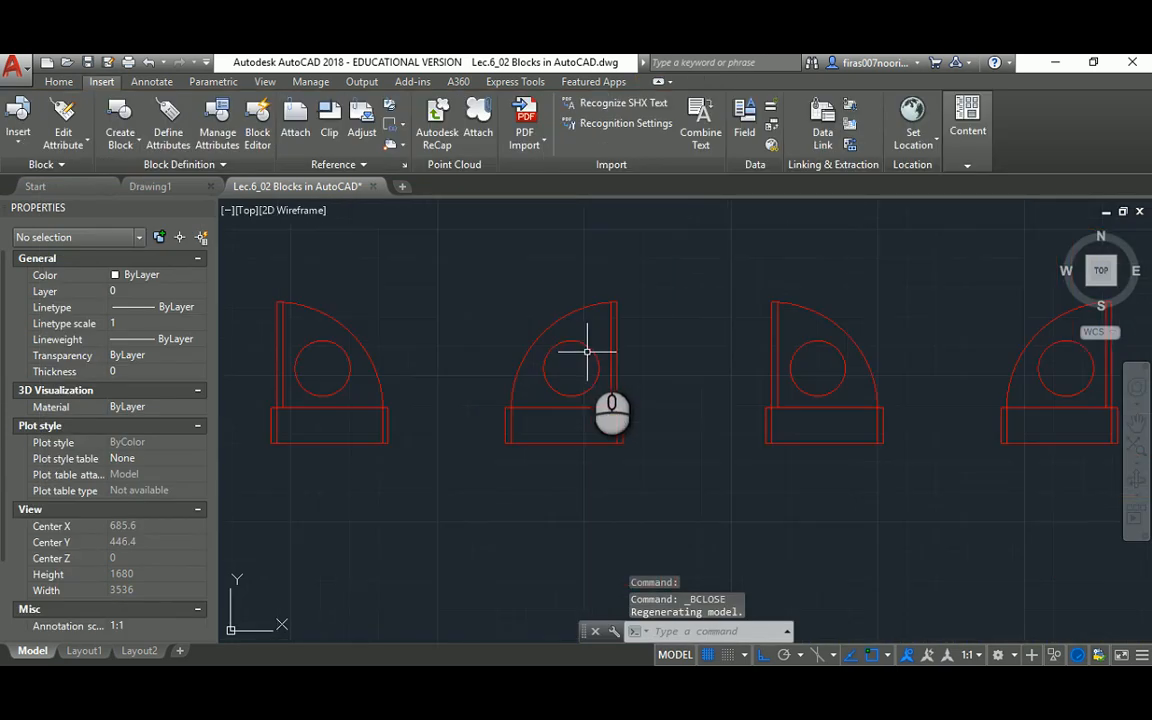
Reopen the door block's definition and delete the circle and the upper horizontal line between the frame jambs
scroll(612, 342, down, 10)
mouse_move(566, 424)
middle_down()
mouse_move(530, 362)
mouse_move(679, 377)
mouse_move(647, 383)
middle_up()
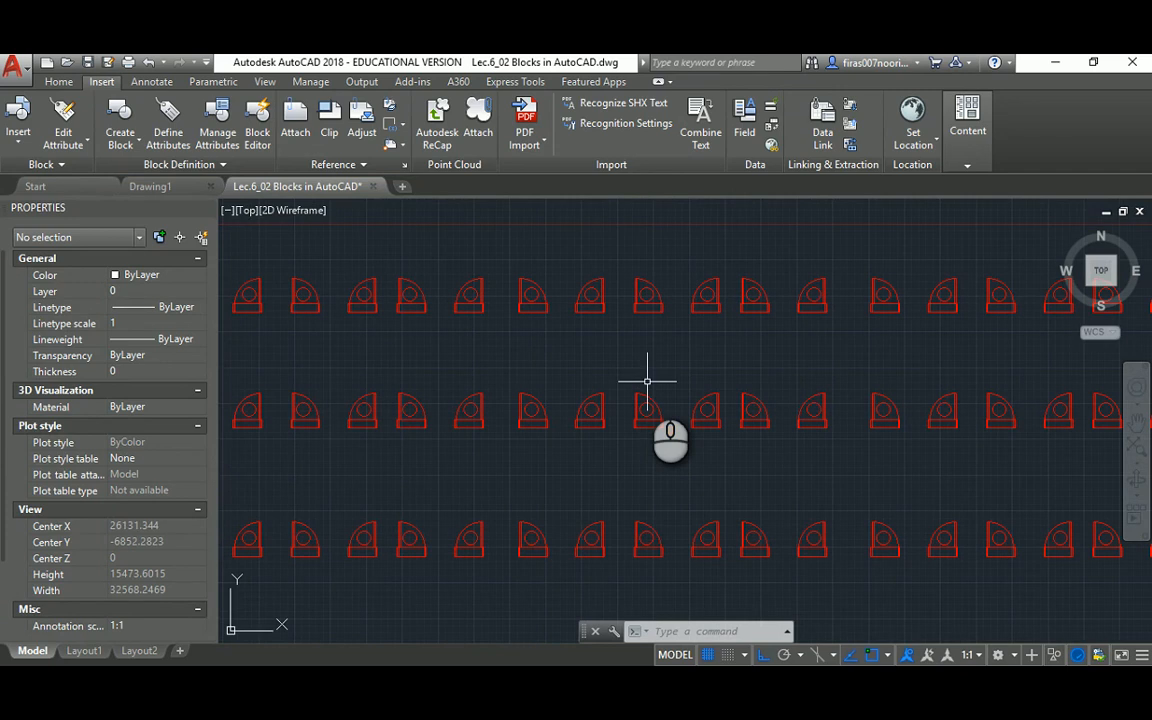
scroll(460, 290, up, 6)
double_click(476, 296)
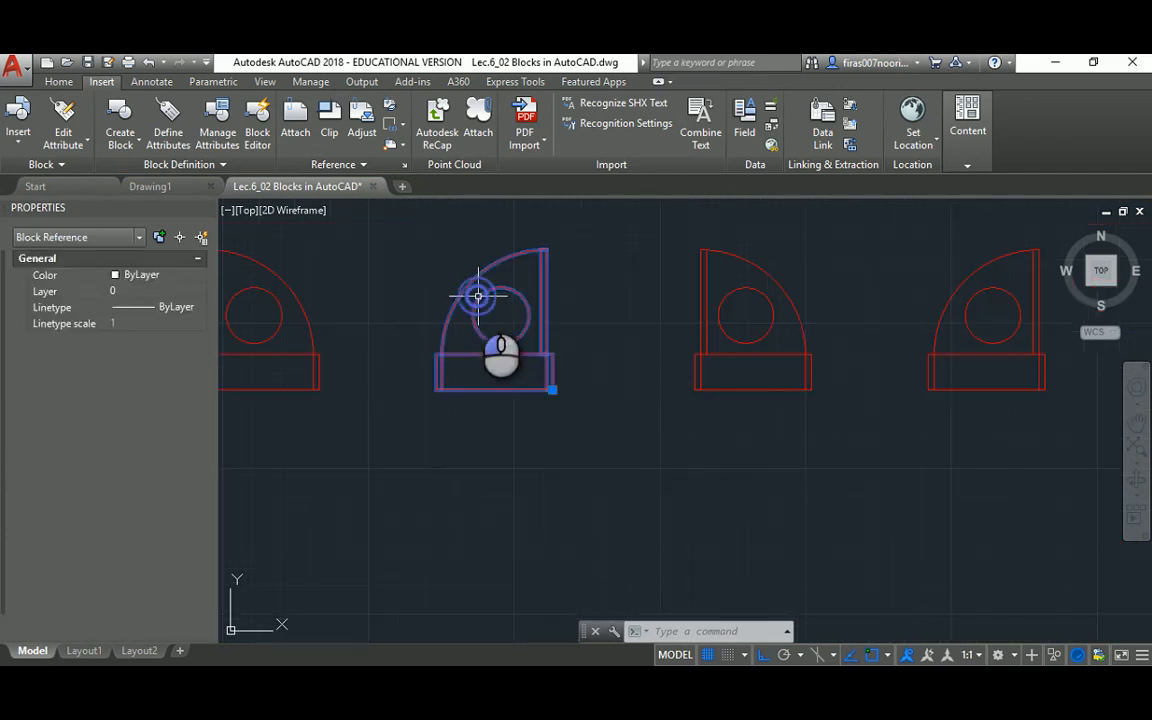
click(564, 480)
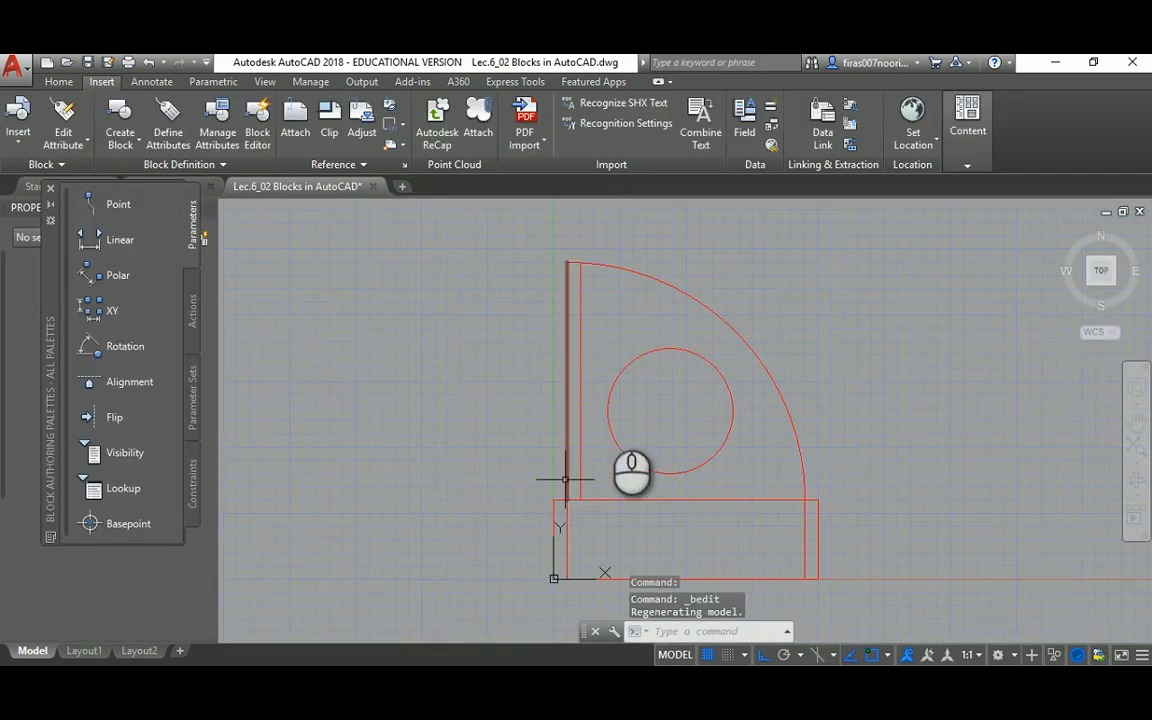
click(617, 373)
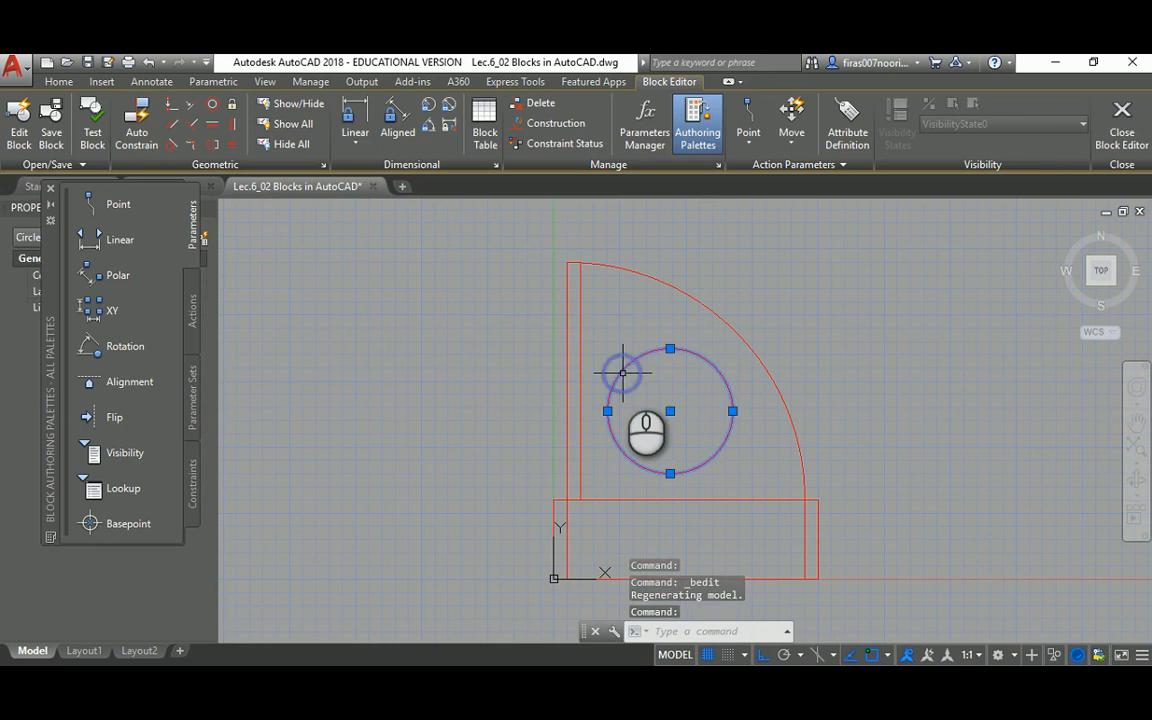
key(Delete)
click(674, 499)
key(Delete)
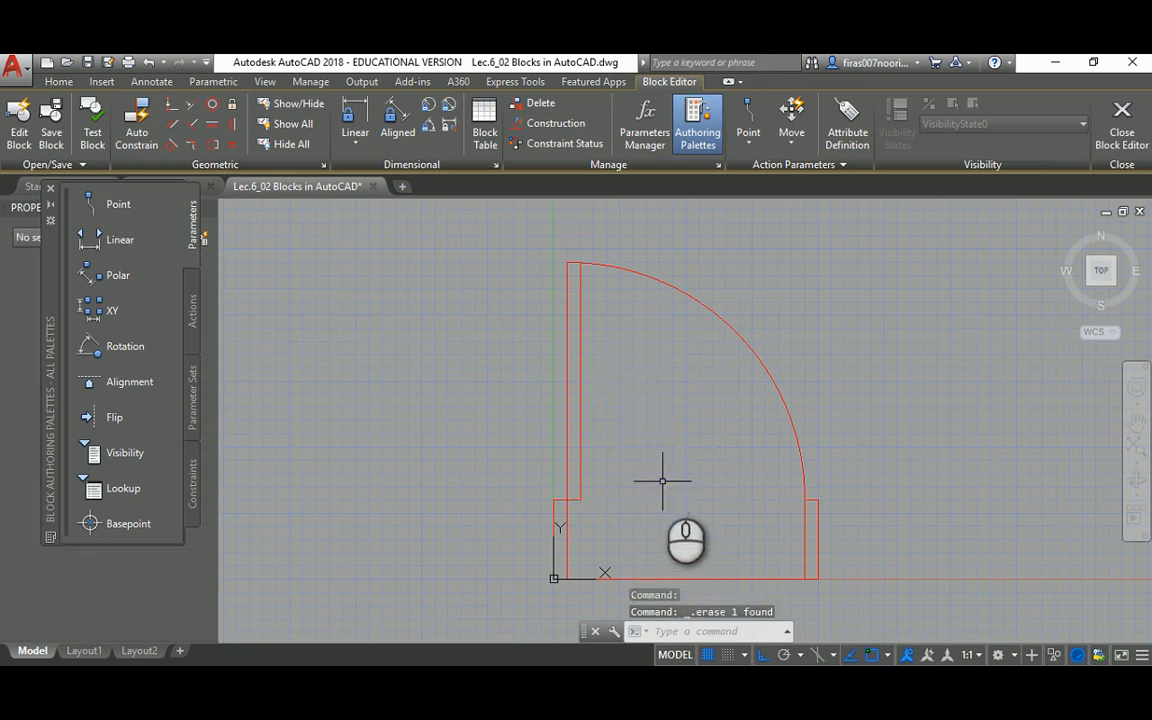
Save the changes to the door block and close the Block Editor
scroll(657, 462, down, 2)
middle_drag(665, 487, 589, 463)
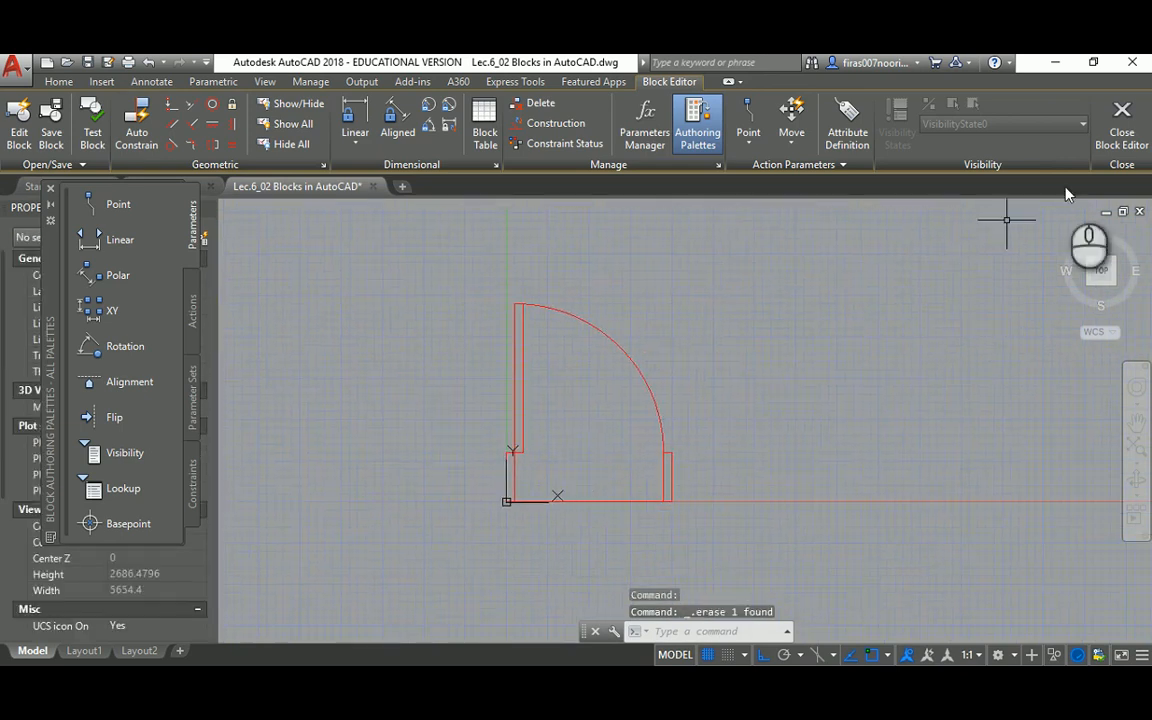
click(1121, 122)
click(566, 337)
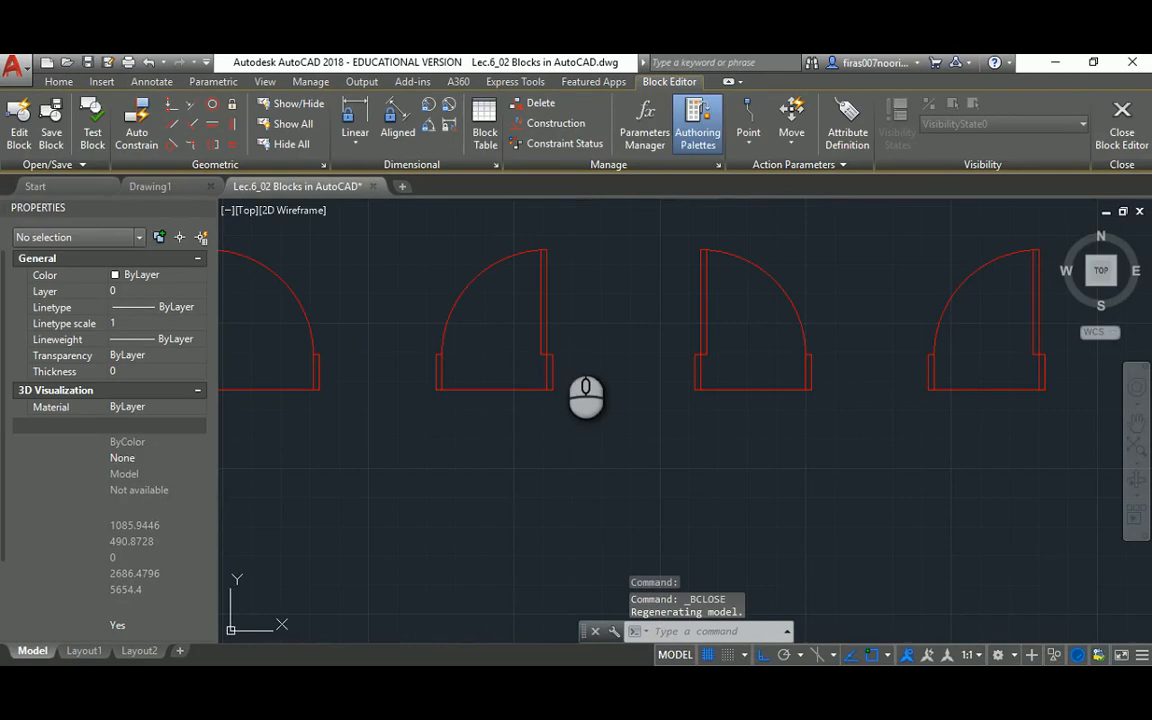
mouse_move(486, 296)
middle_down()
mouse_move(473, 321)
mouse_move(674, 332)
middle_up()
scroll(501, 354, down, 4)
mouse_move(358, 304)
middle_down()
mouse_move(522, 321)
mouse_move(661, 417)
mouse_move(537, 380)
middle_up()
scroll(437, 334, up, 1)
scroll(519, 364, up, 3)
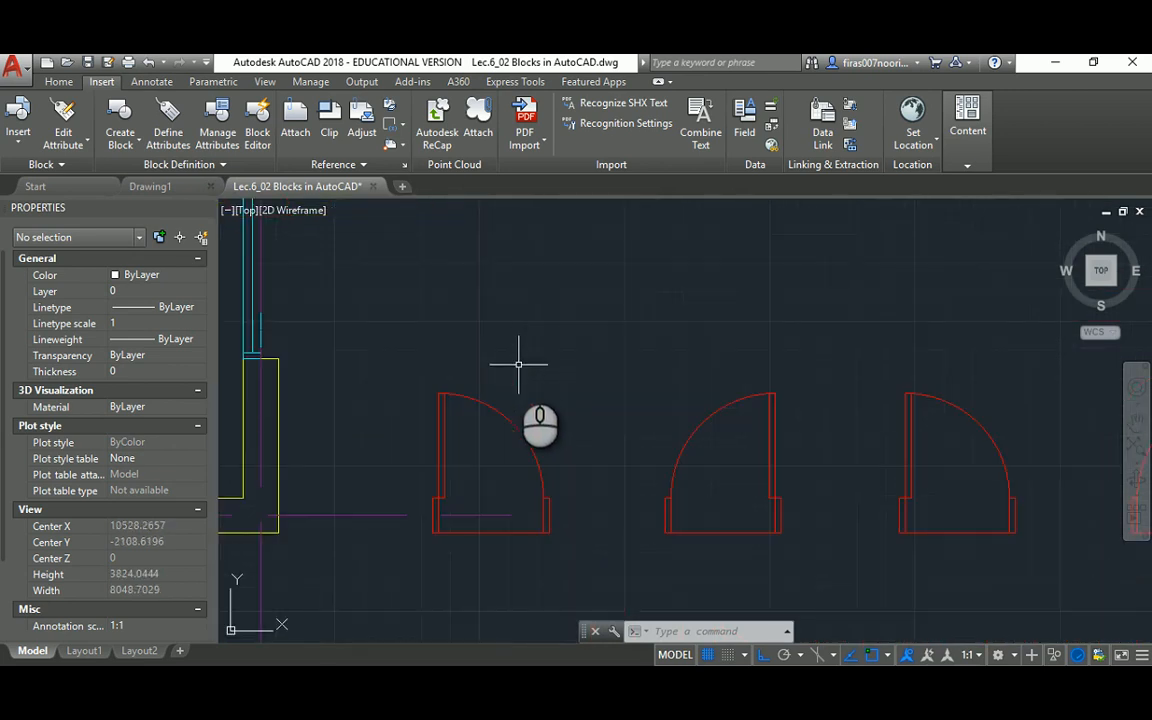
click(475, 396)
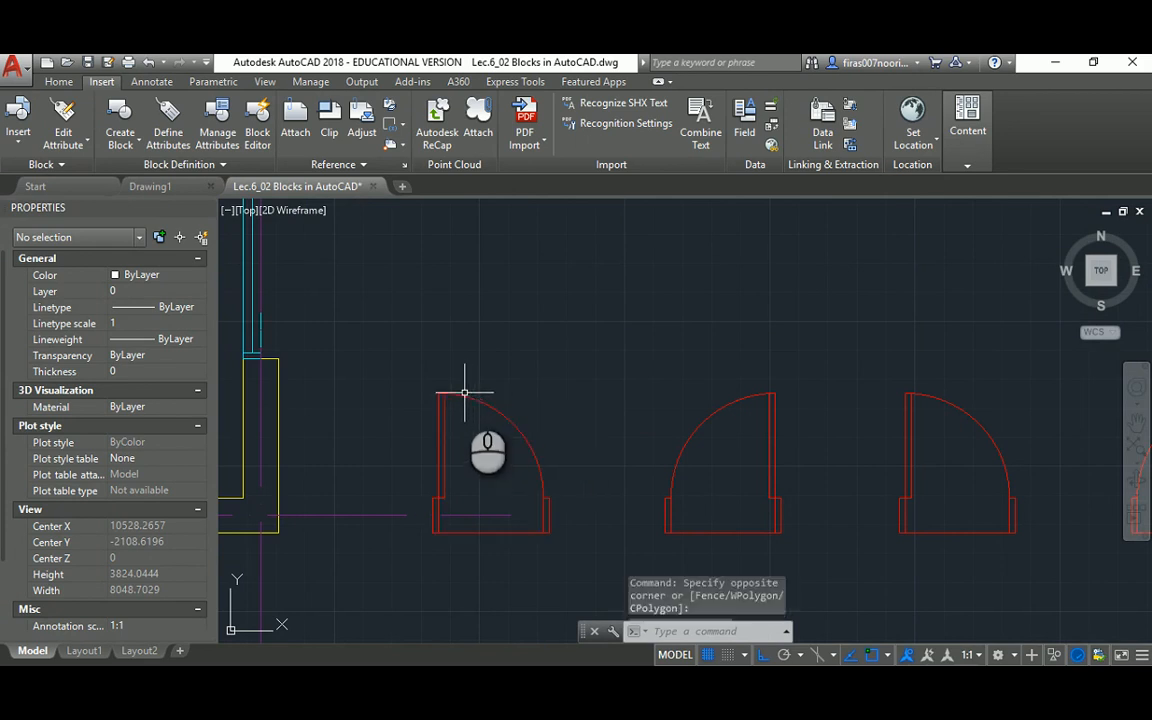
key(Escape)
key(Escape)
text(REname)
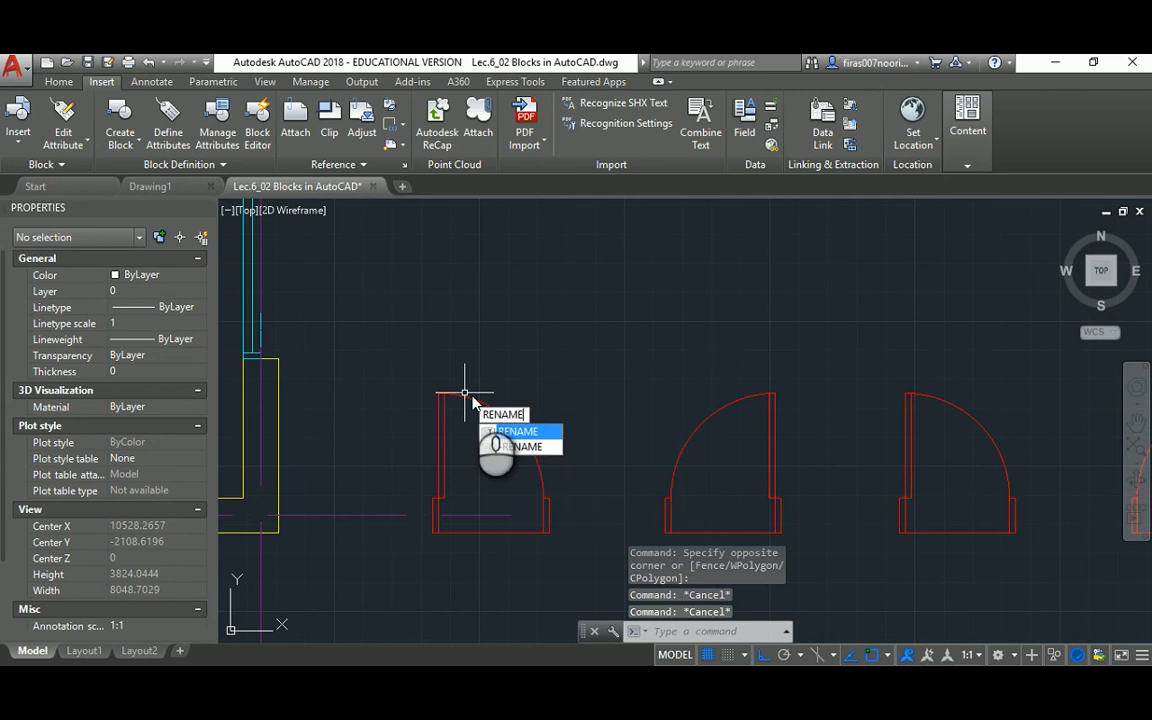
key(Return)
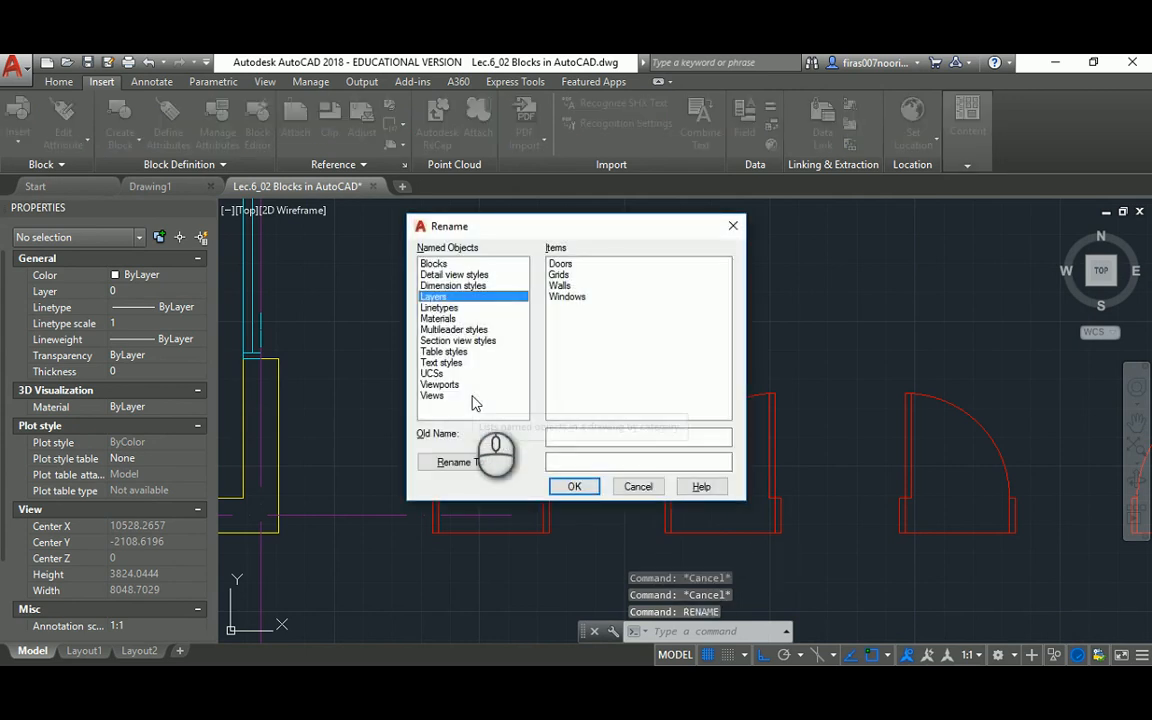
click(433, 265)
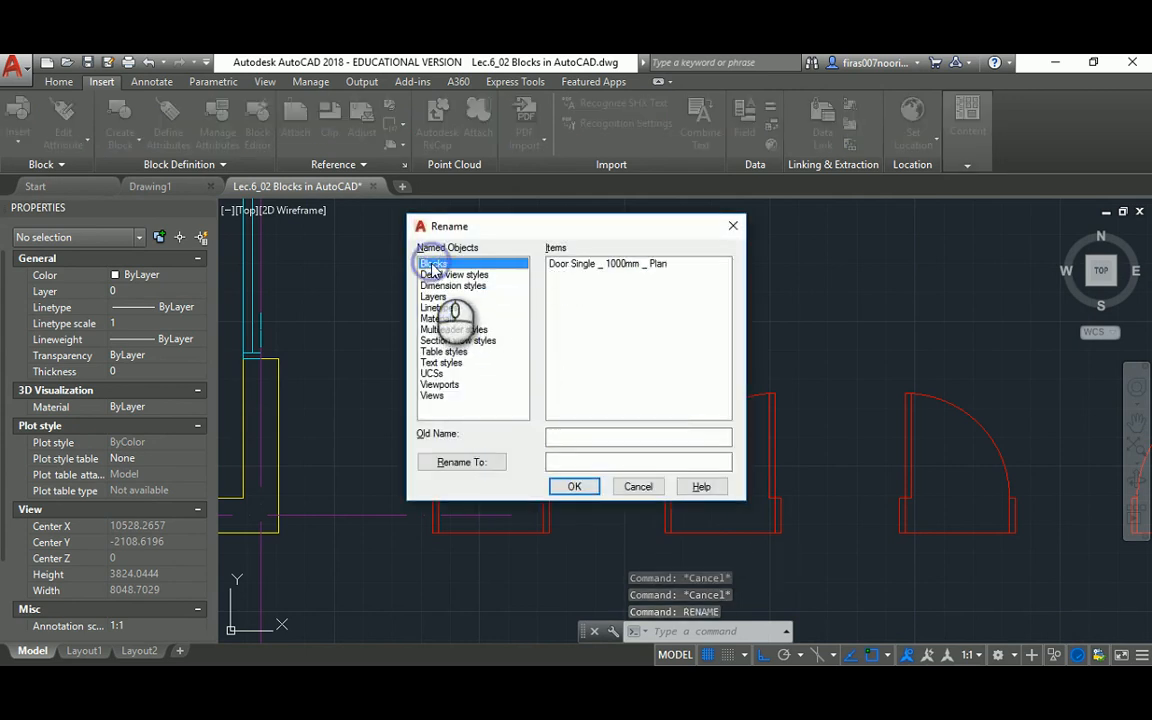
click(595, 264)
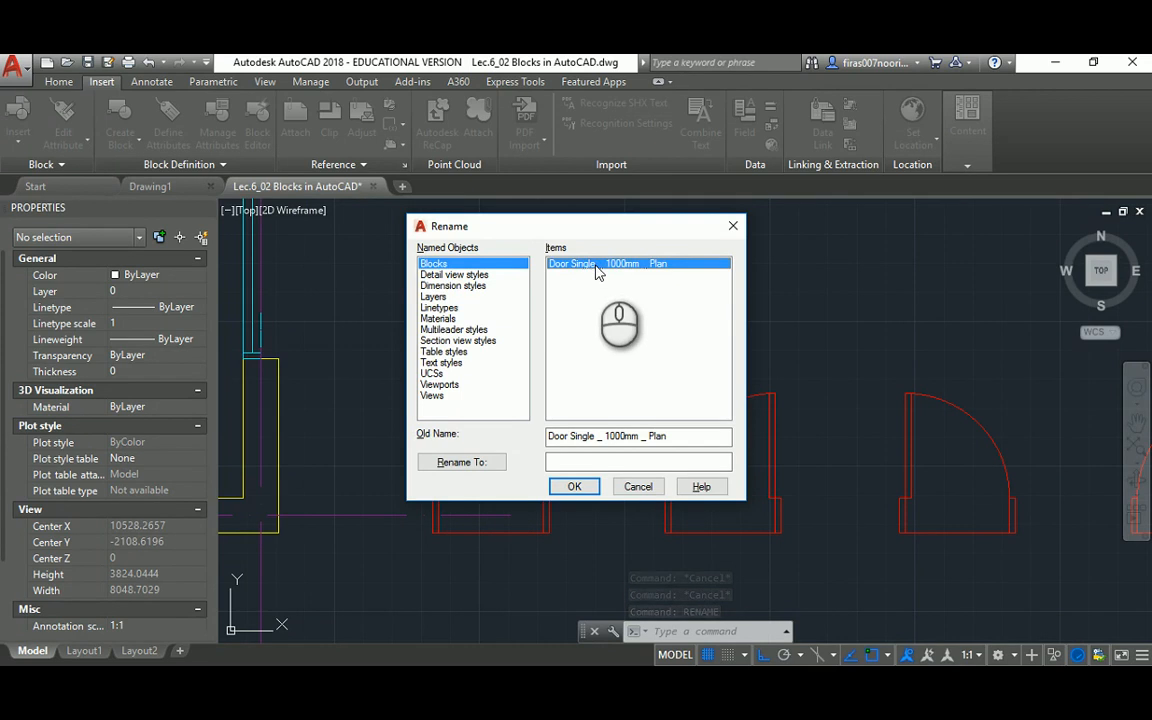
click(733, 226)
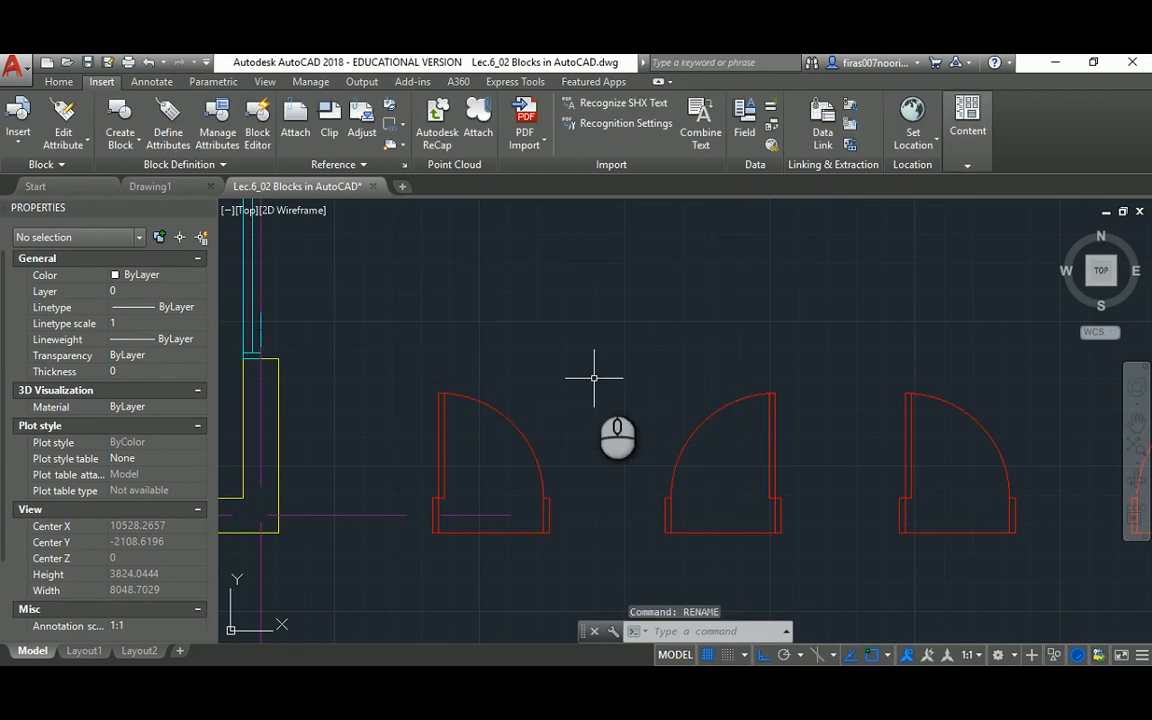
Rename the block "Door Single _ 1000mm _ Plan" to "Door _ Single _ 1000mm_ Plan"
text(re)
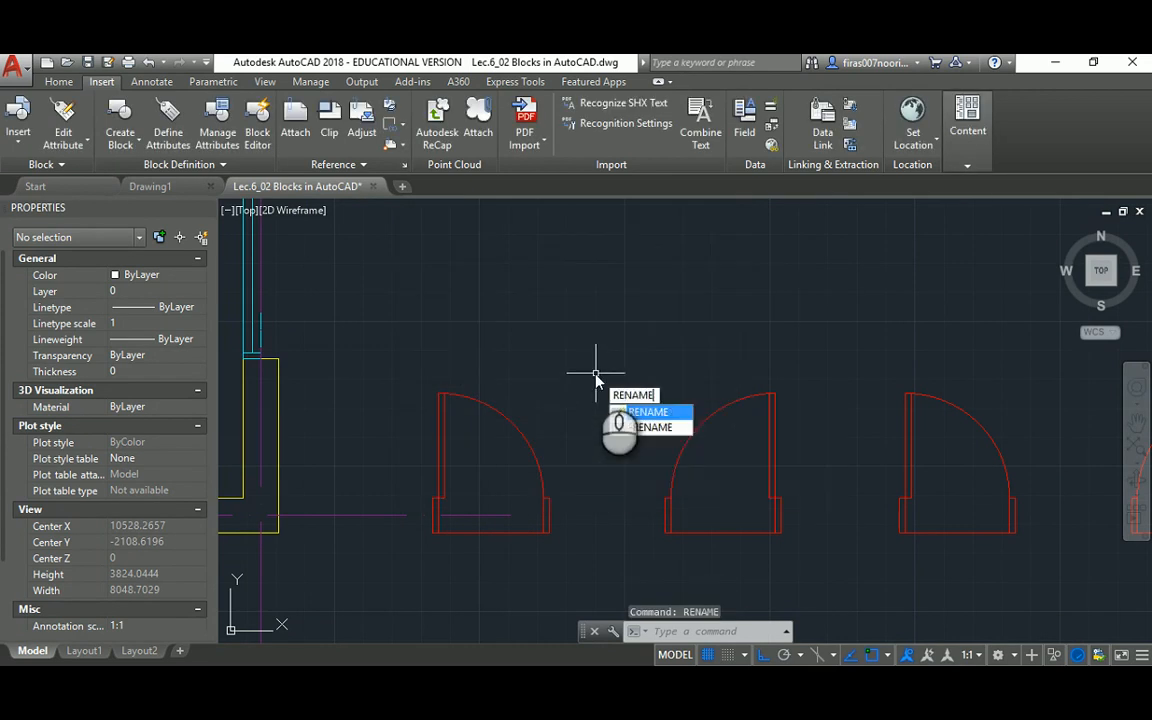
key(Return)
click(510, 298)
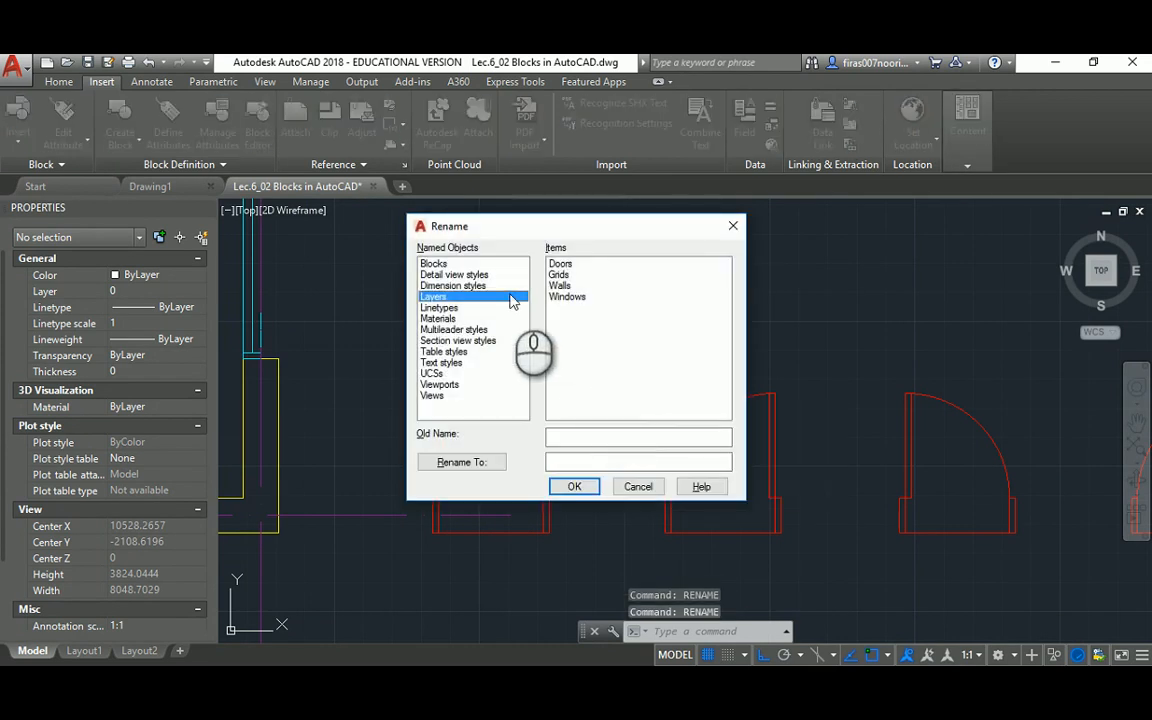
click(438, 264)
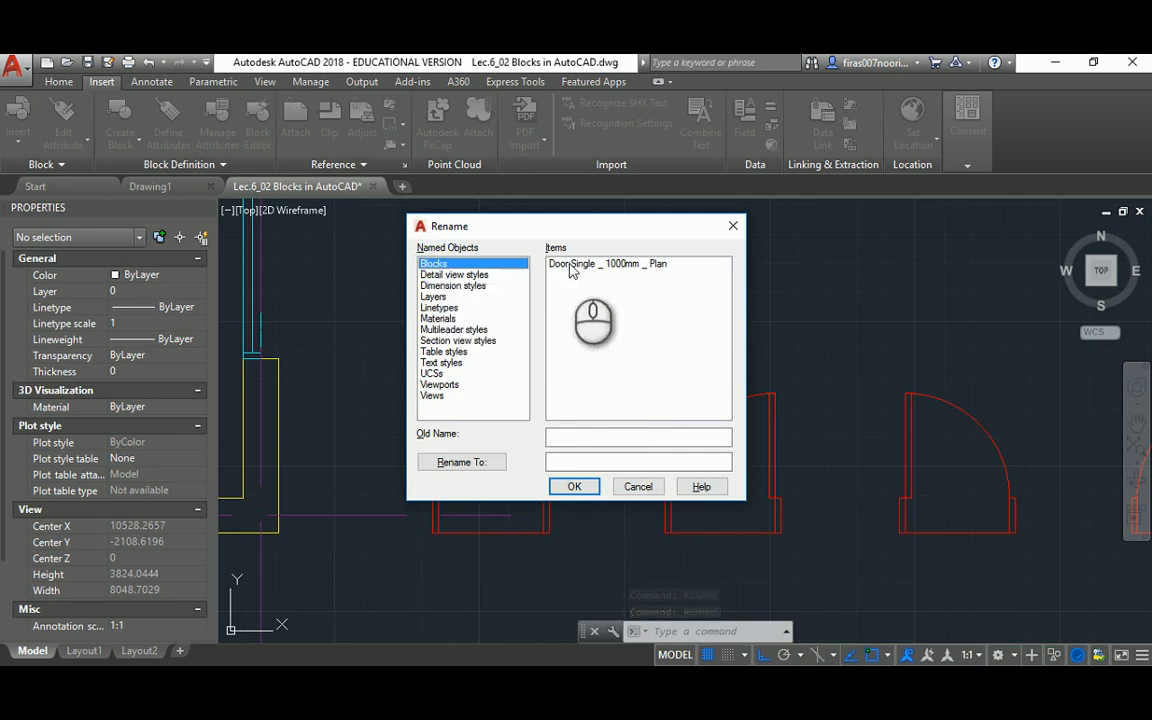
click(595, 463)
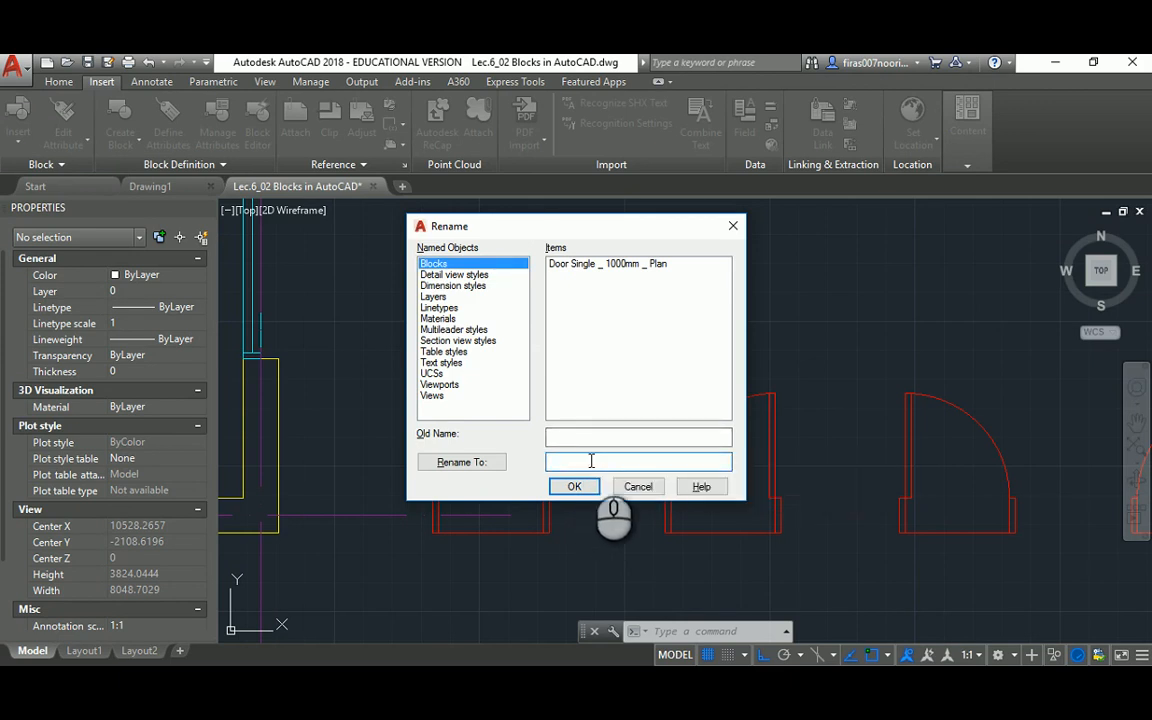
text(Door _ Single _ 1000mm _ Plan)
click(568, 488)
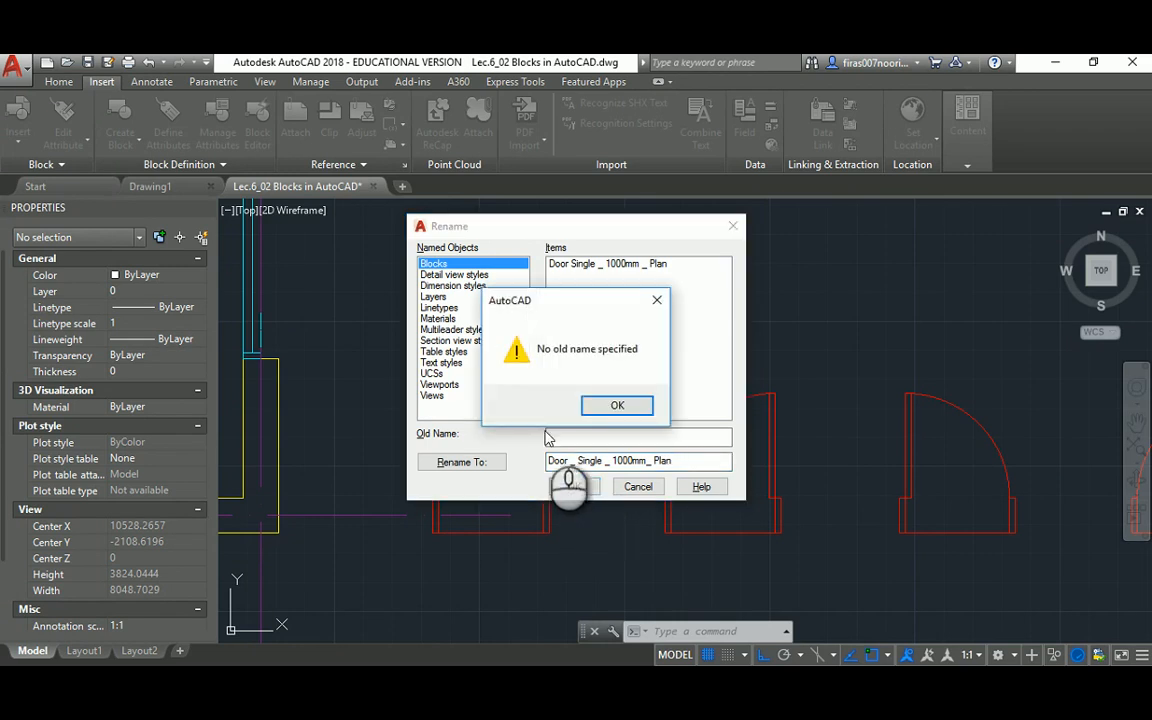
click(612, 406)
click(603, 265)
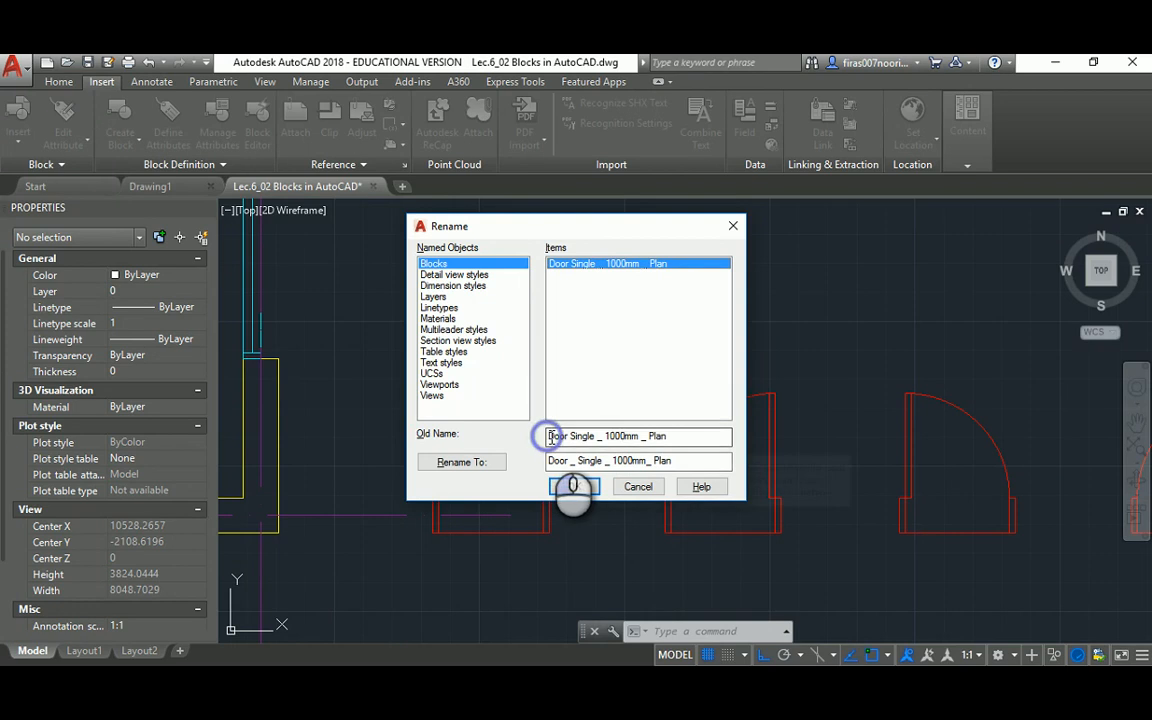
drag(552, 437, 660, 437)
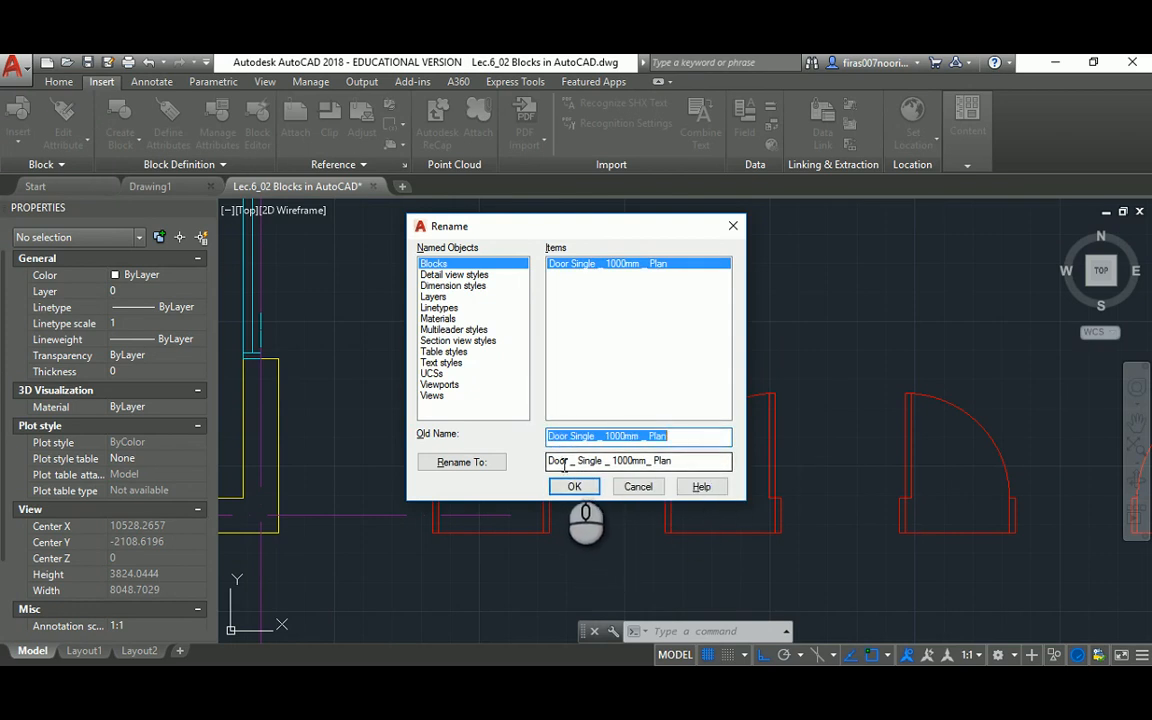
click(576, 486)
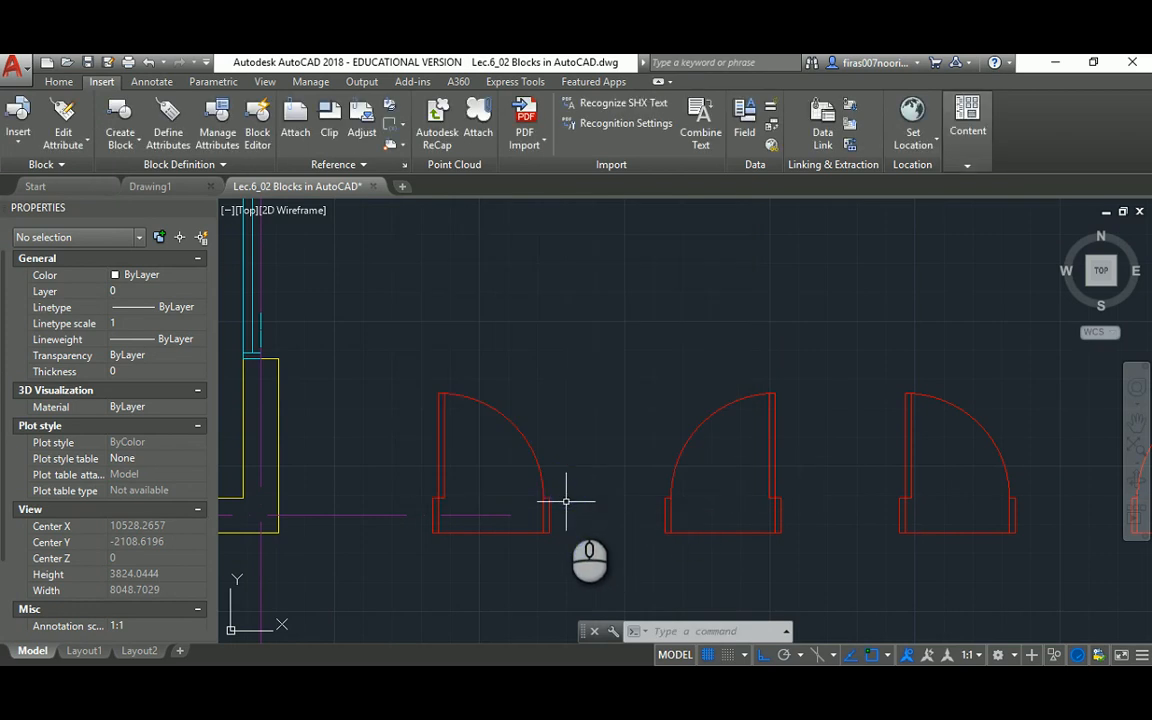
Check the door block's name in the block definition list and in the properties of the first door beside the room
double_click(508, 404)
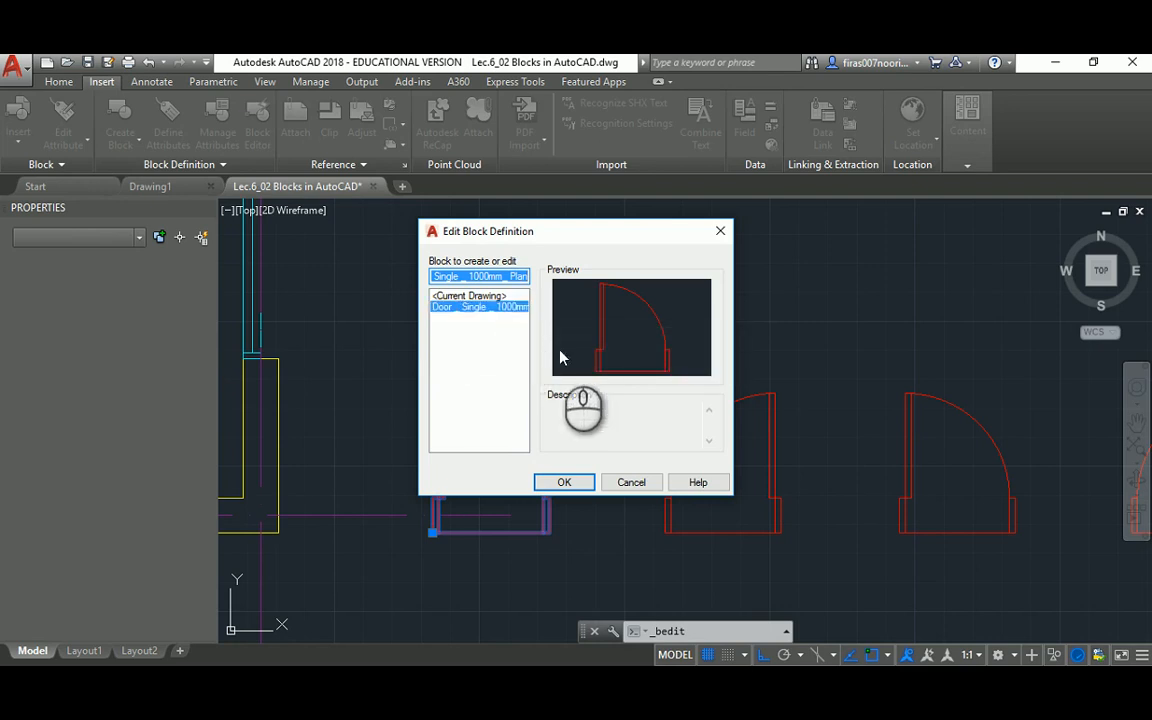
click(628, 485)
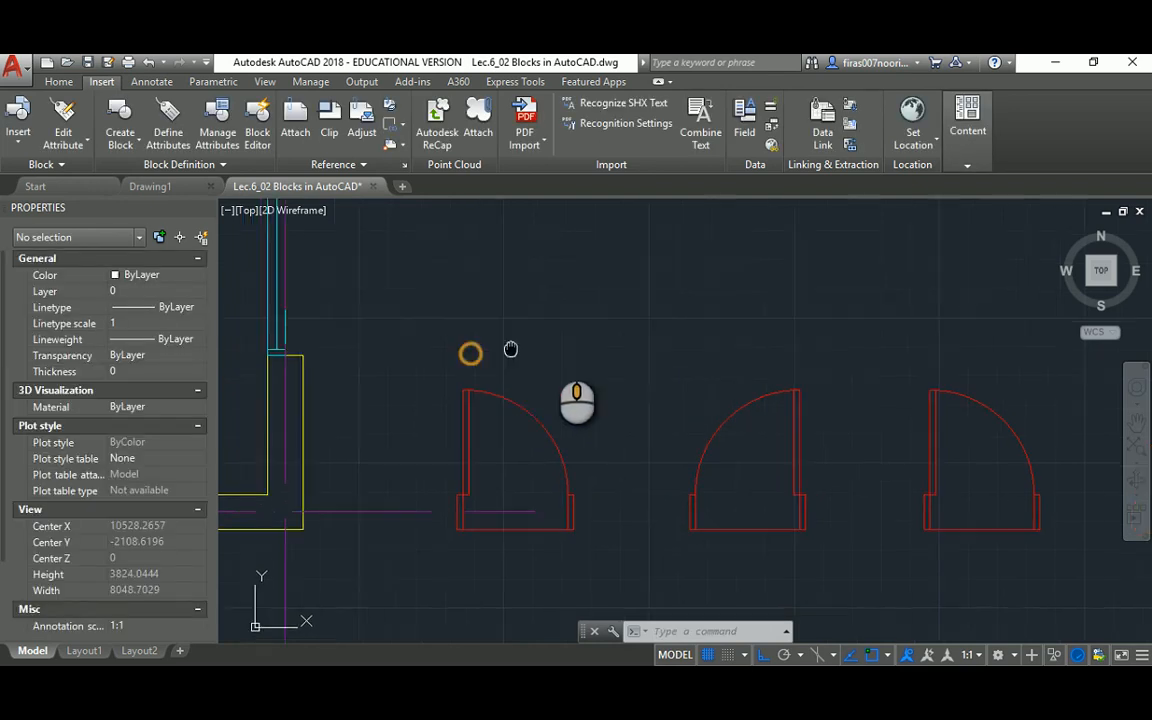
middle_drag(470, 360, 615, 365)
click(615, 366)
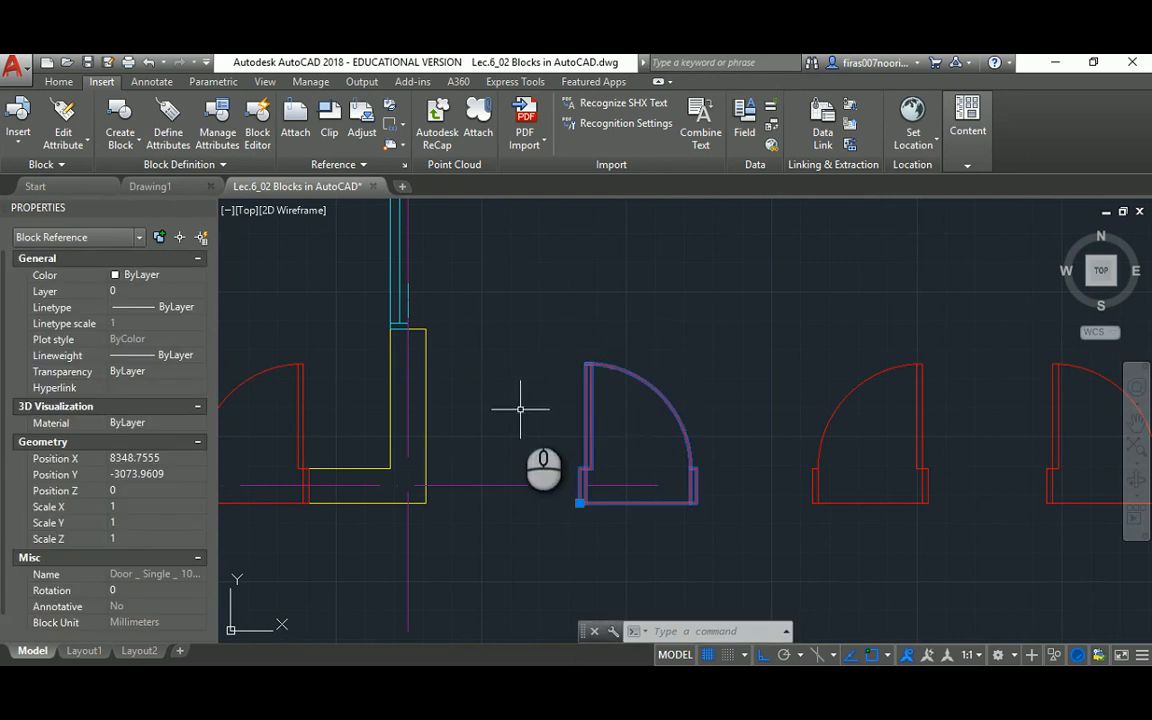
scroll(573, 390, down, 2)
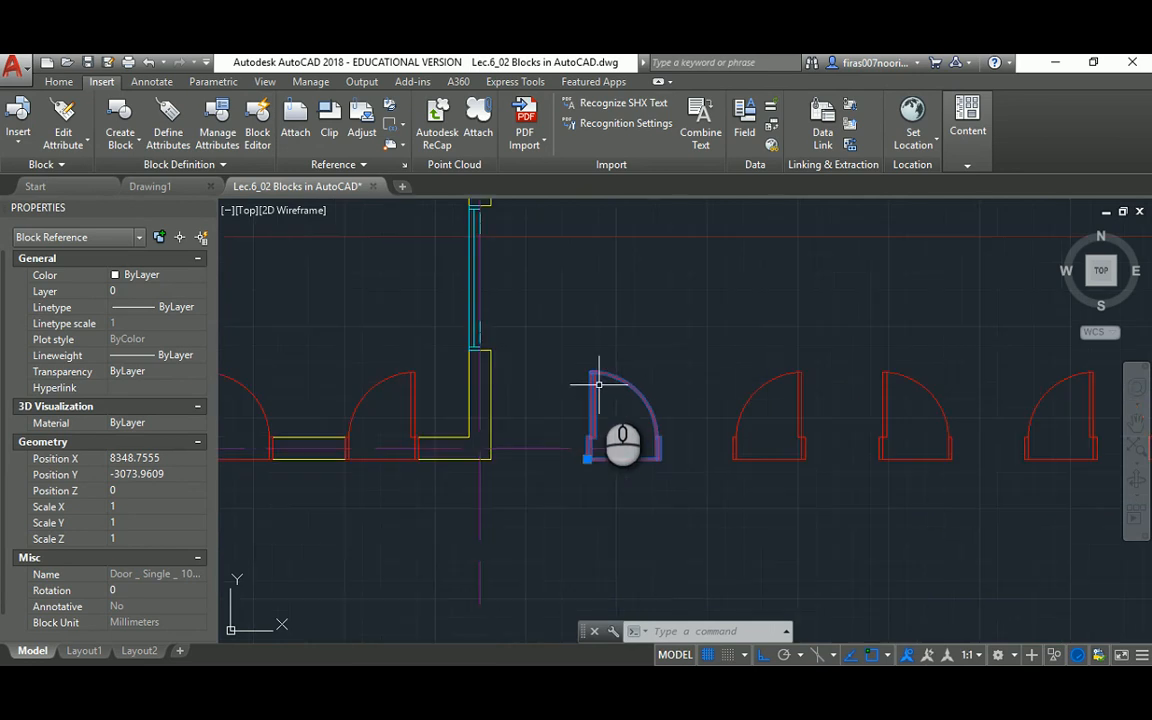
key(Escape)
key(Escape)
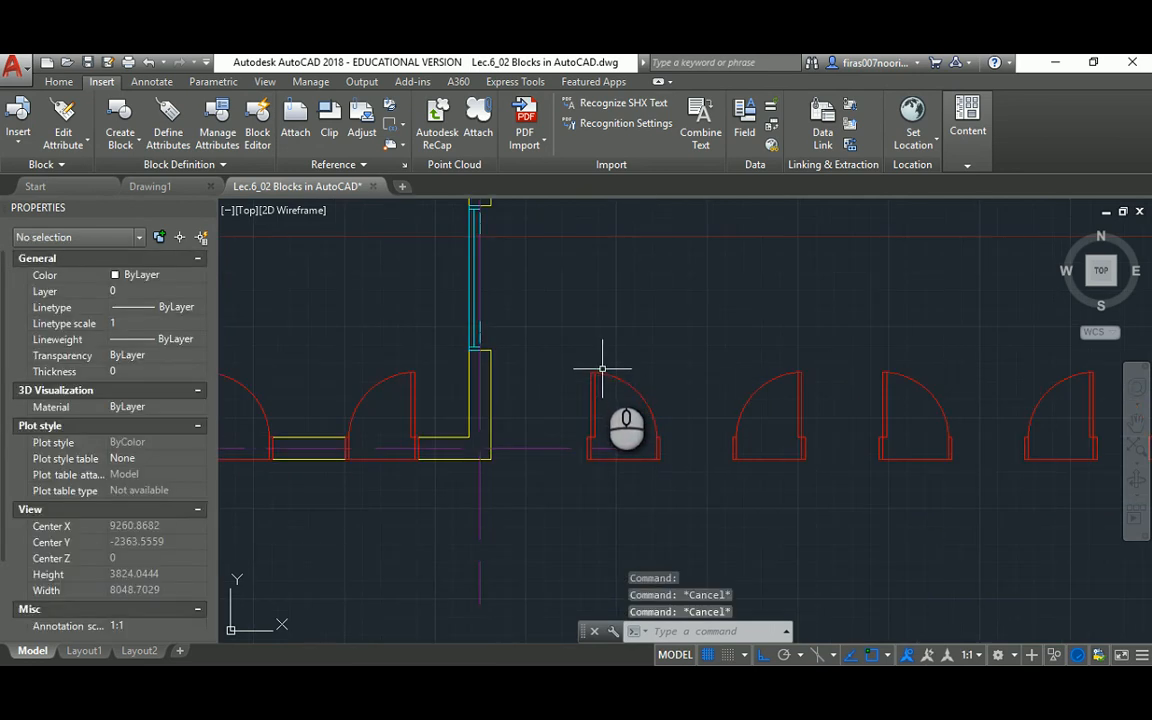
Check the layer assigned to several door copies in the row beside the room
click(599, 370)
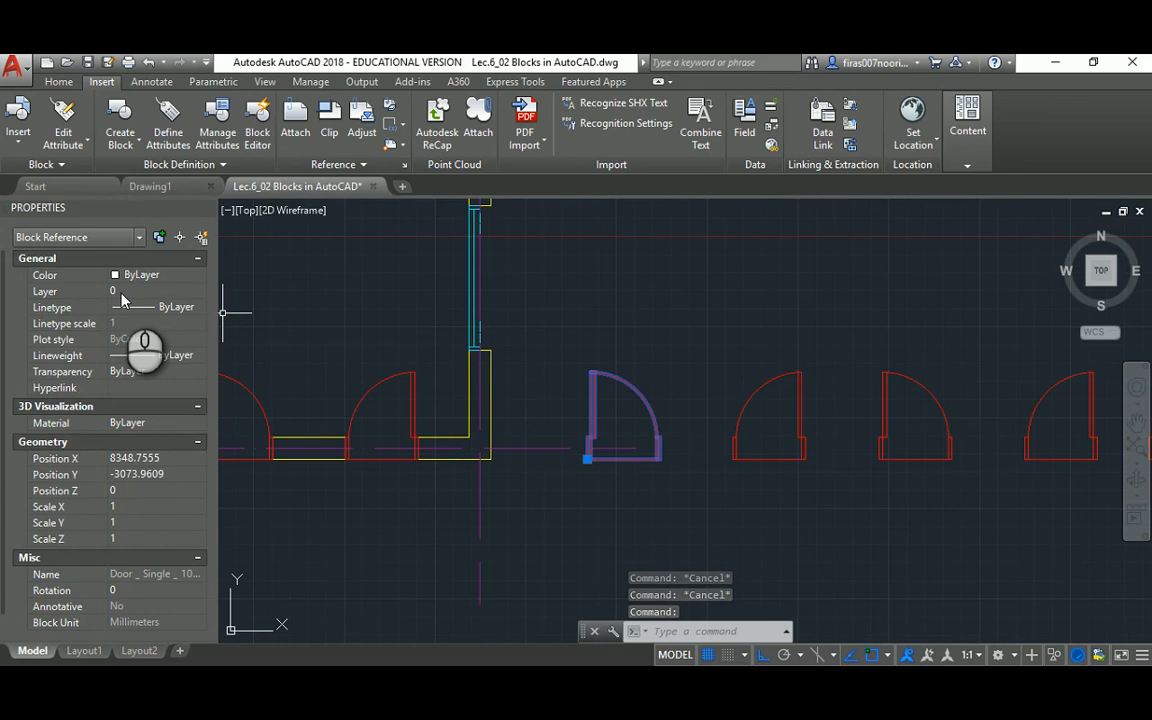
key(Escape)
click(767, 378)
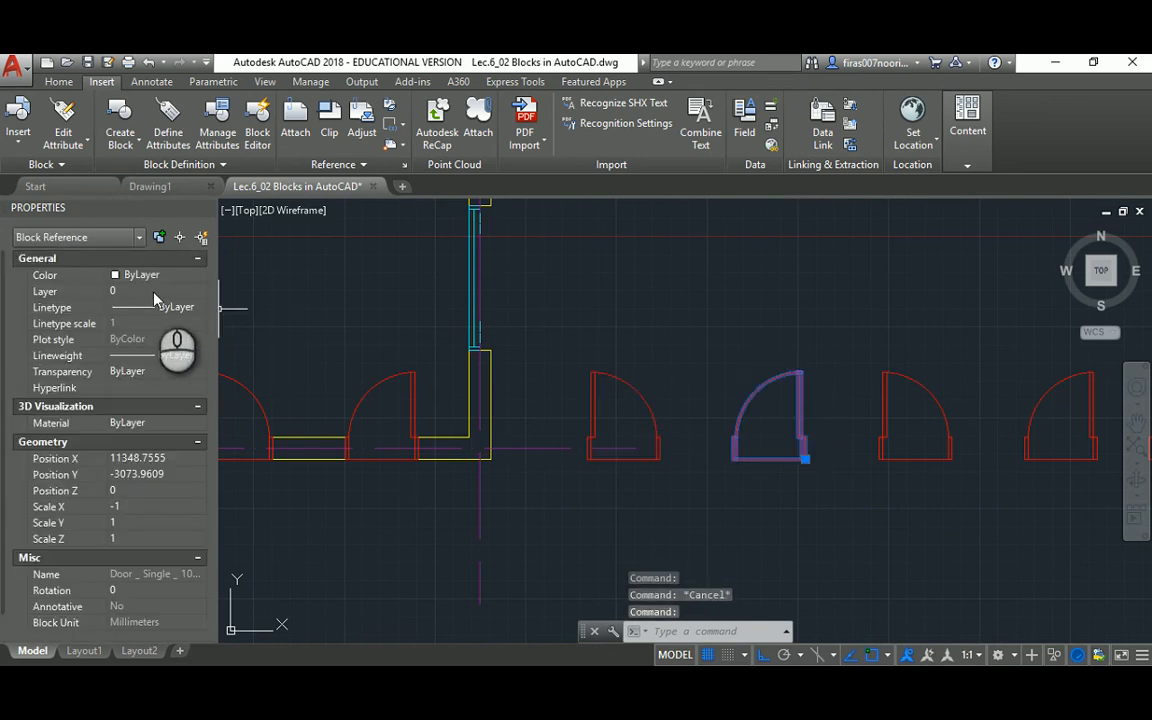
middle_drag(1018, 381, 718, 378)
middle_drag(958, 379, 638, 353)
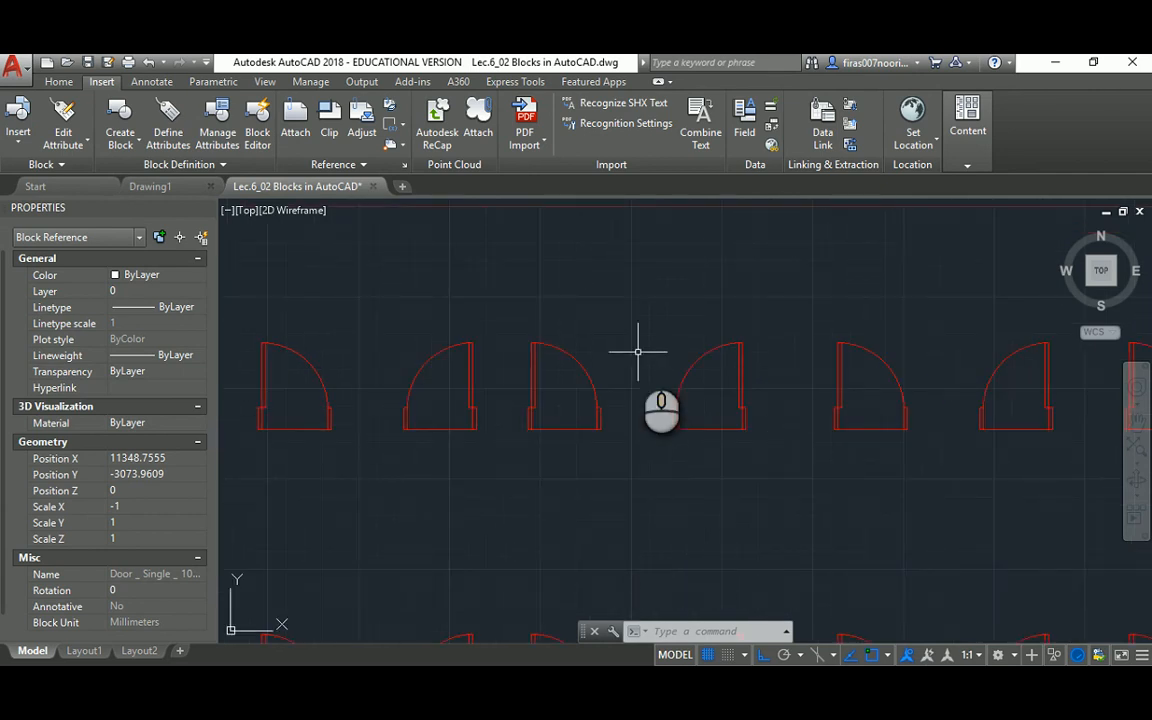
click(697, 353)
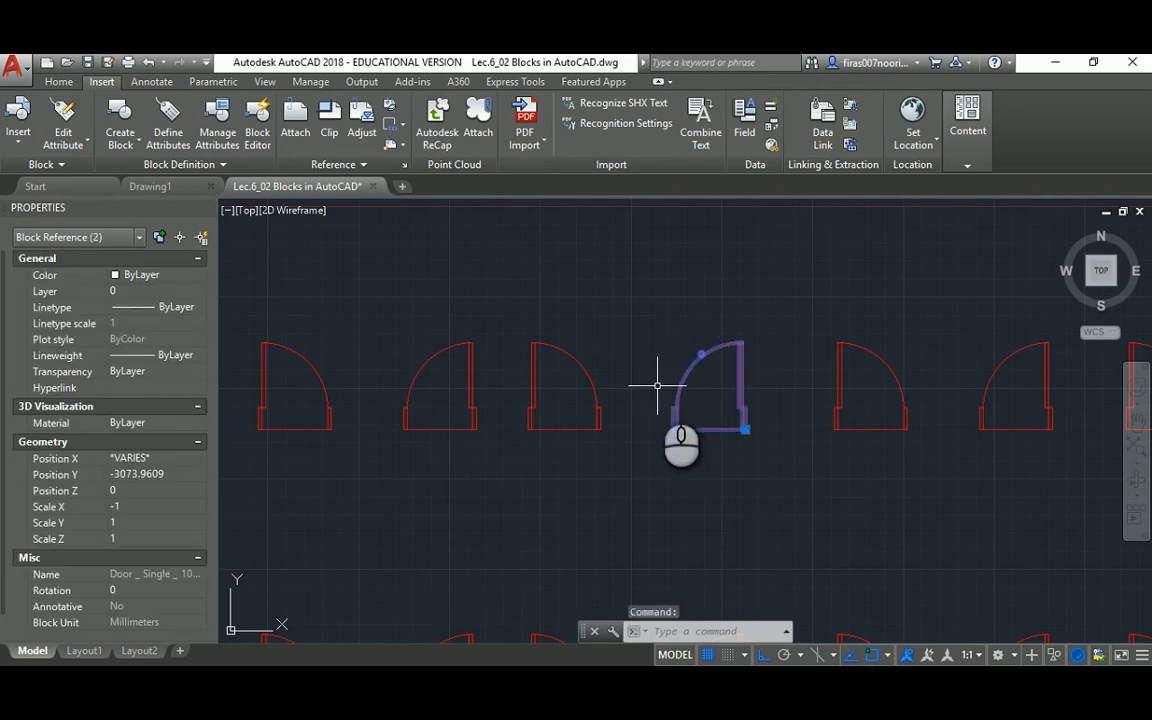
key(Escape)
key(Escape)
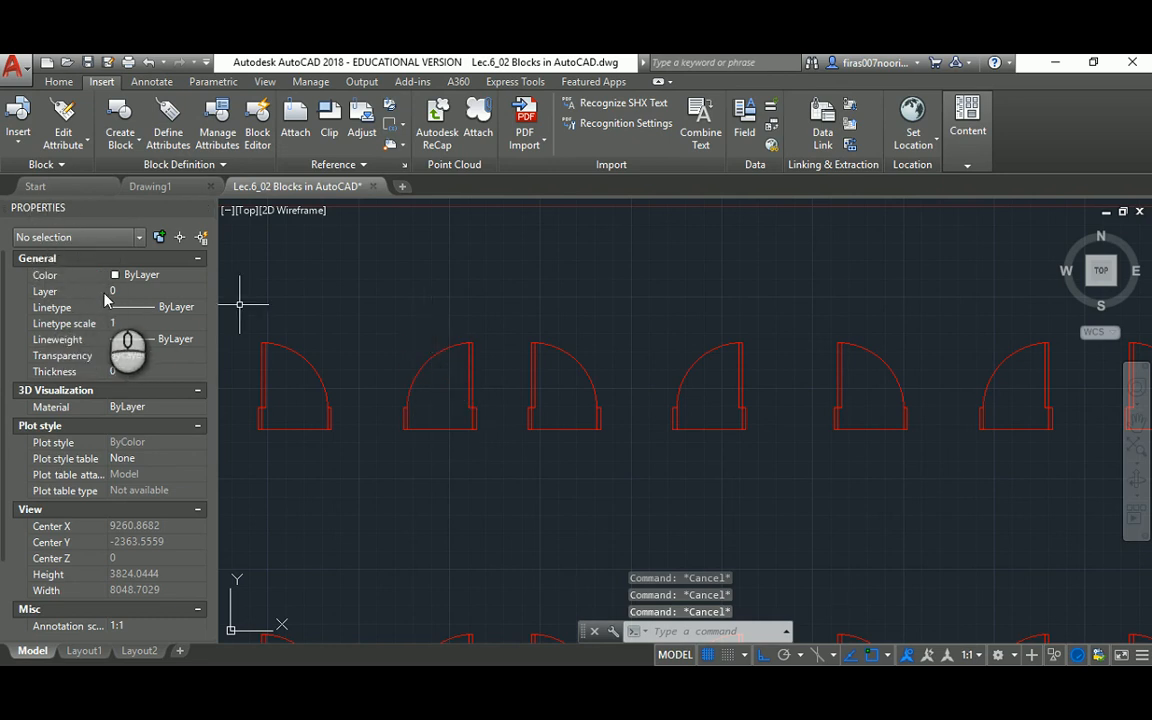
Review the drawing's layer list and check the layer of another door copy in the row
text(l)
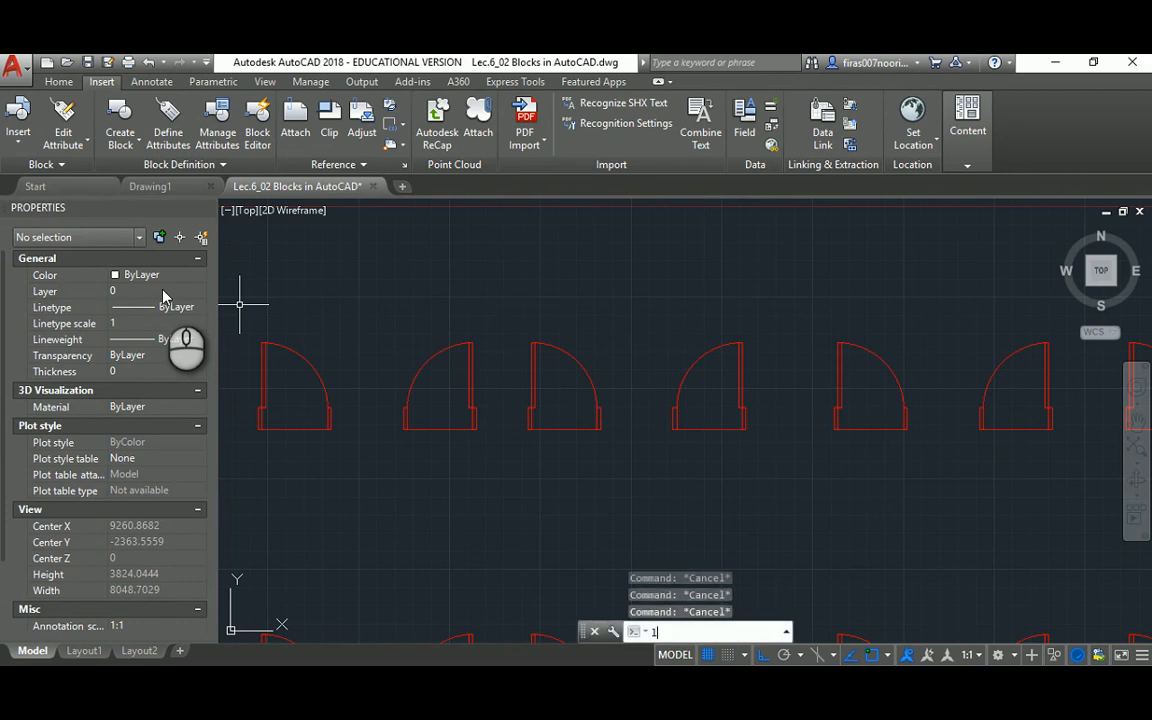
text(a)
key(Return)
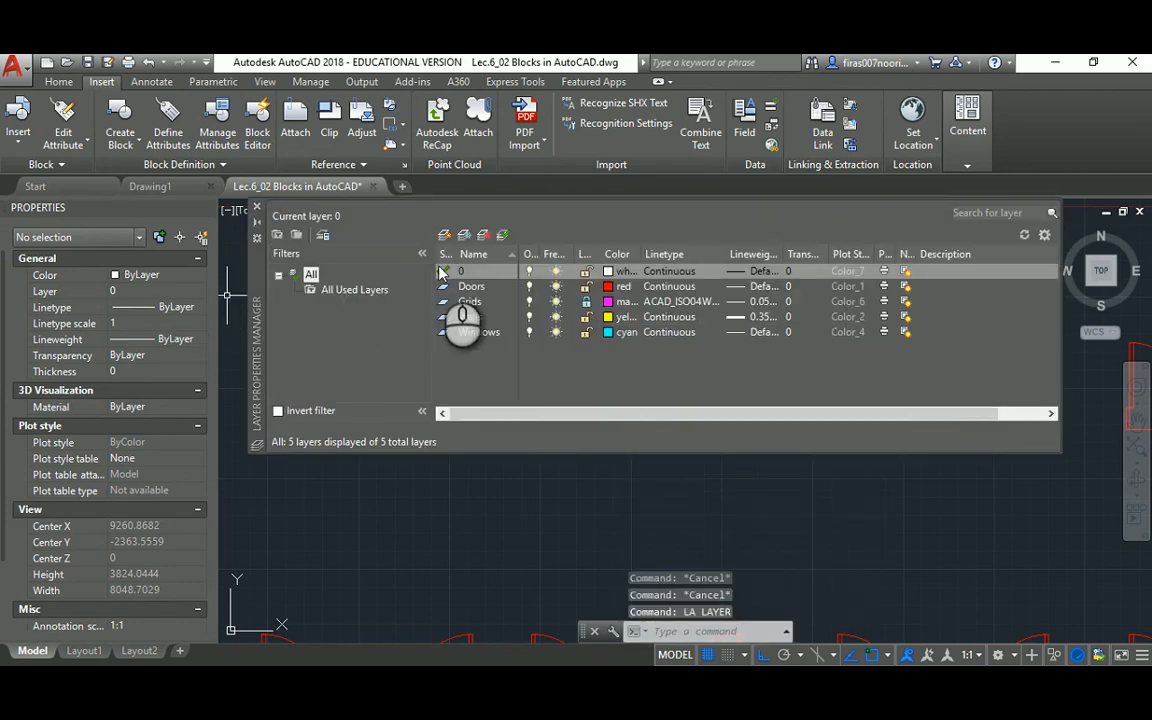
click(256, 207)
click(433, 352)
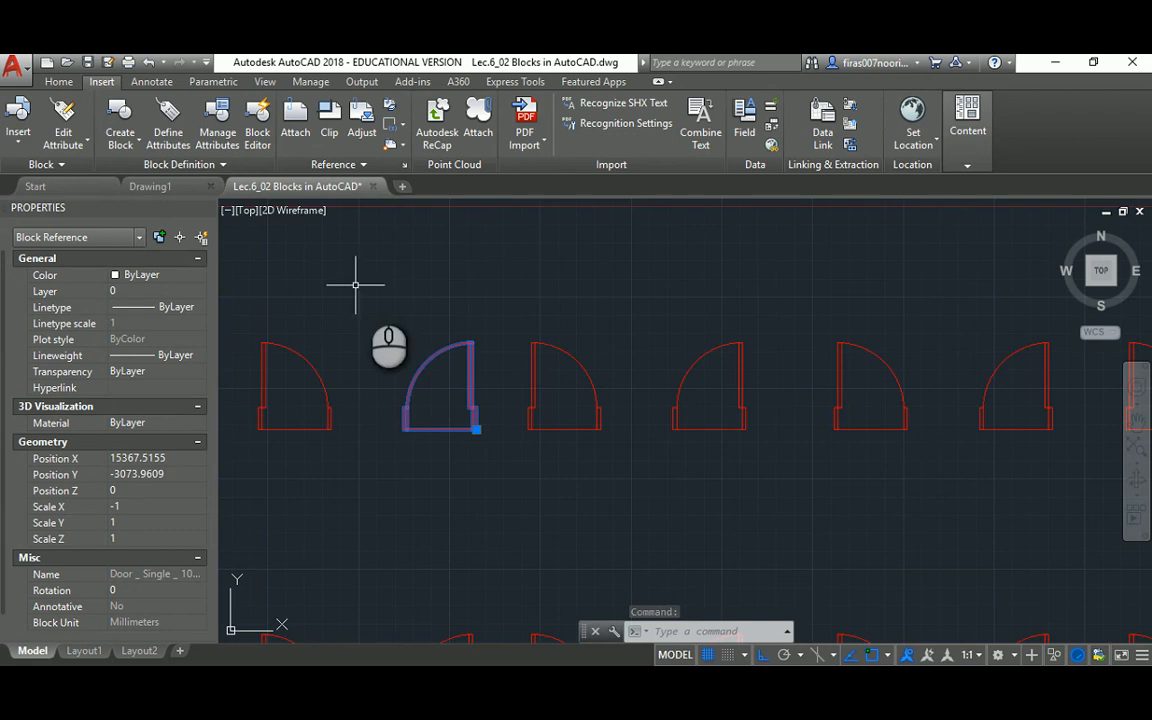
middle_drag(428, 302, 549, 345)
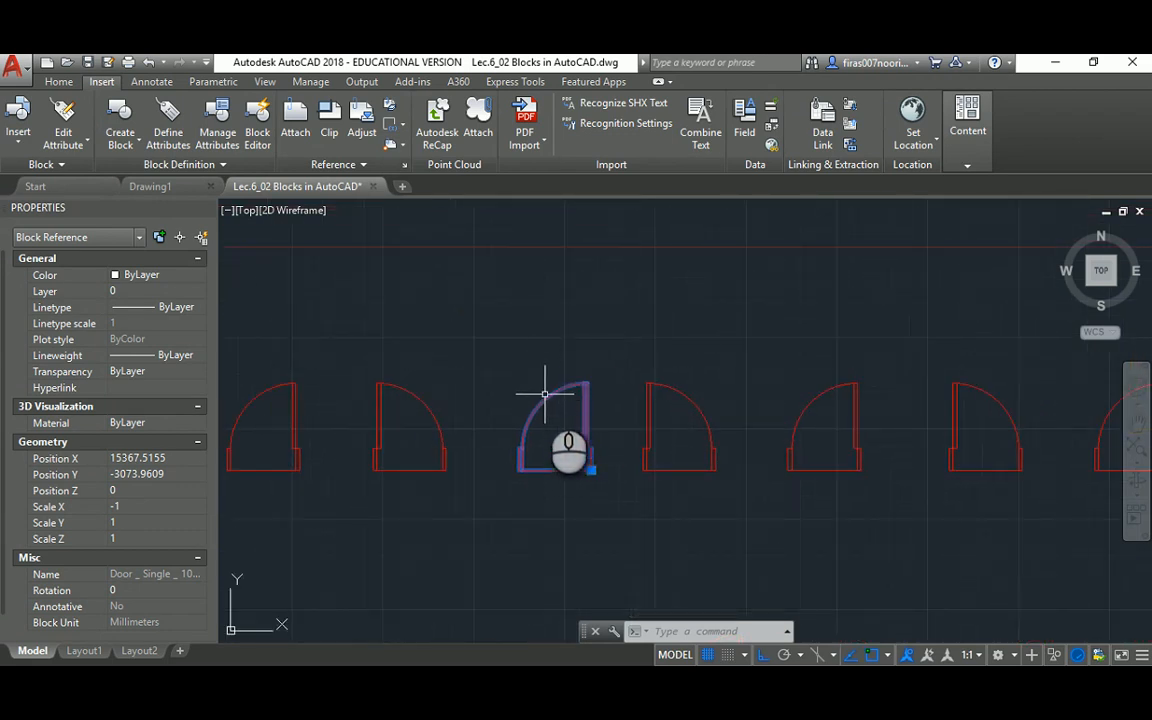
scroll(545, 393, down, 3)
key(Escape)
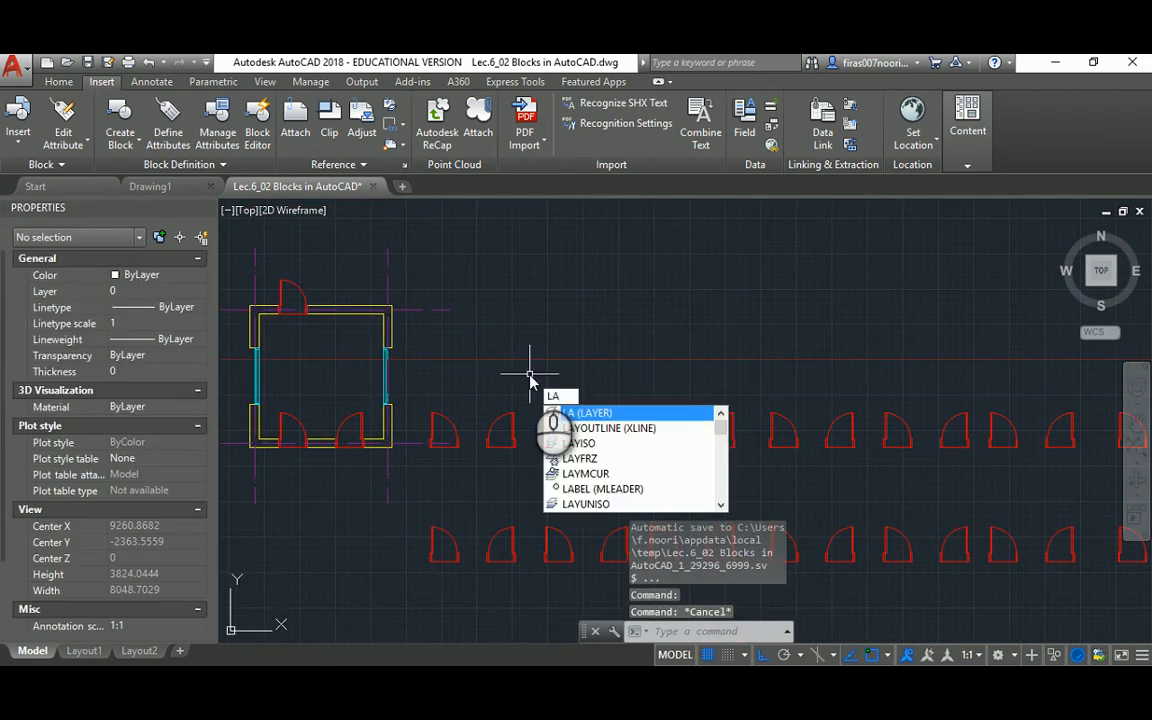
Turn the Doors layer off and back on to test its effect on the door blocks
key(Return)
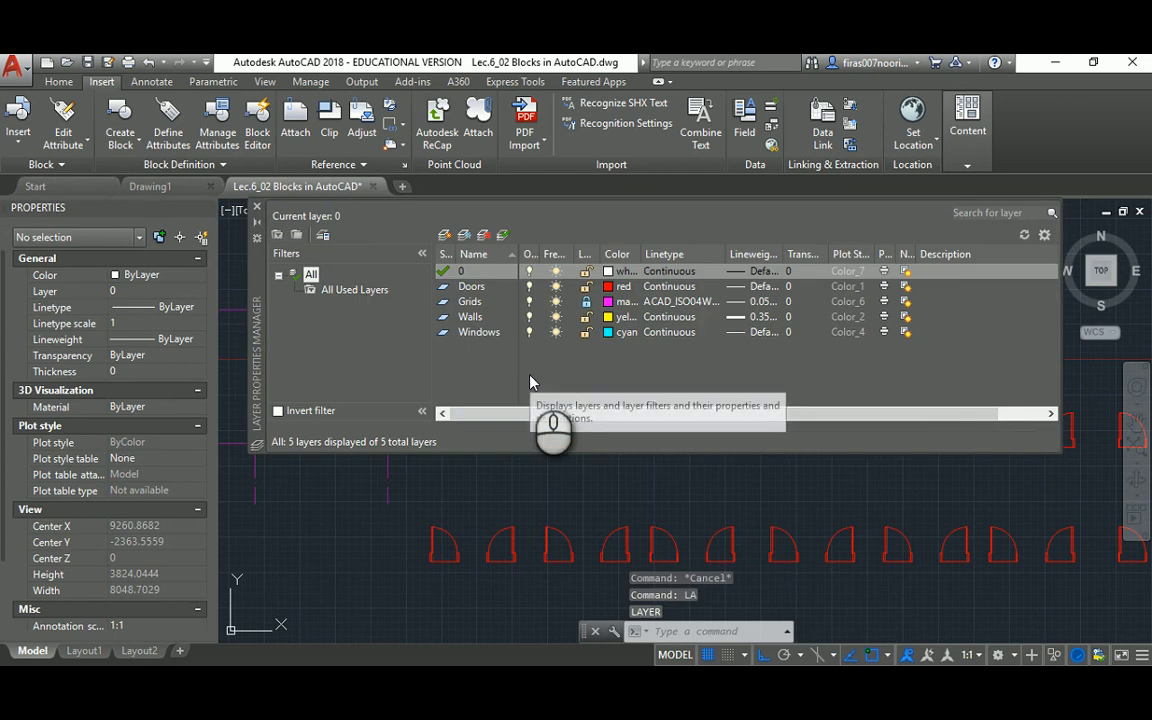
click(530, 288)
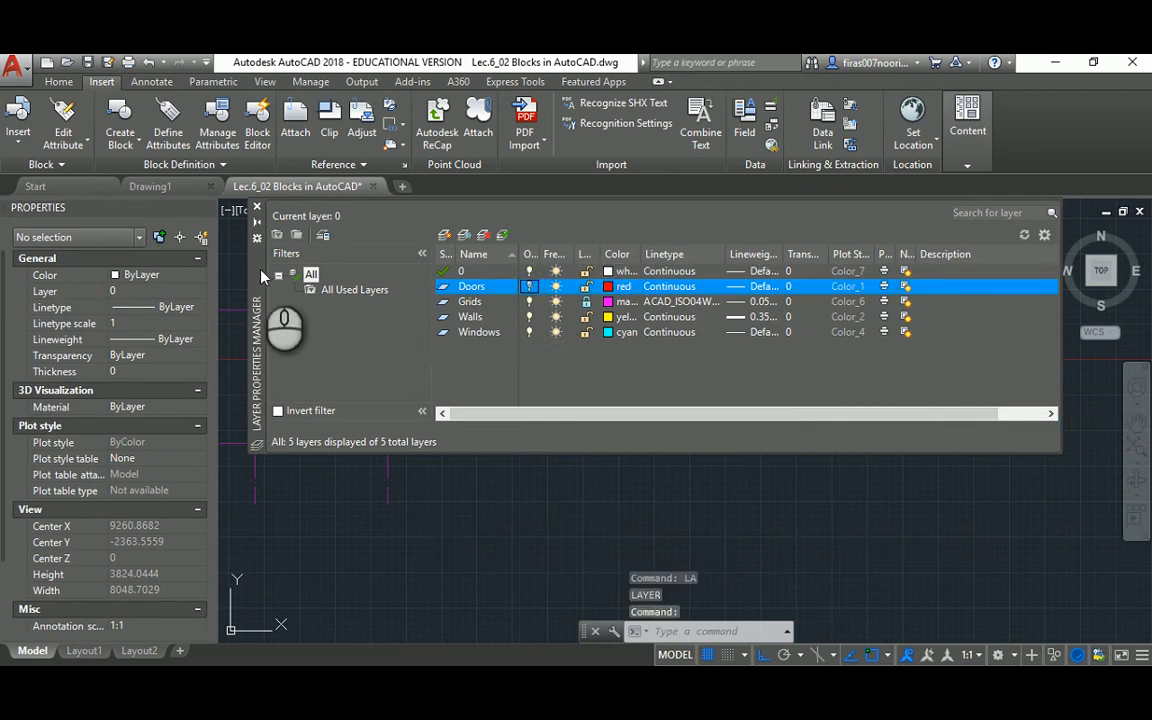
drag(262, 276, 286, 311)
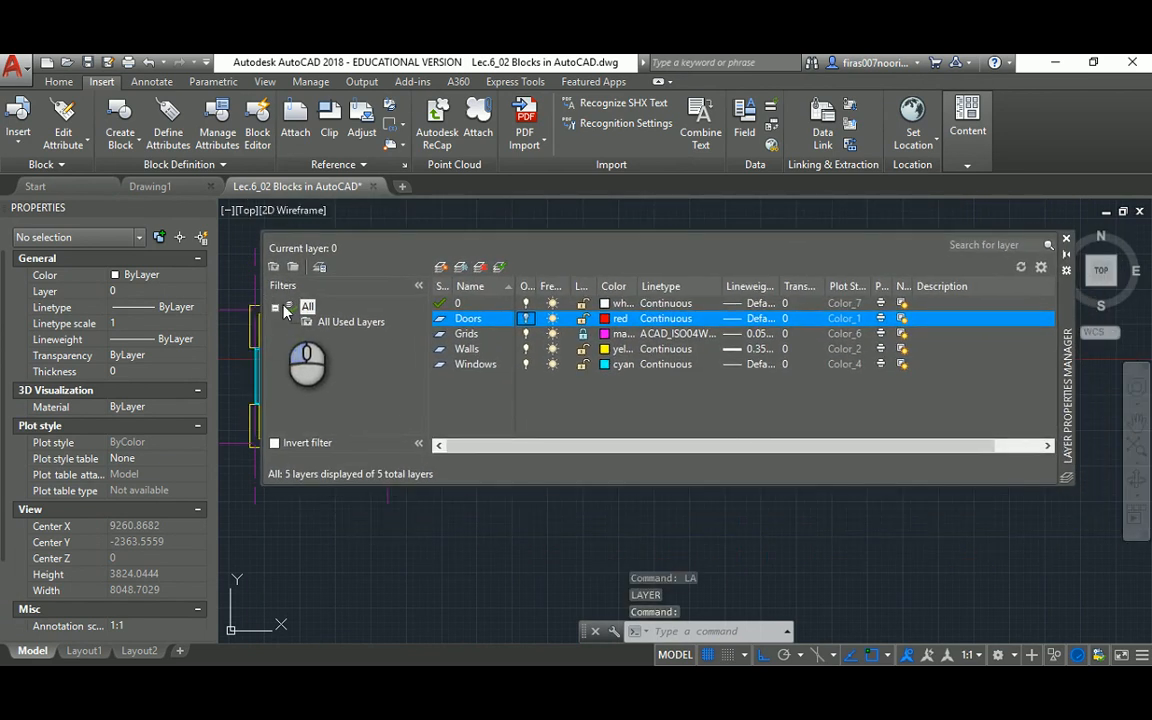
click(527, 318)
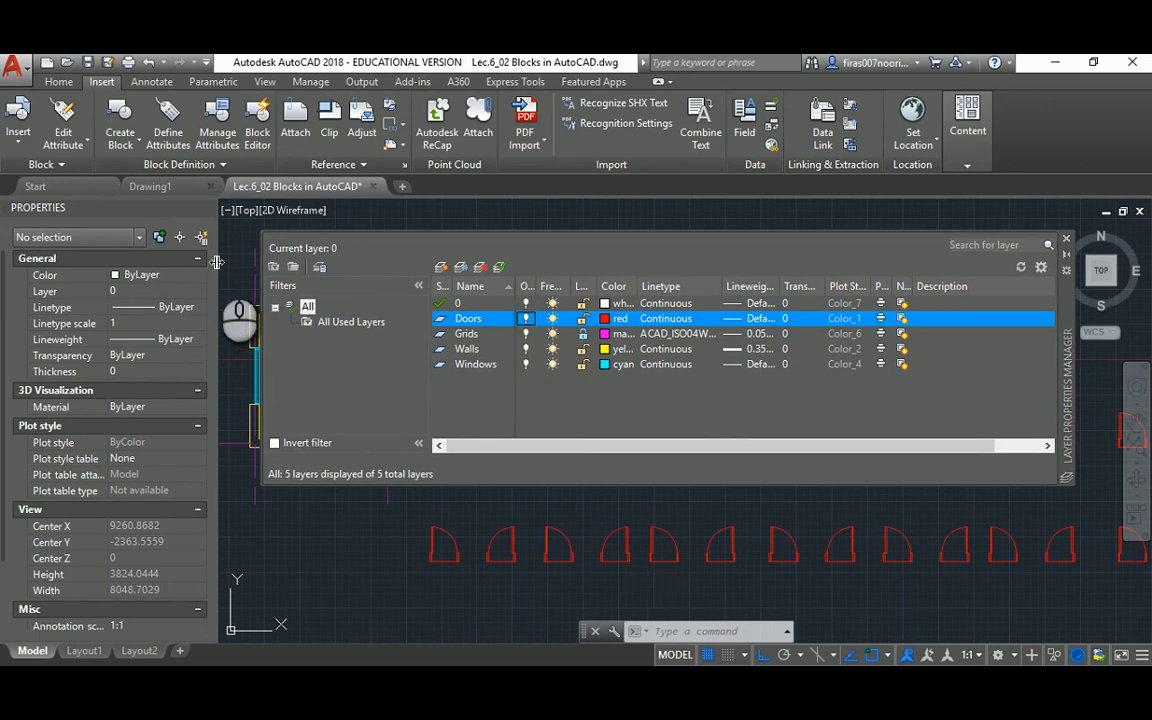
Delete the second door of the middle row and all door copies beyond the second column in the three rows
click(493, 549)
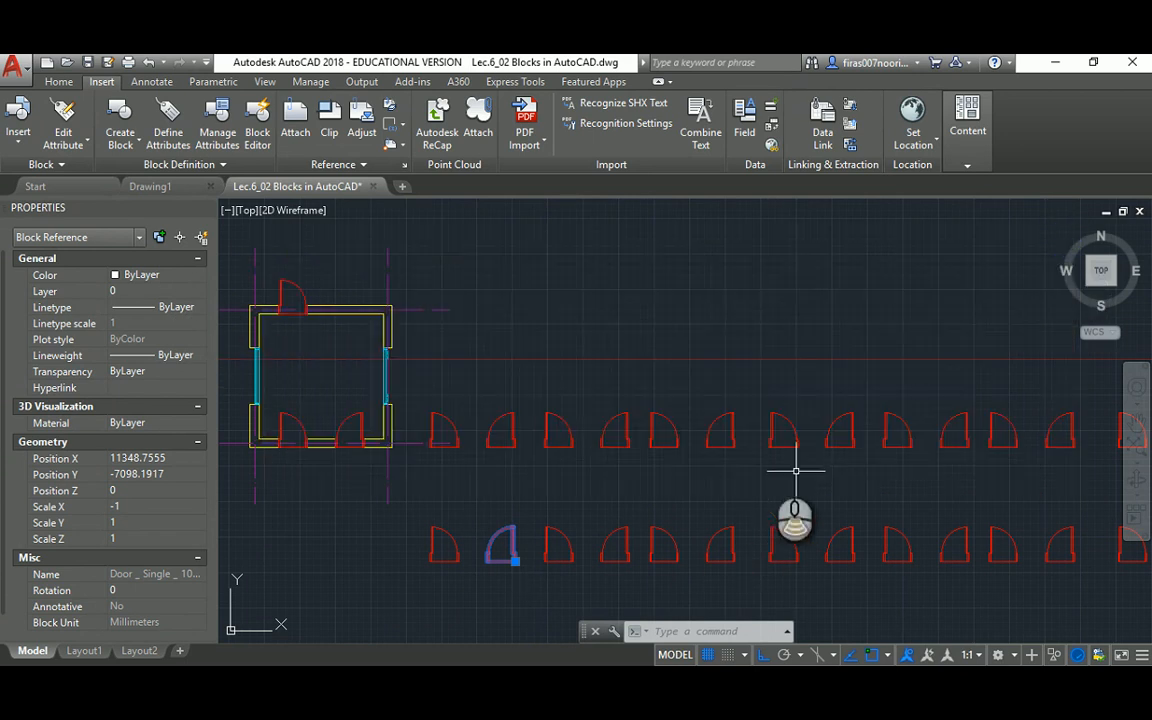
scroll(670, 410, down, 5)
click(874, 314)
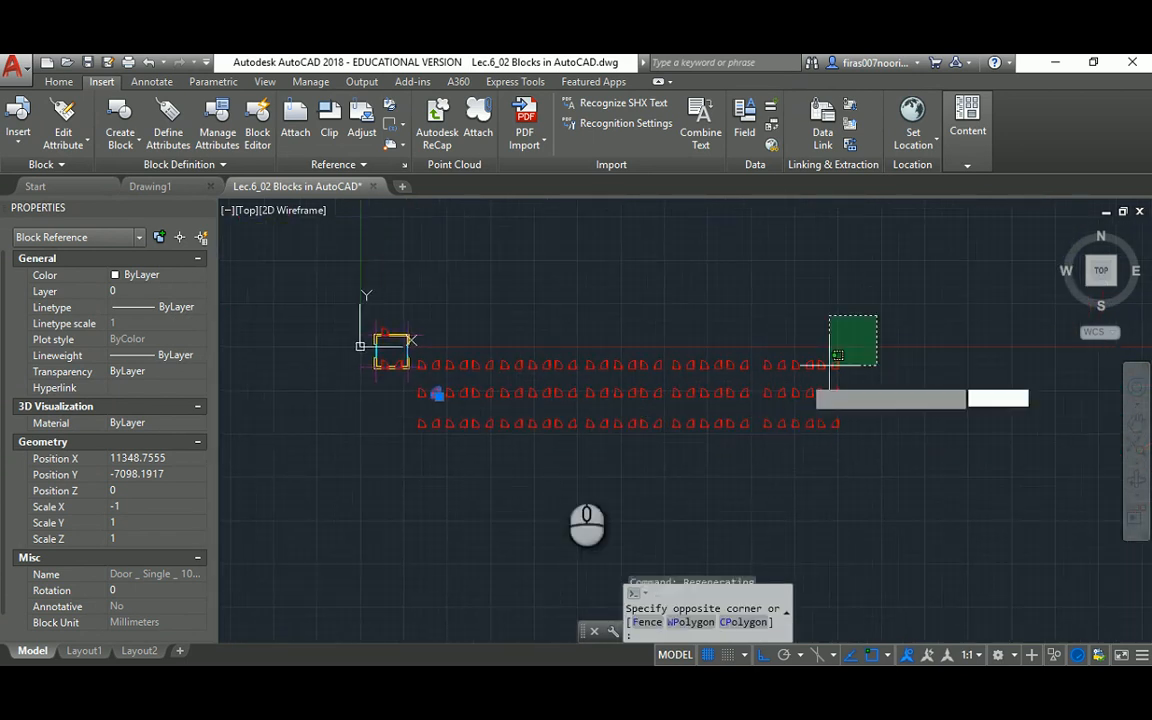
click(443, 475)
key(Delete)
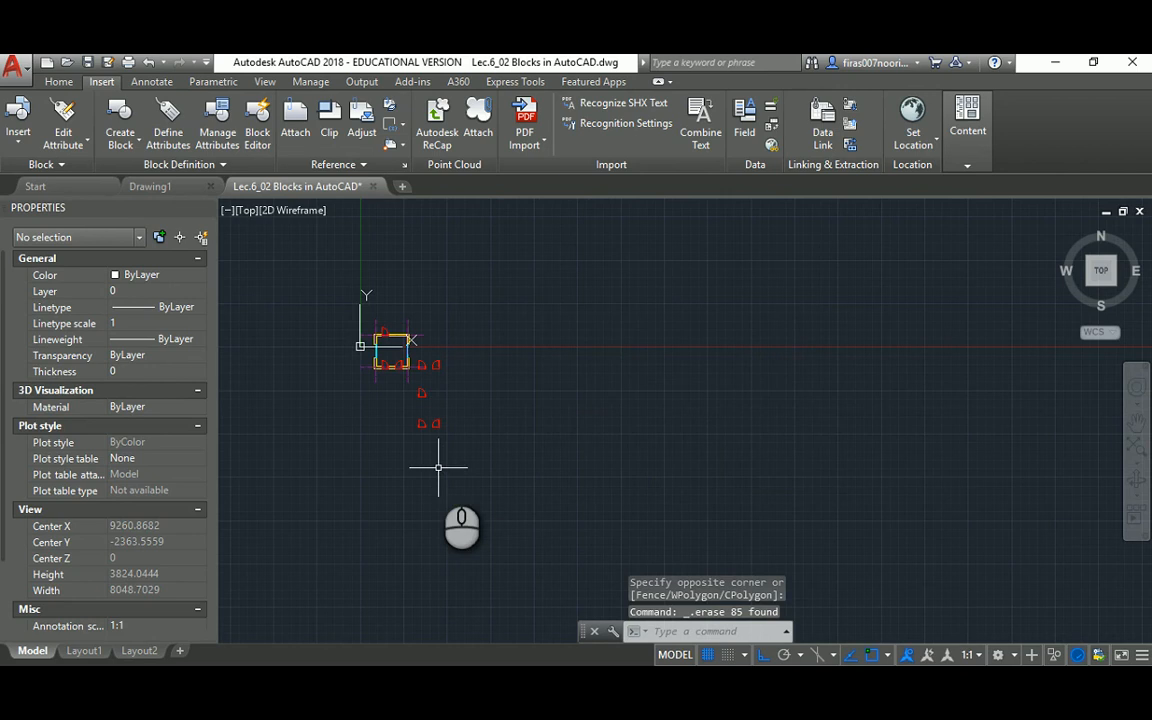
scroll(437, 463, up, 5)
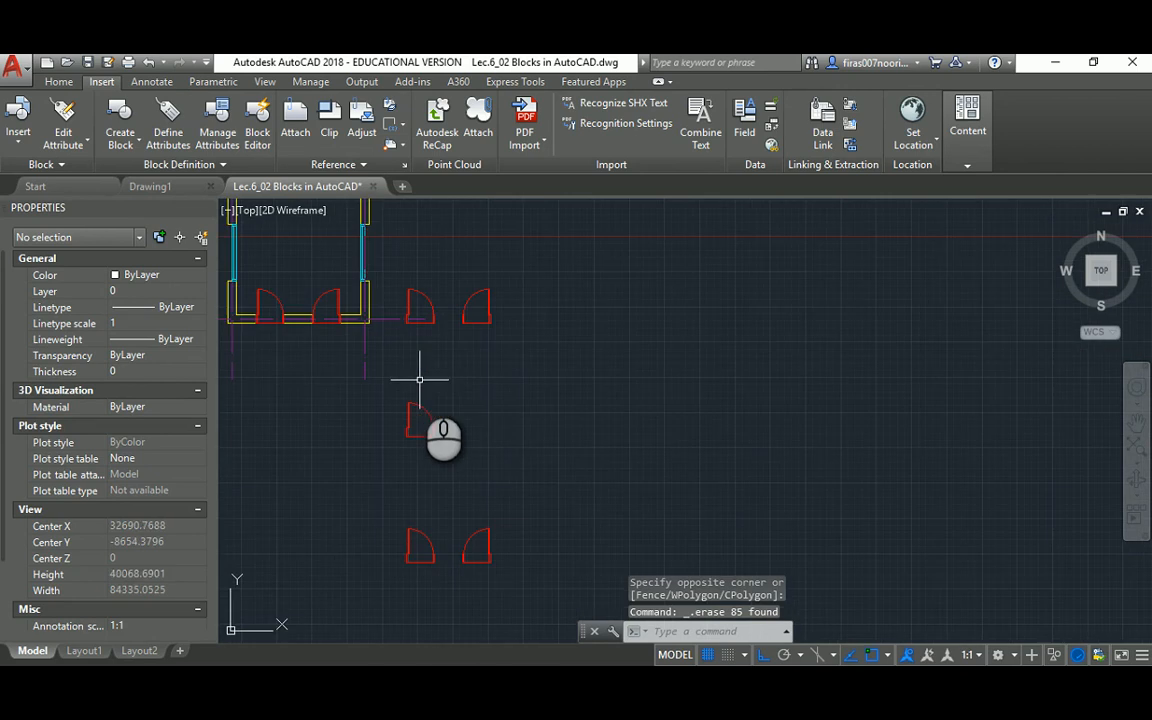
double_click(471, 294)
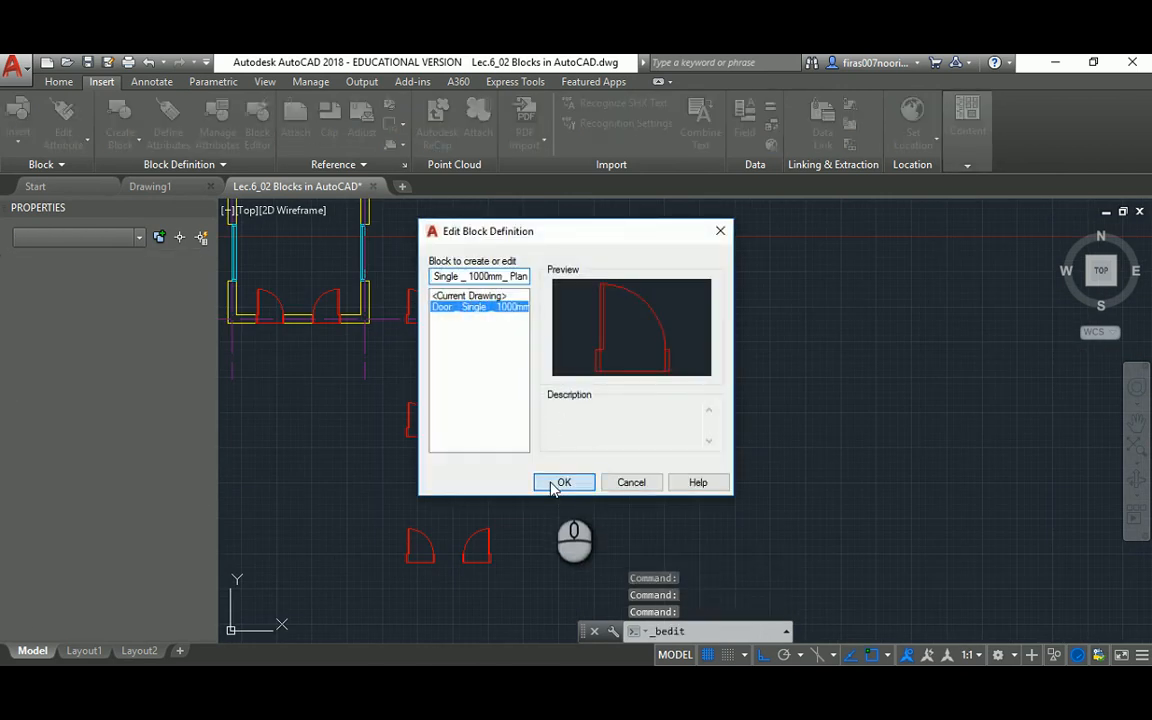
click(551, 483)
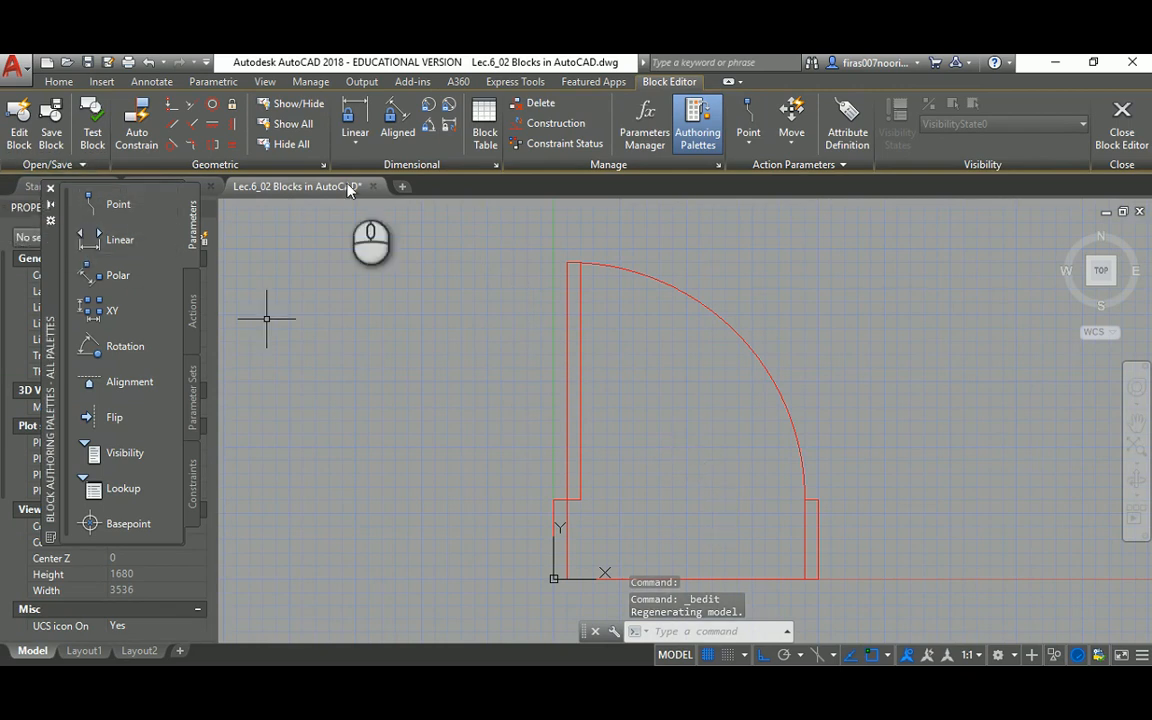
click(1122, 150)
Check the layer of the door block in the room's upper wall
middle_drag(460, 330, 697, 385)
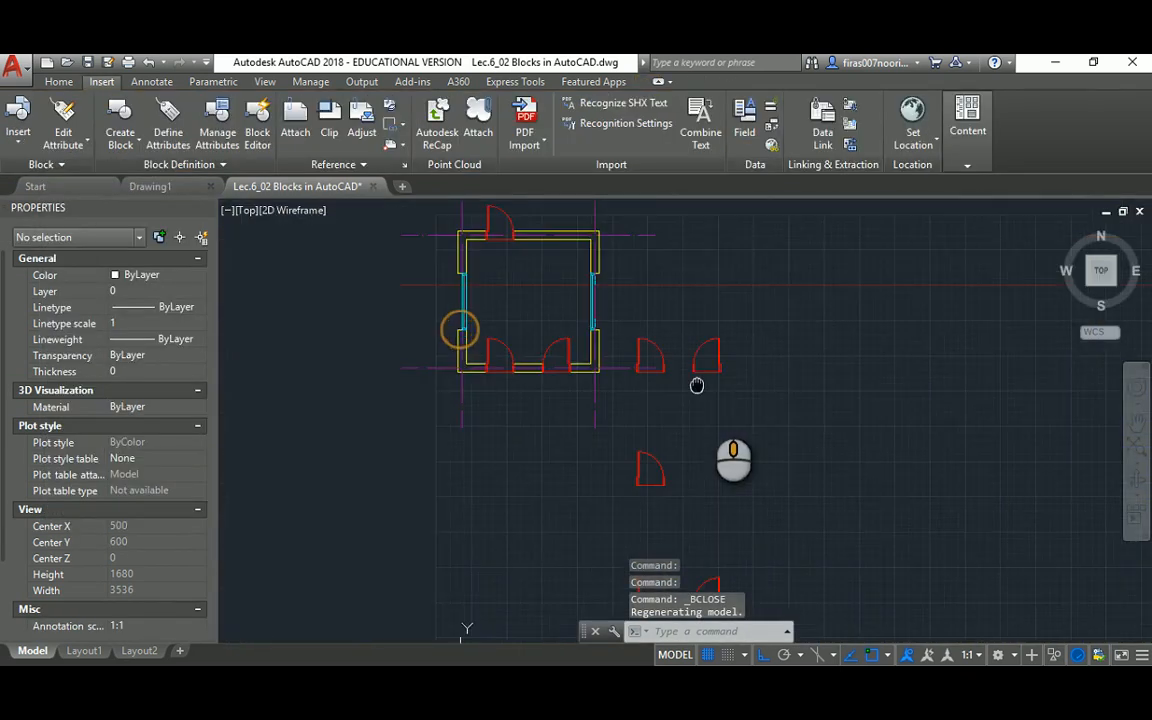
scroll(501, 292, up, 5)
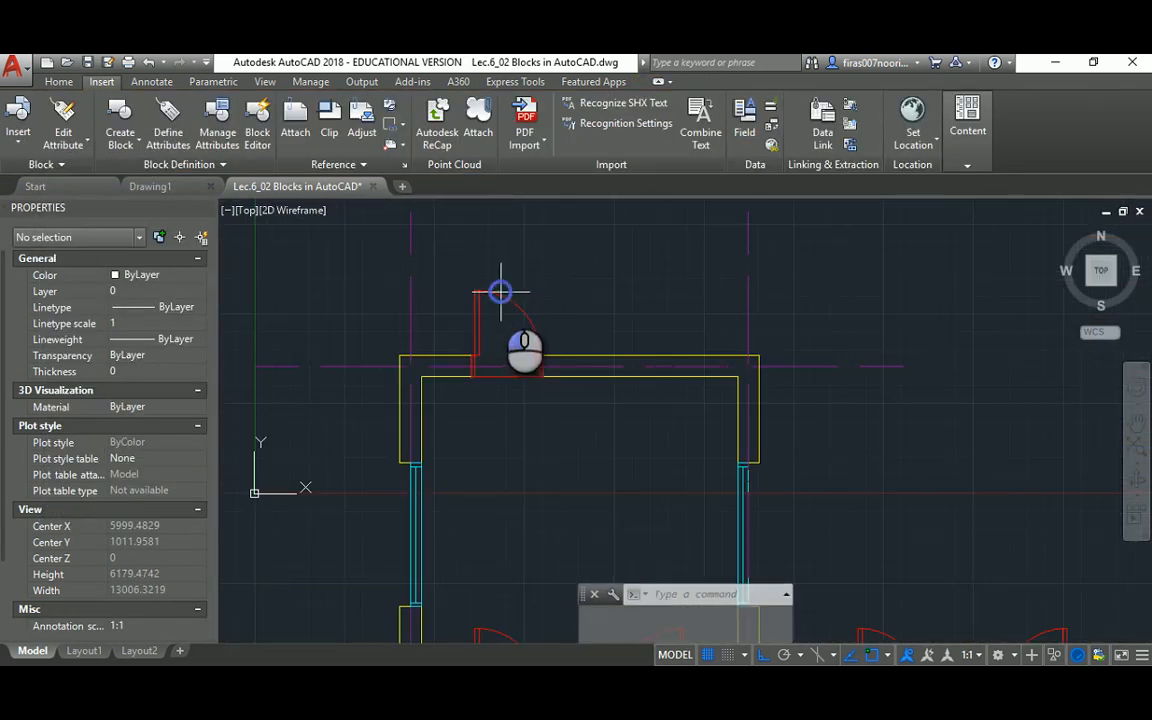
click(501, 292)
click(495, 302)
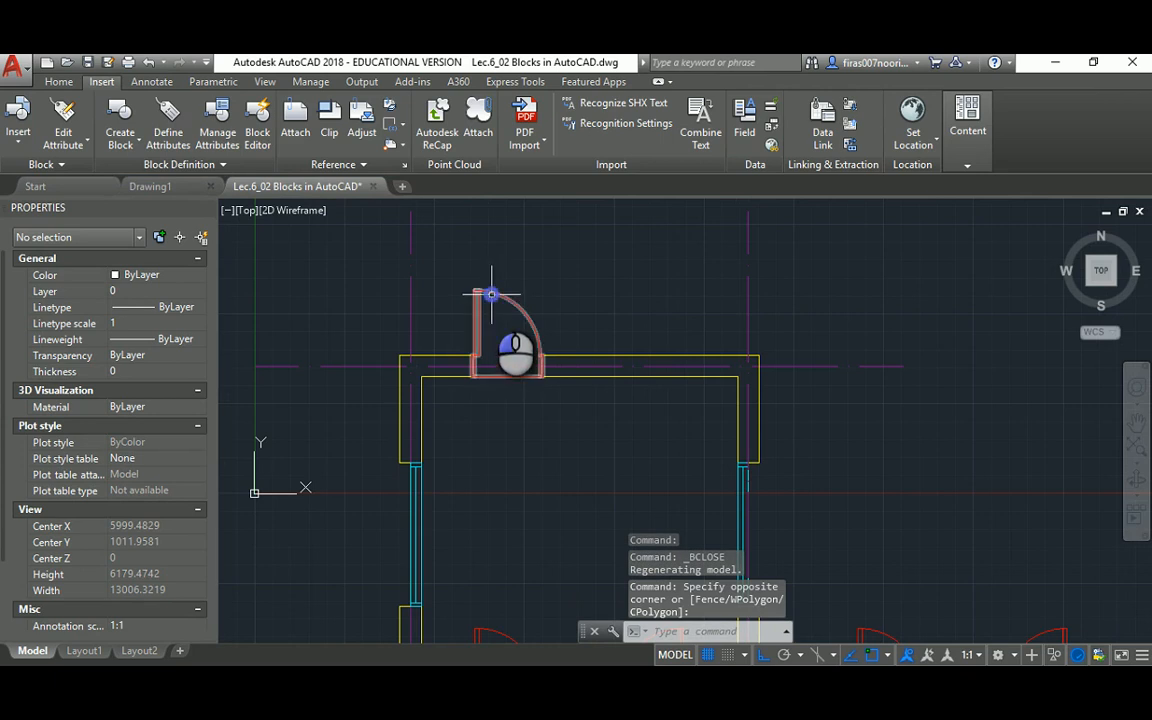
click(491, 294)
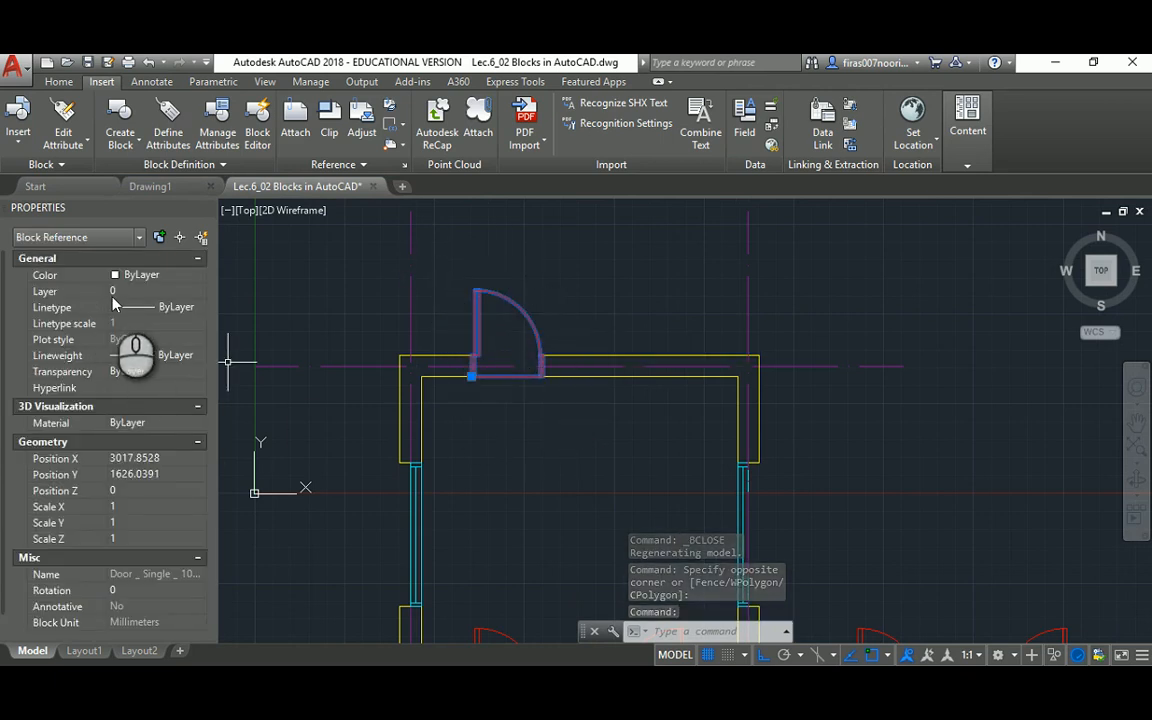
Open the door block's definition from the upper-wall door and check the swing arc's layer
double_click(511, 301)
click(548, 478)
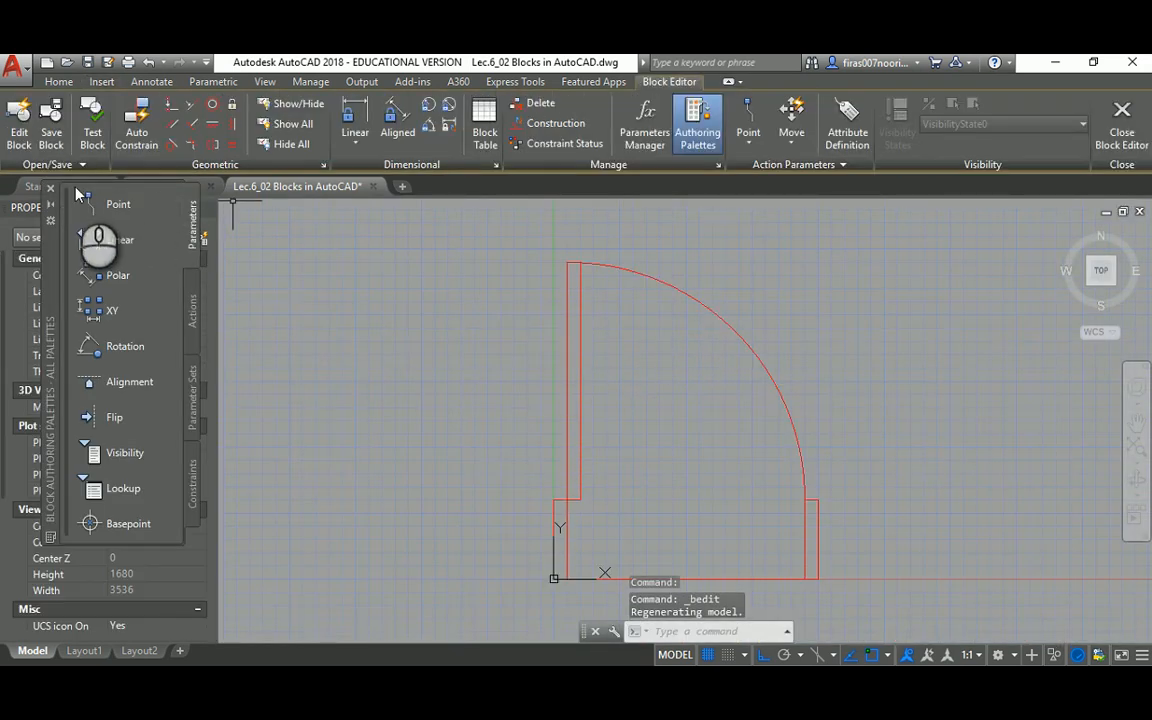
click(57, 190)
click(694, 298)
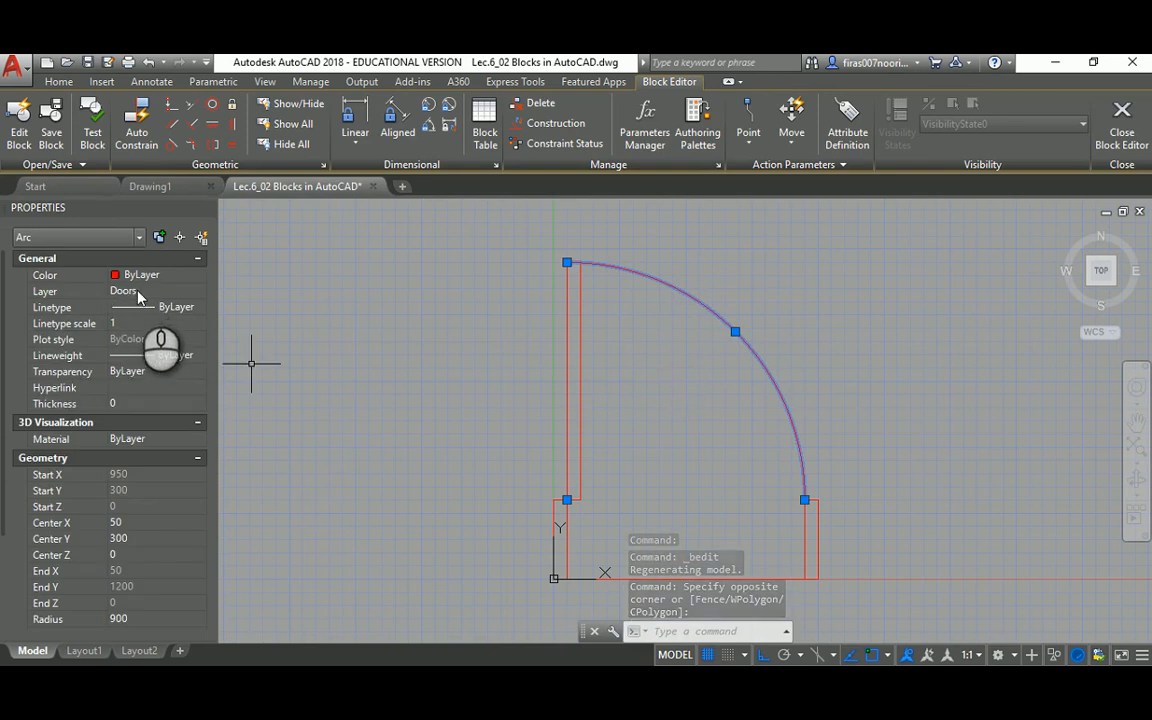
Move all the lines and the arc of the door block's definition to layer 0
scroll(380, 330, down, 4)
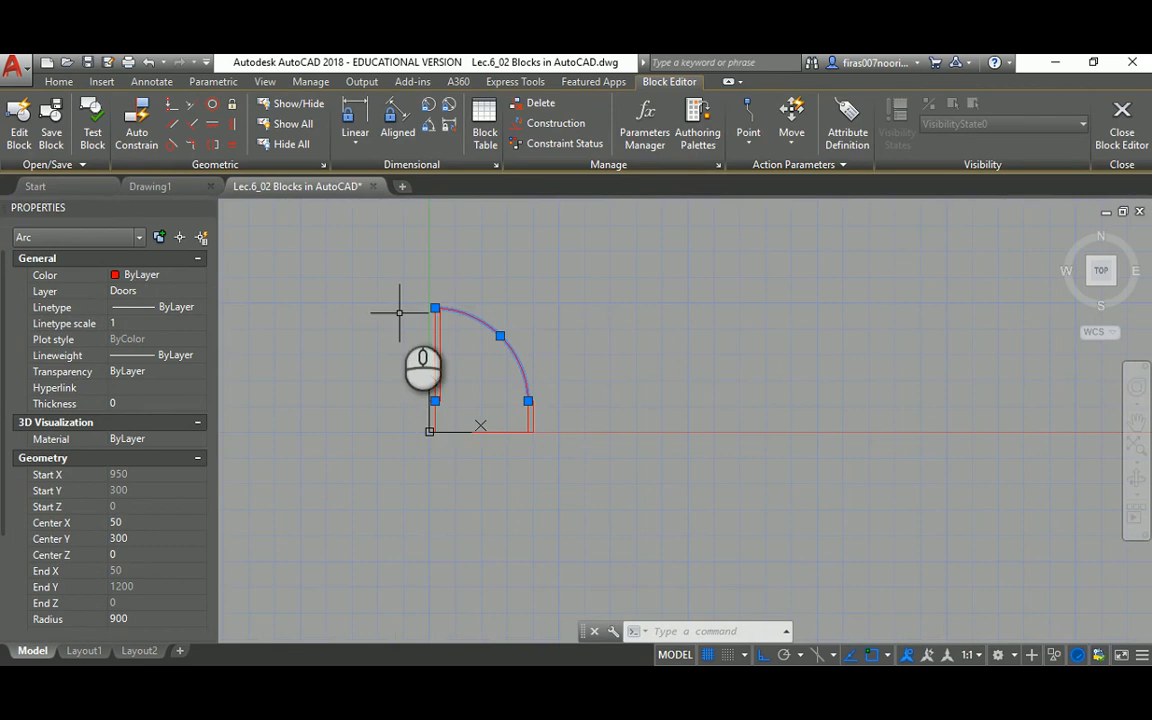
click(374, 273)
click(587, 468)
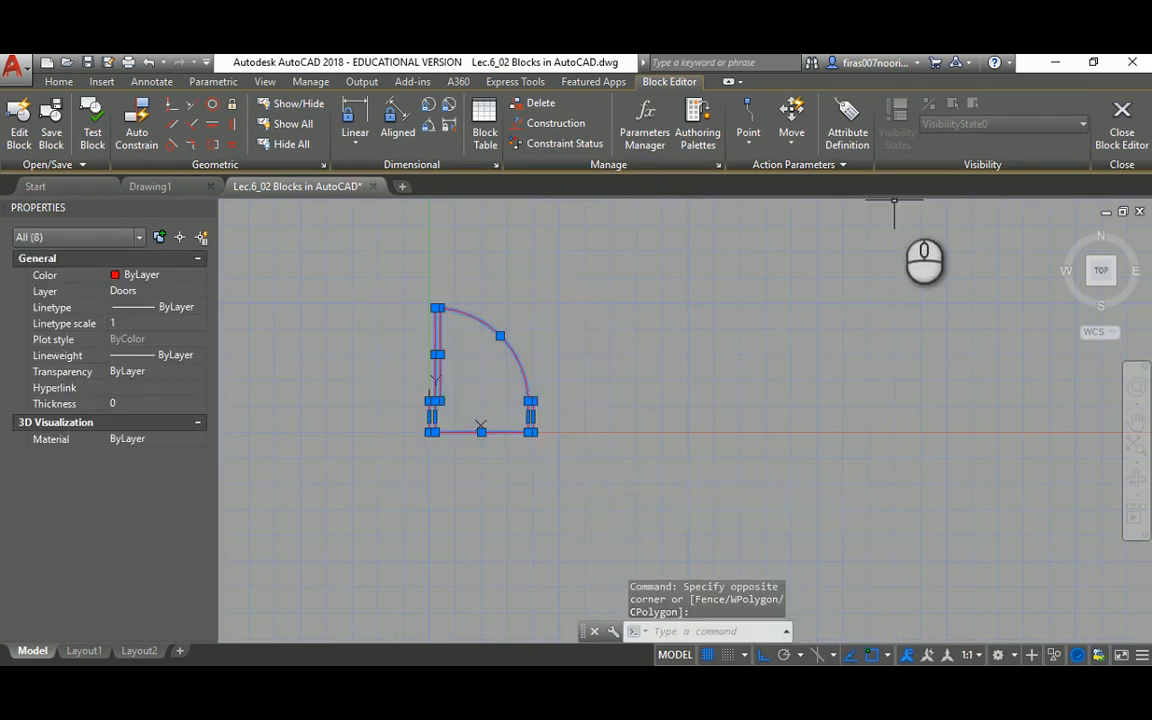
click(140, 292)
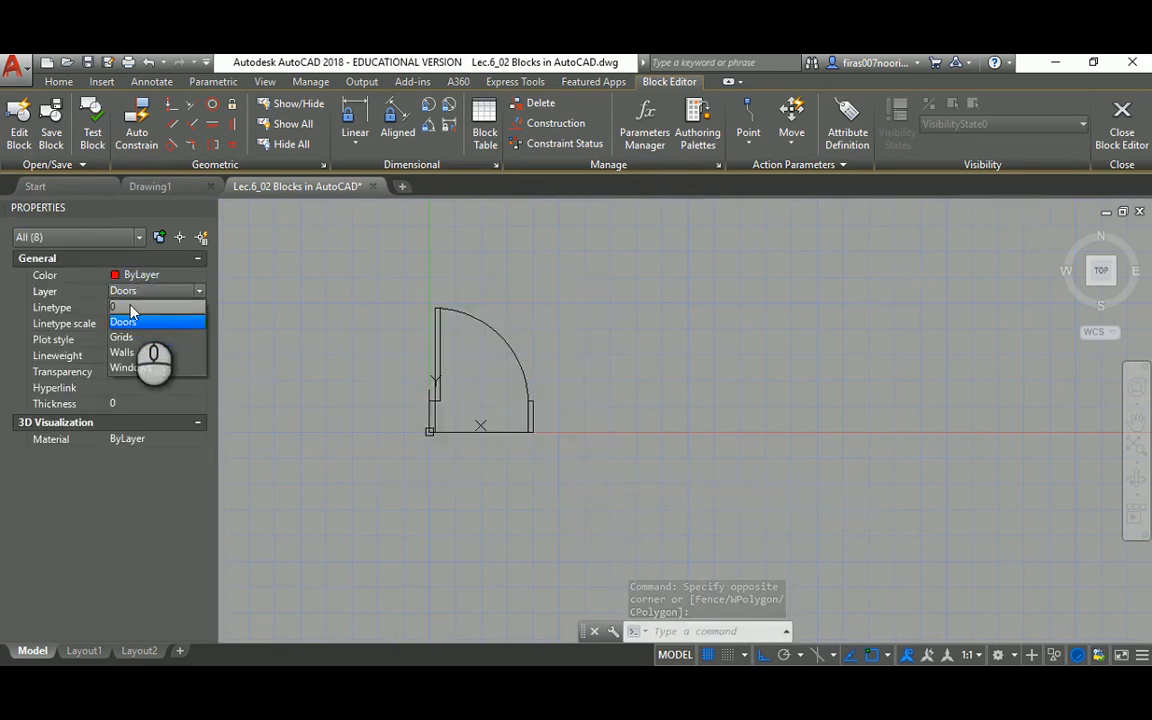
click(130, 308)
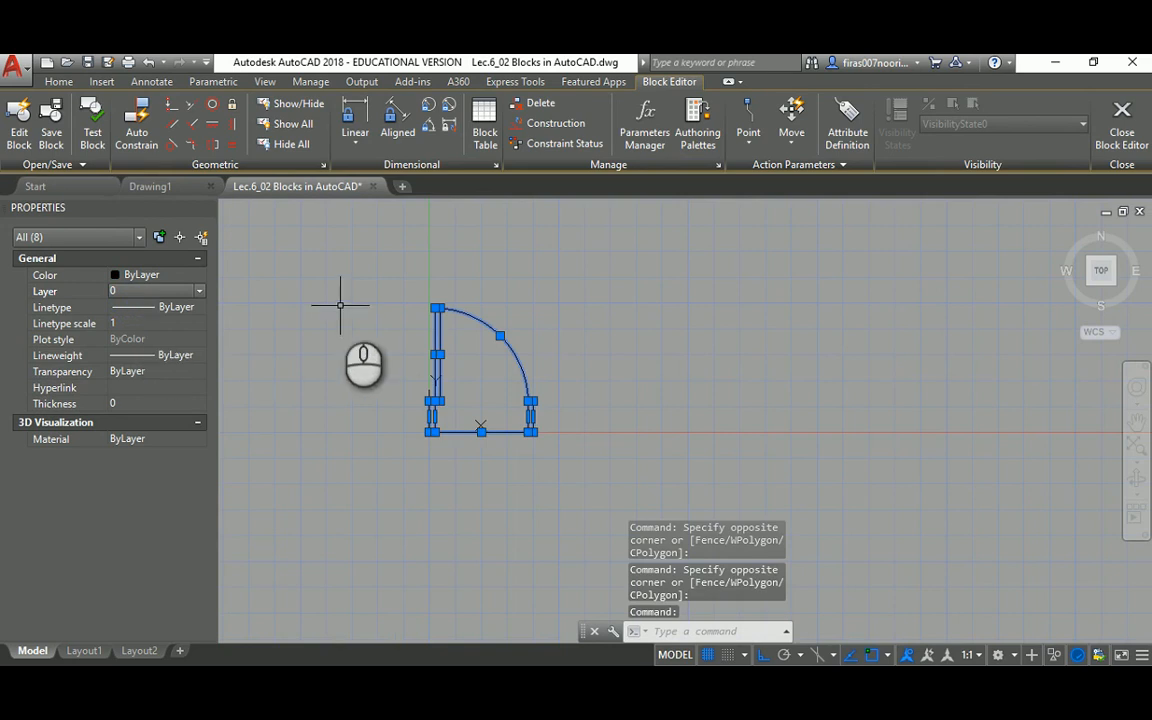
key(Escape)
key(Escape)
Close the Block Editor, saving the changes to "Door _ Single _ 1000mm_ Plan"
scroll(490, 395, up, 2)
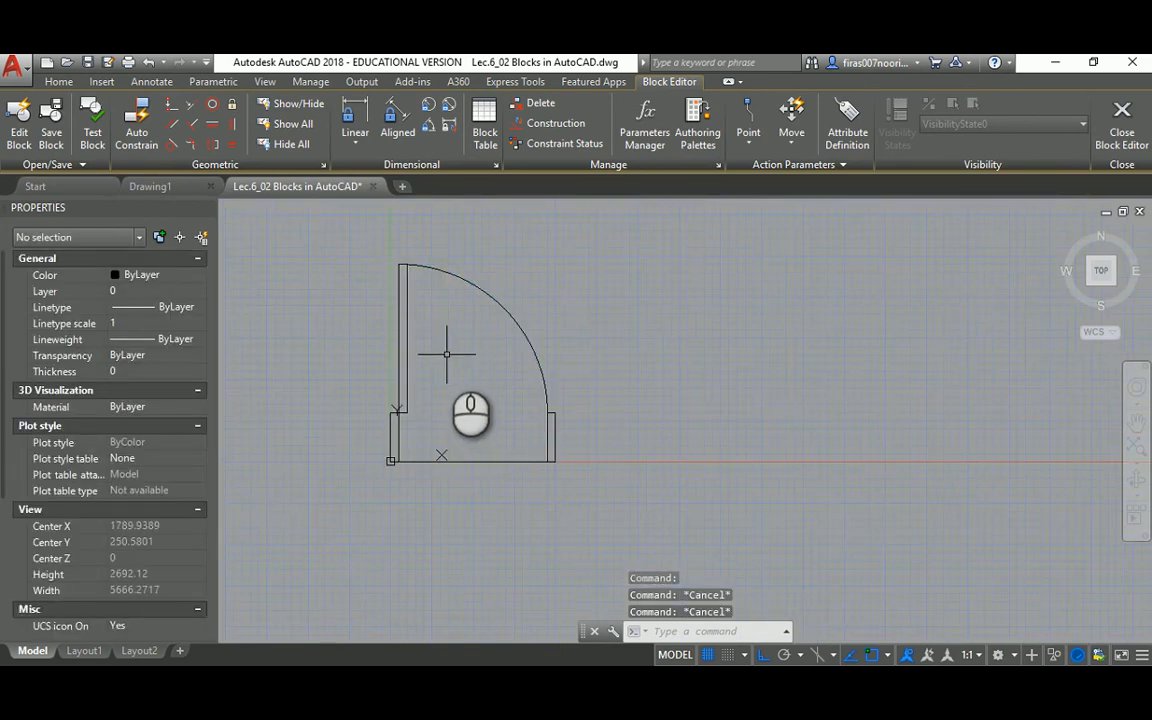
middle_drag(446, 353, 489, 393)
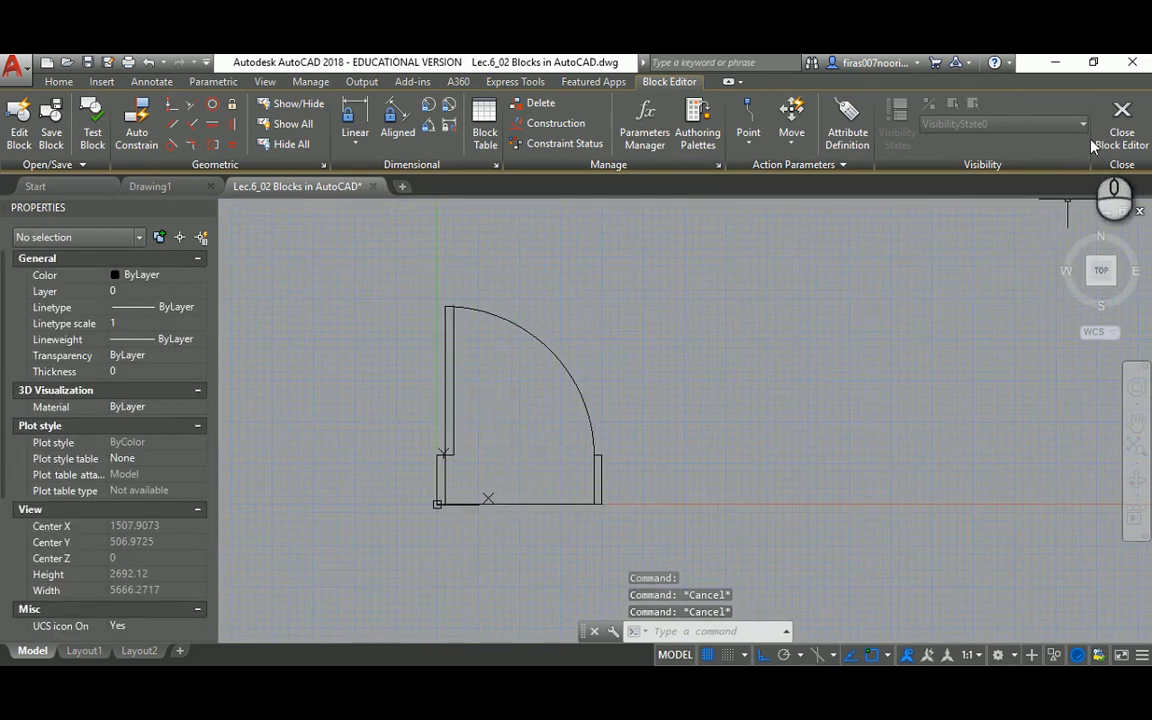
click(1121, 118)
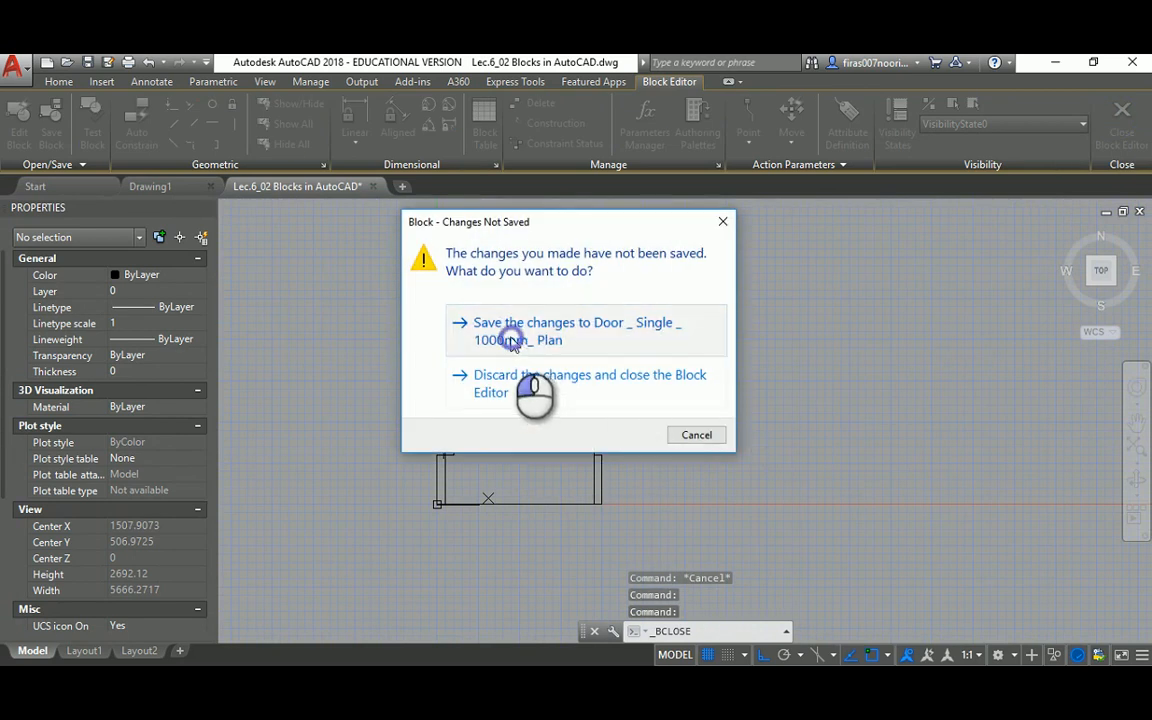
click(512, 343)
scroll(455, 365, down, 3)
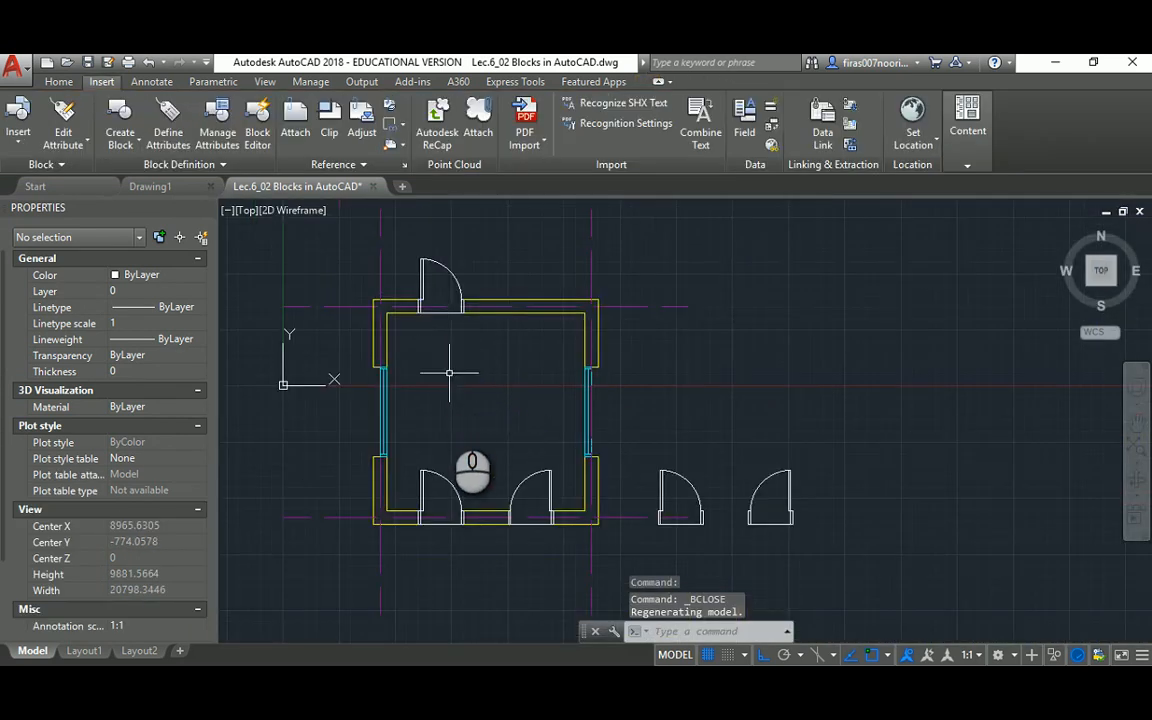
Undo the saved layer 0 change to the door block's definition, back to before the Block Editor was opened
click(436, 476)
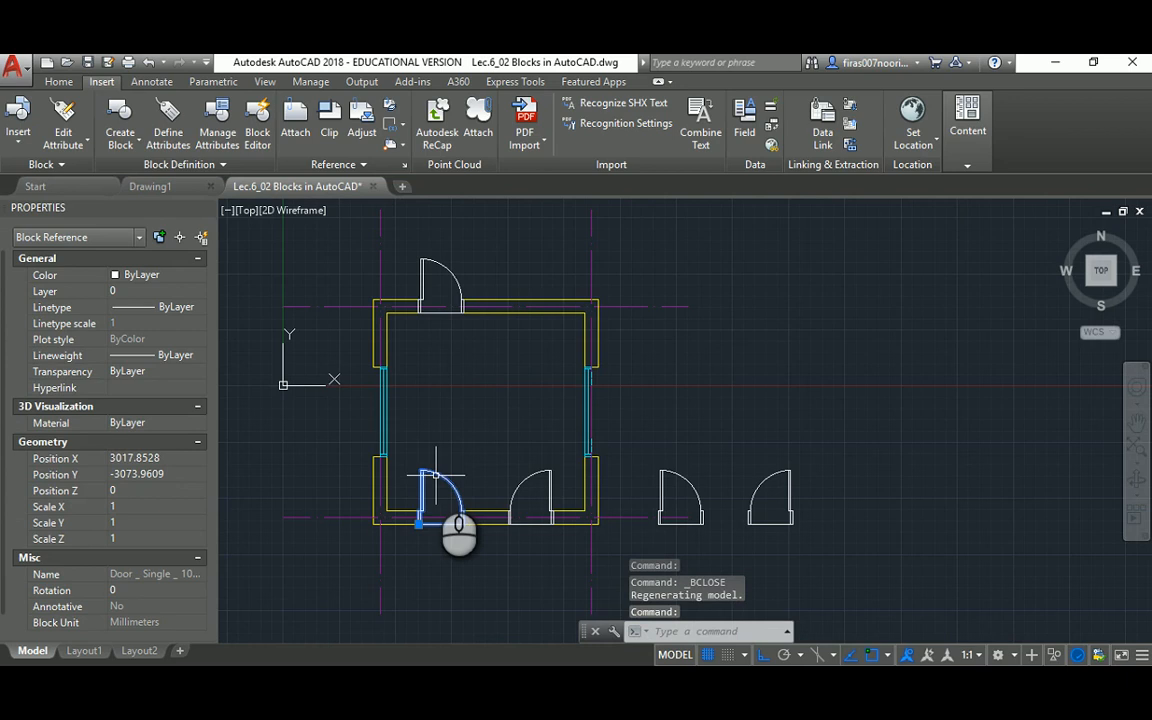
key(ctrl+z)
key(ctrl+z)
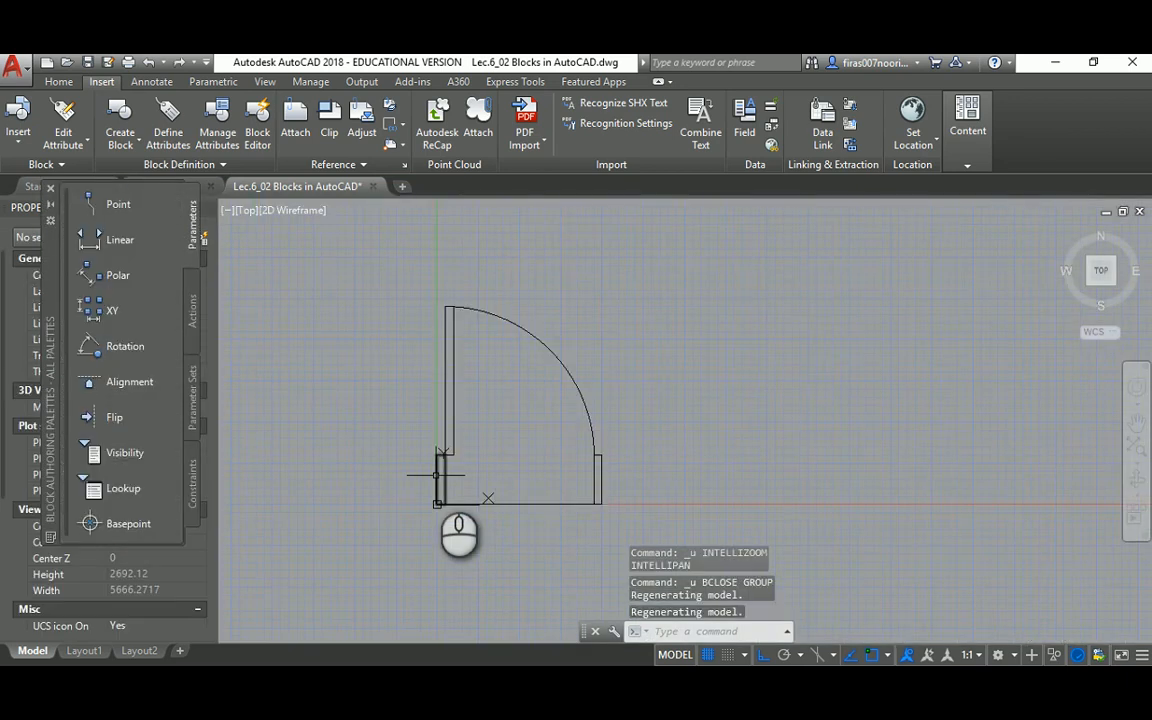
key(ctrl+z)
key(ctrl+z)
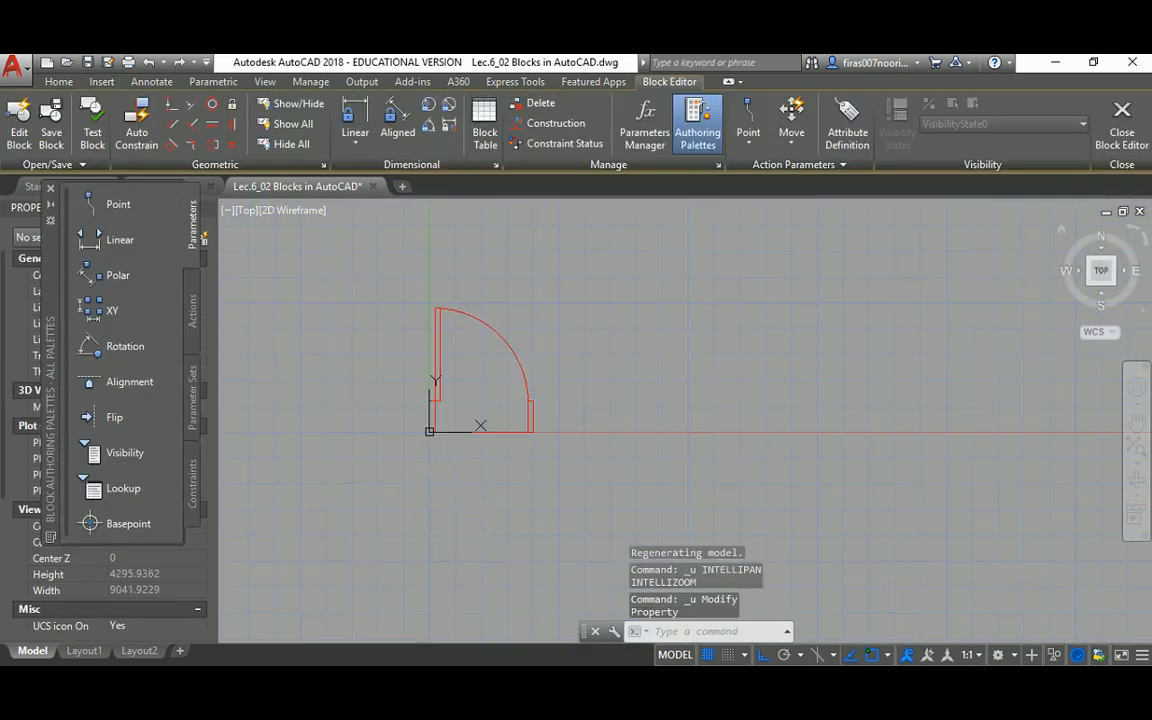
key(ctrl+z)
key(ctrl+z)
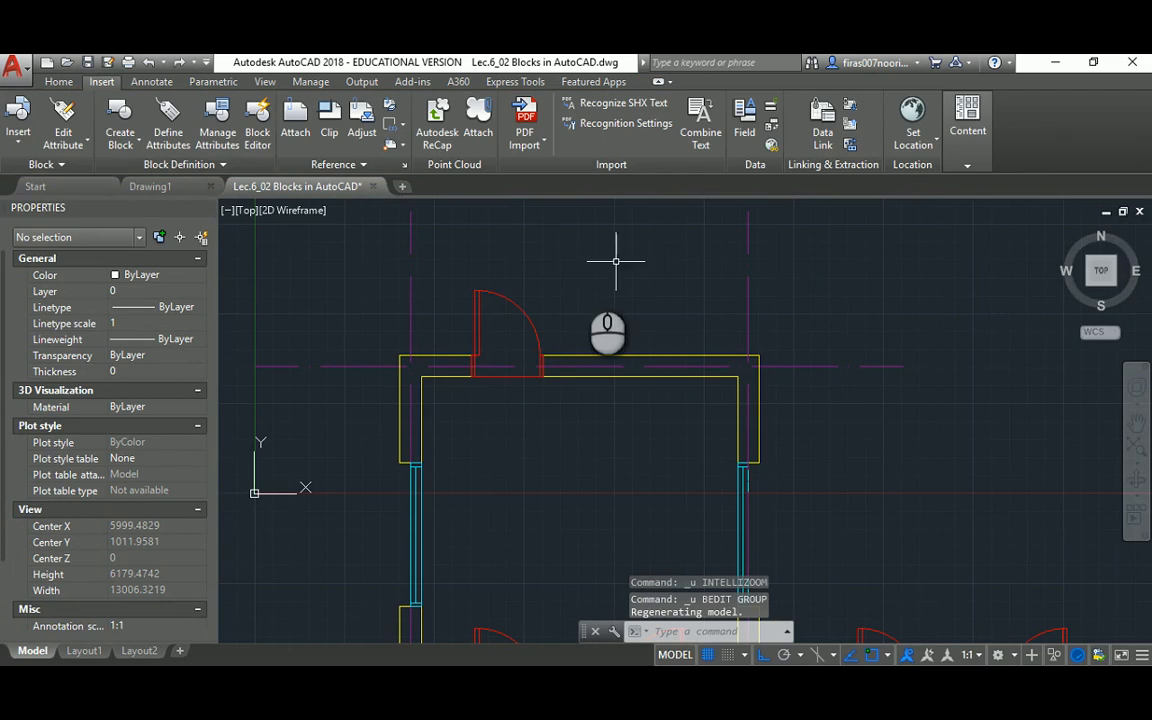
Check the layer of the upper-wall door block and open its definition in the Block Editor
click(477, 300)
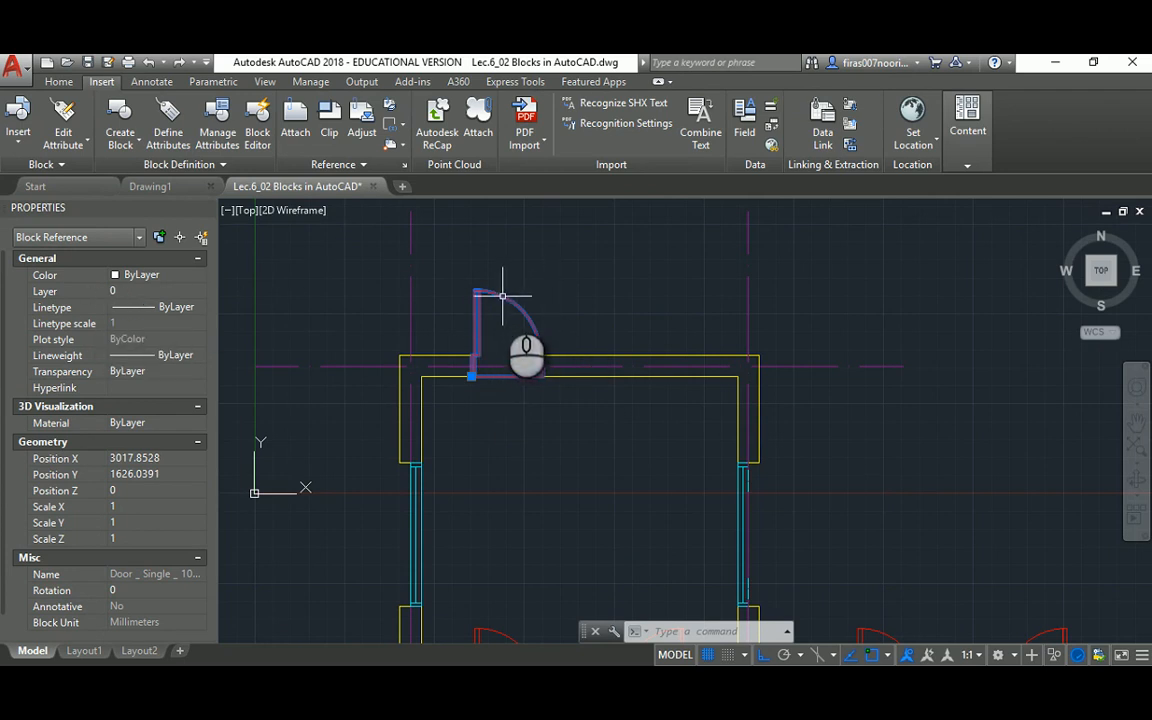
mouse_move(502, 296)
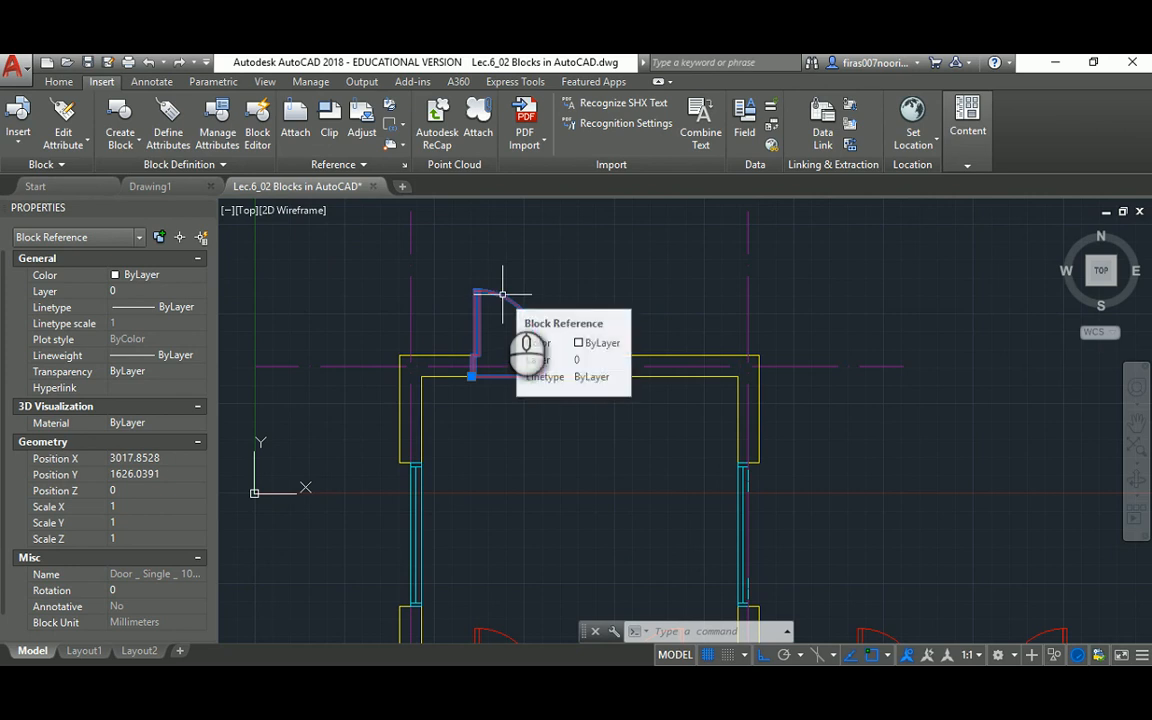
double_click(502, 296)
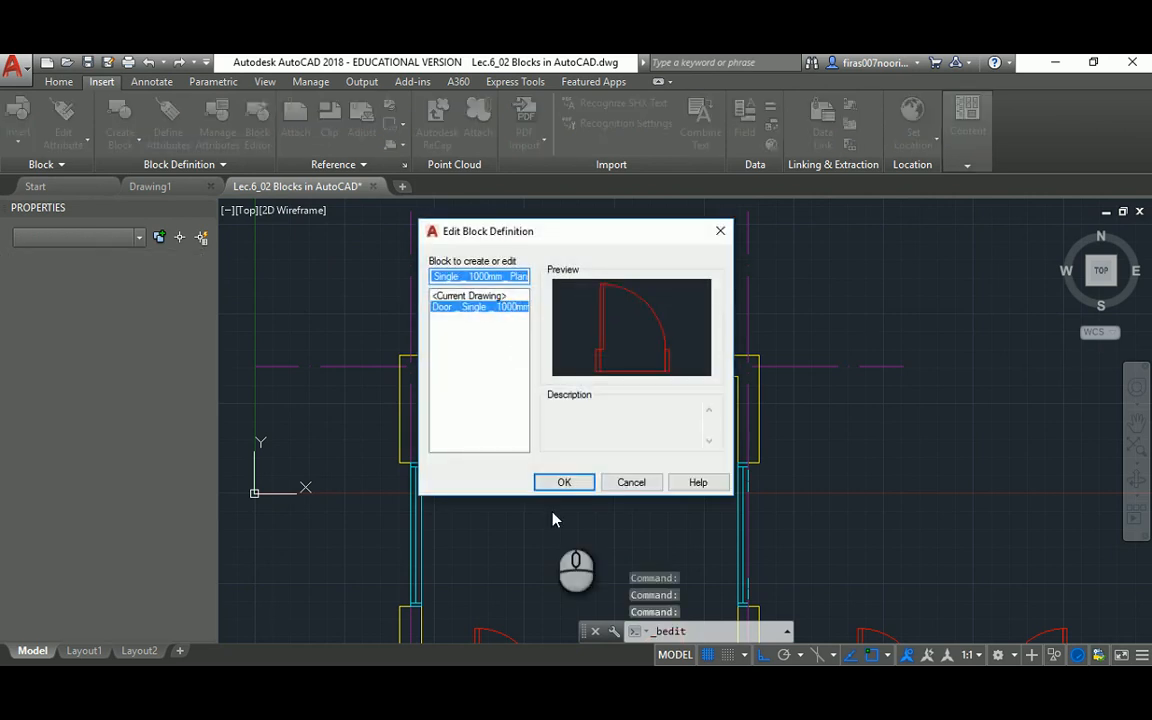
click(556, 483)
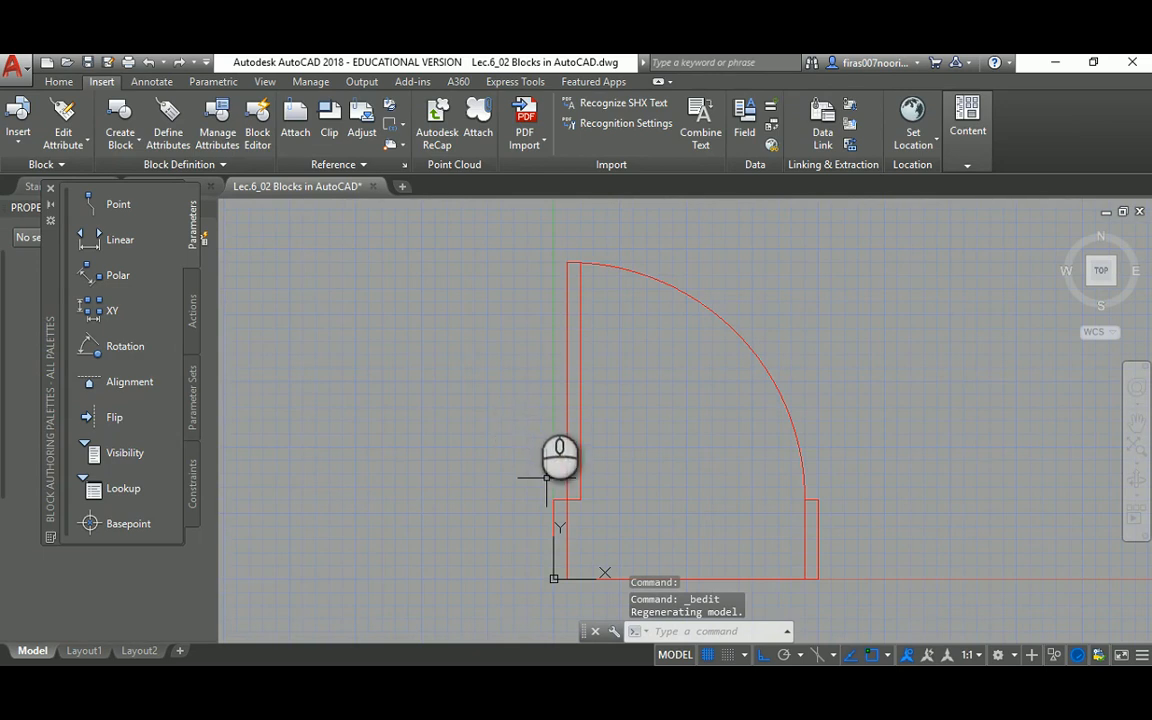
click(50, 187)
Move all geometry of the door block's definition to layer 0 and close the Block Editor, saving to "Door _ Single _ 1000mm_ Plan"
click(462, 283)
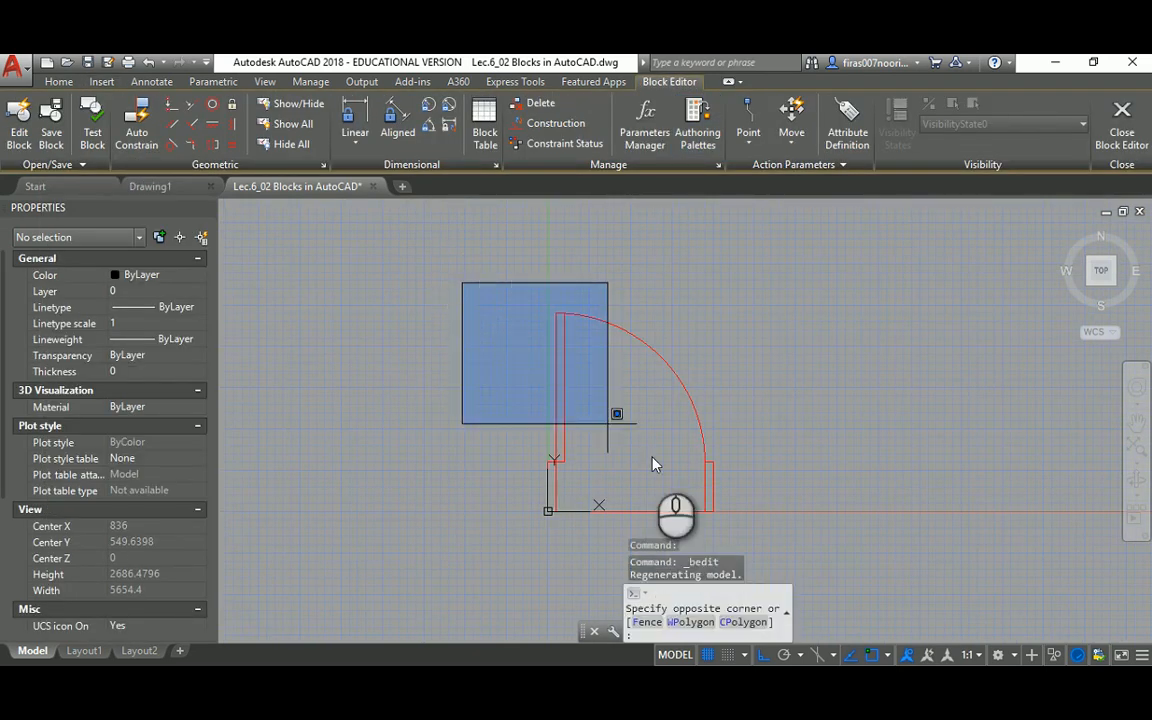
click(801, 538)
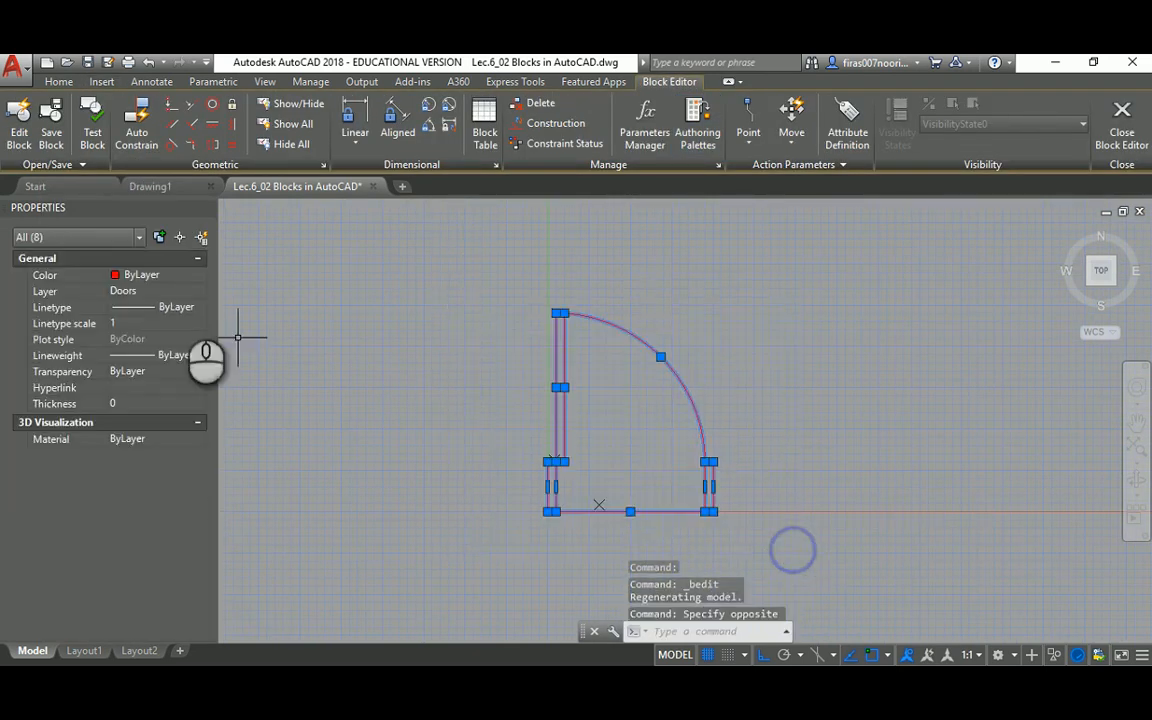
click(143, 291)
click(125, 306)
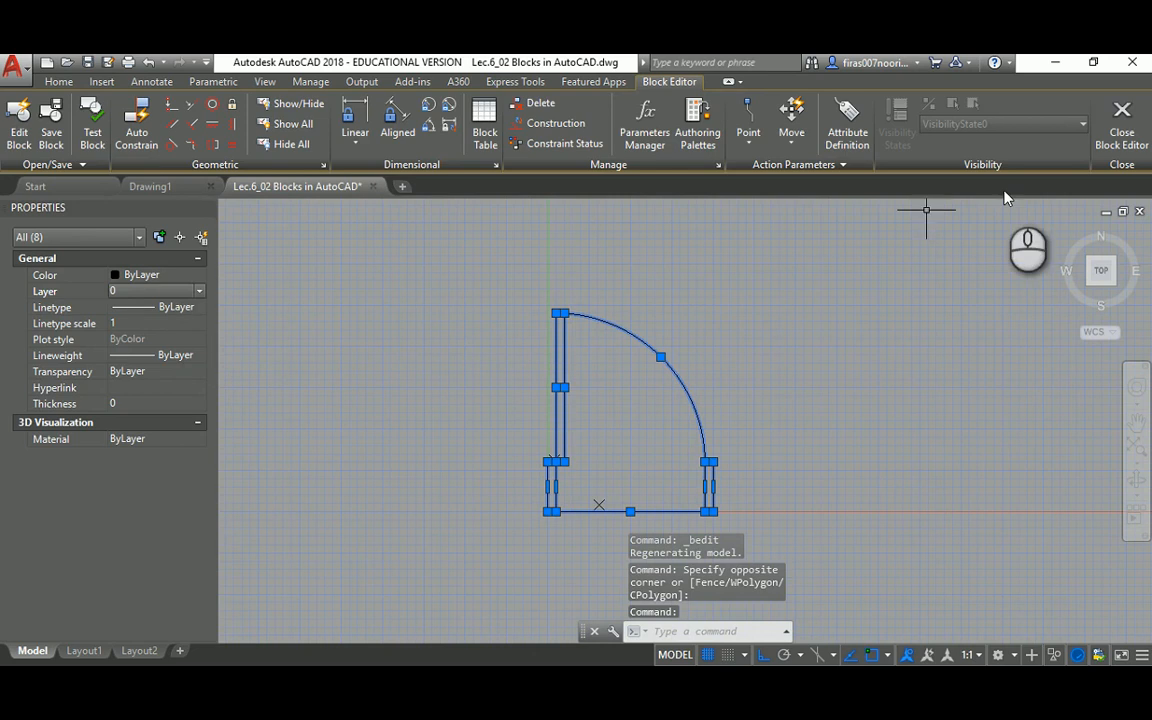
click(1121, 118)
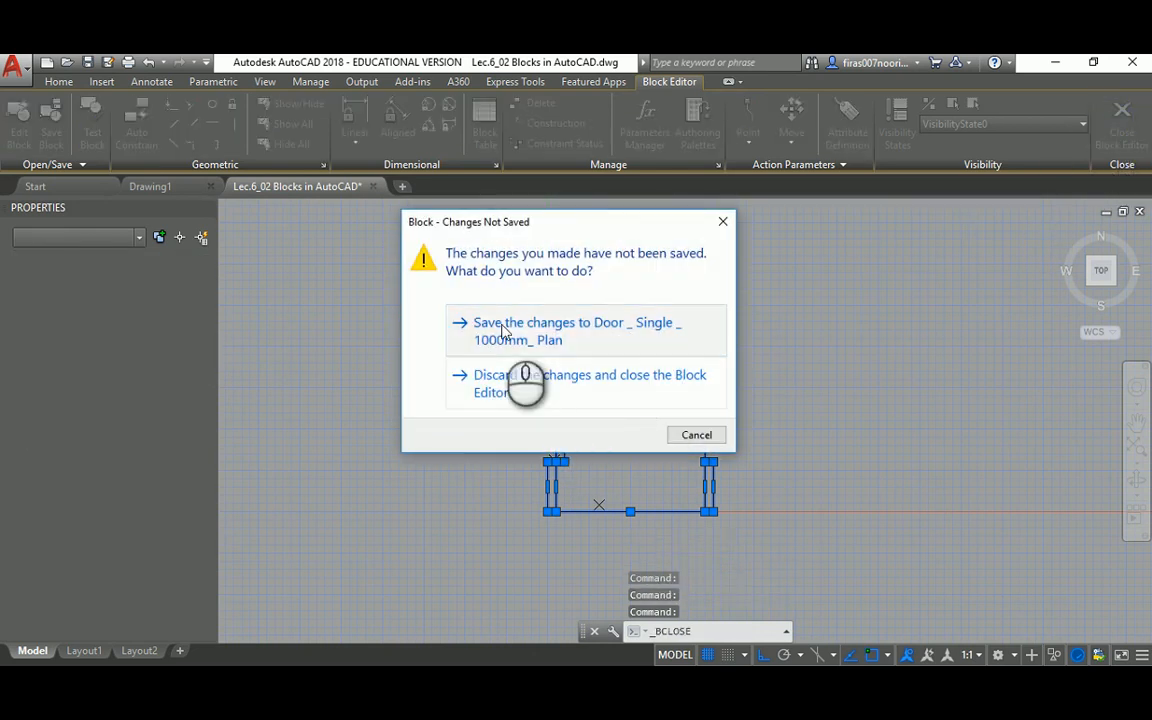
click(505, 332)
Assign the door block in the room's upper wall to the Doors layer
click(510, 300)
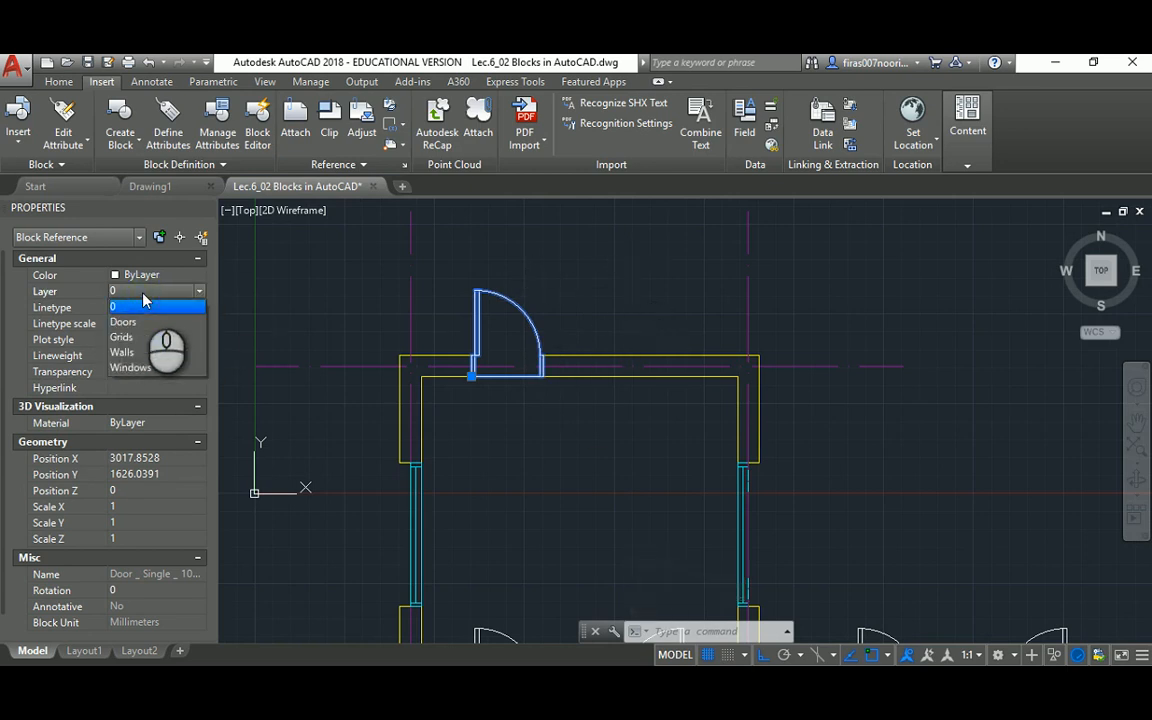
click(133, 322)
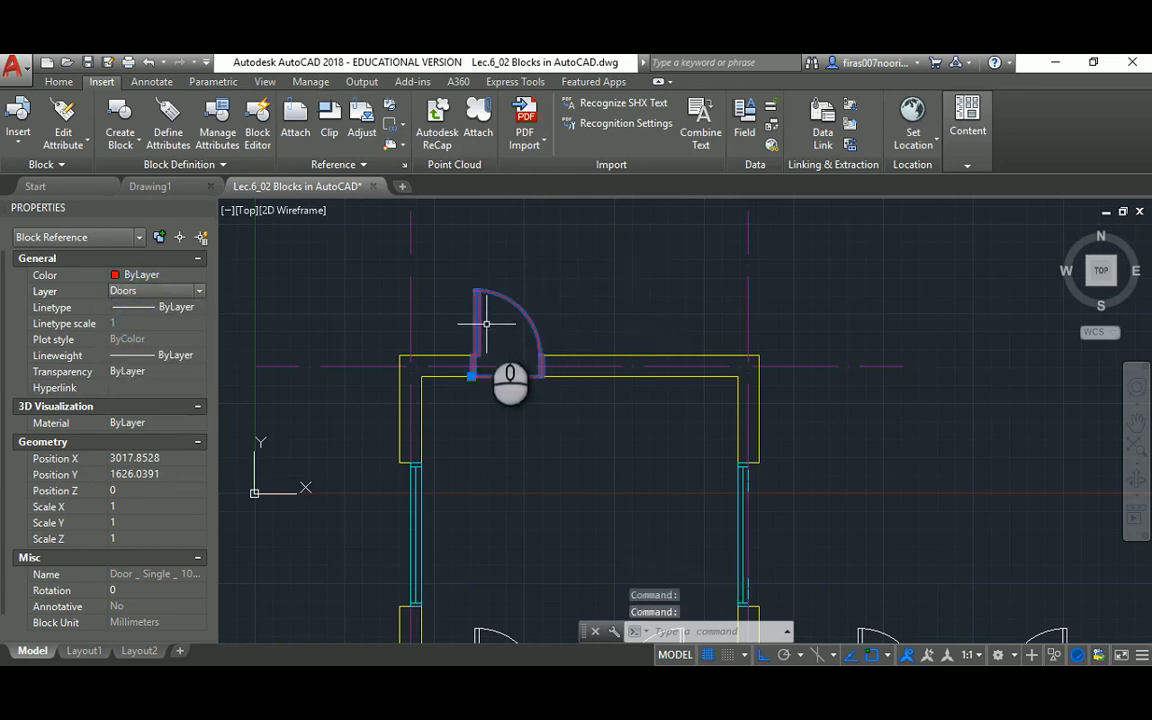
scroll(483, 325, down, 5)
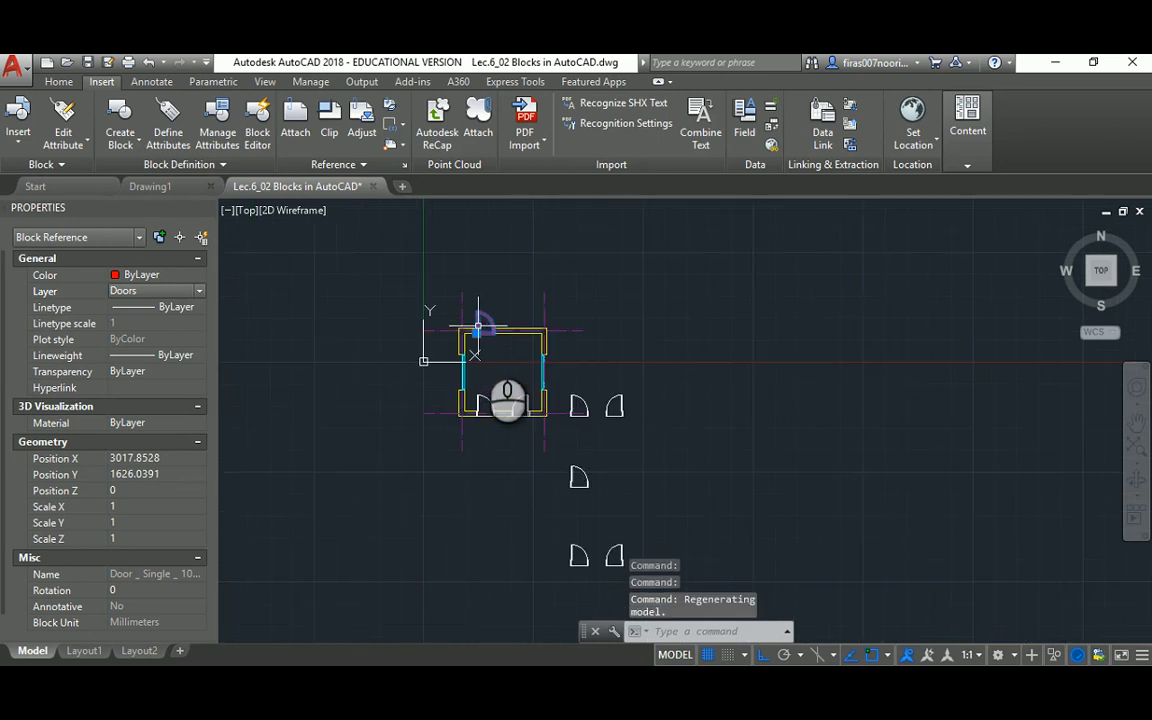
key(Escape)
key(Escape)
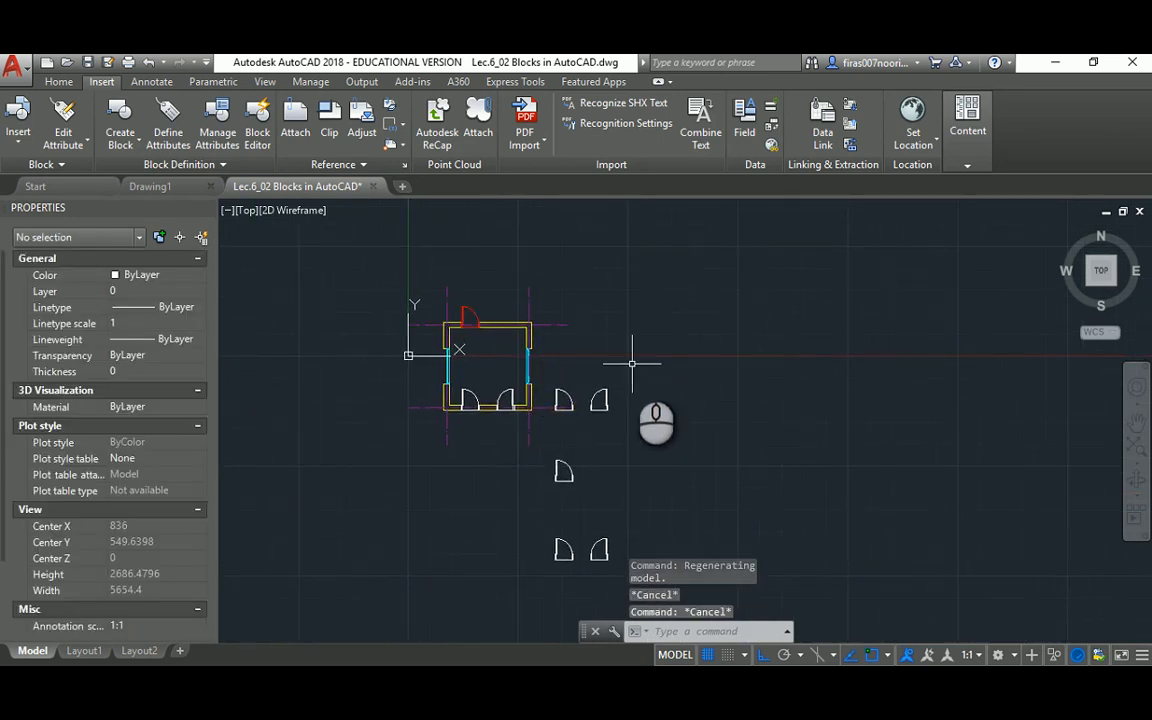
Delete the five spare door block copies lying outside the room
click(632, 363)
click(558, 570)
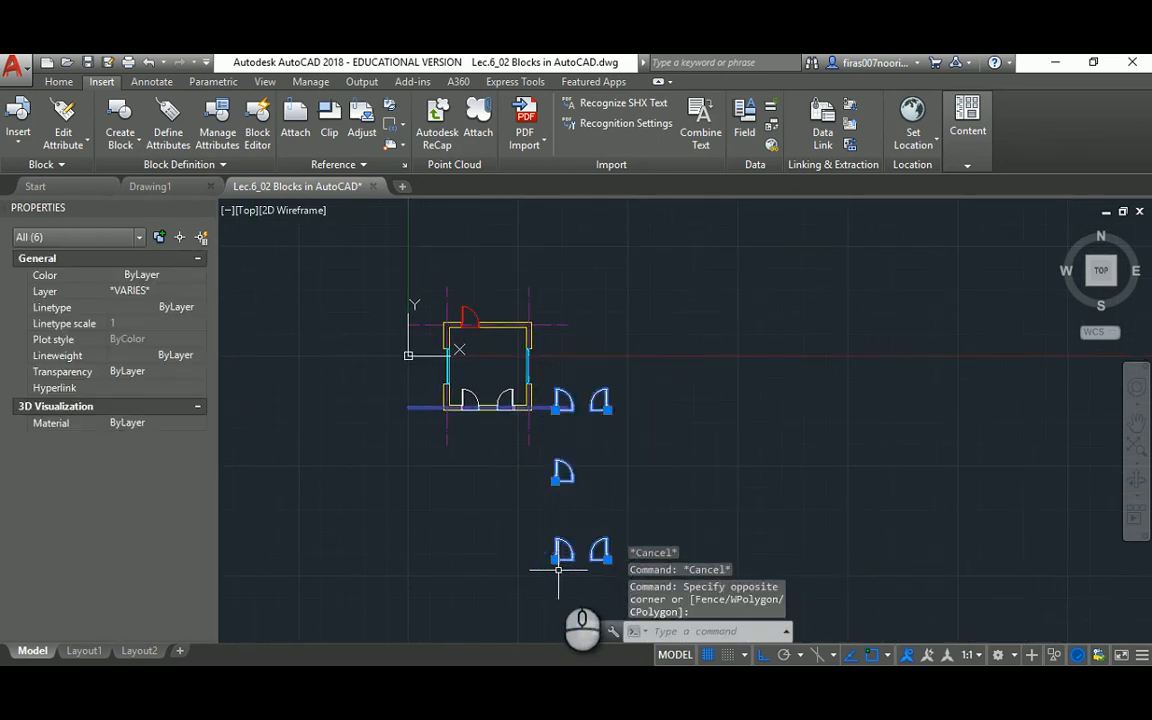
key(Delete)
Assign the two door blocks in the room's lower wall to the Doors layer
scroll(440, 345, up, 5)
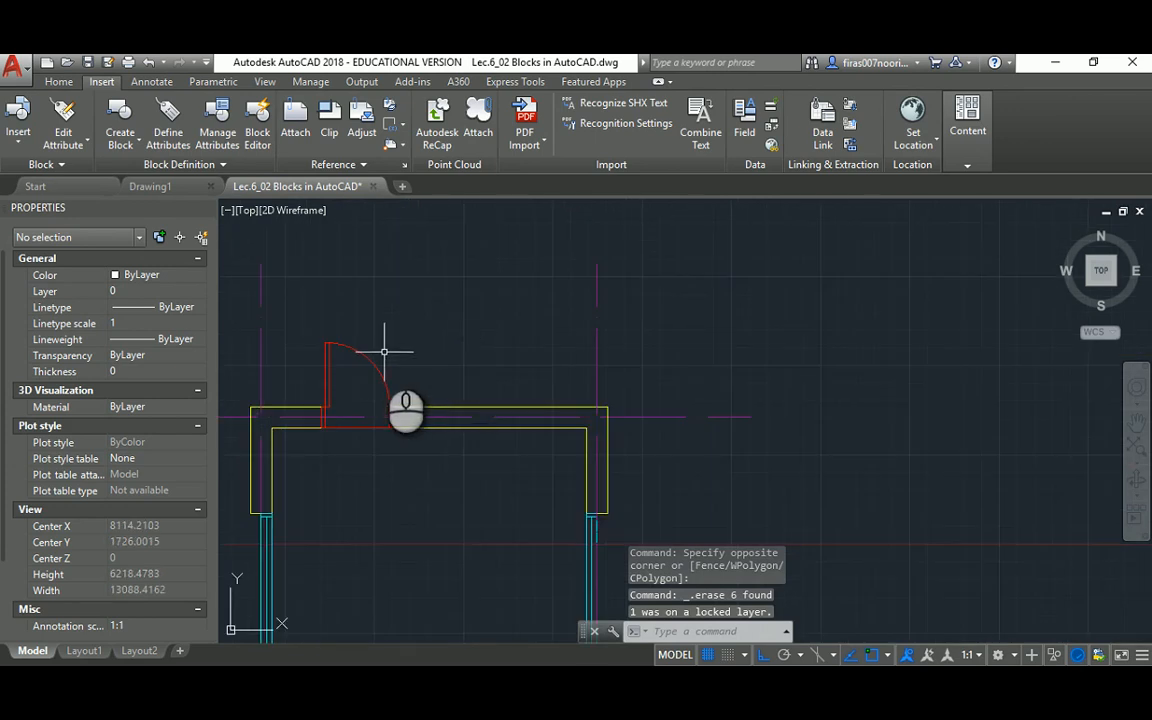
double_click(365, 352)
middle_drag(377, 464, 427, 317)
key(Escape)
key(Escape)
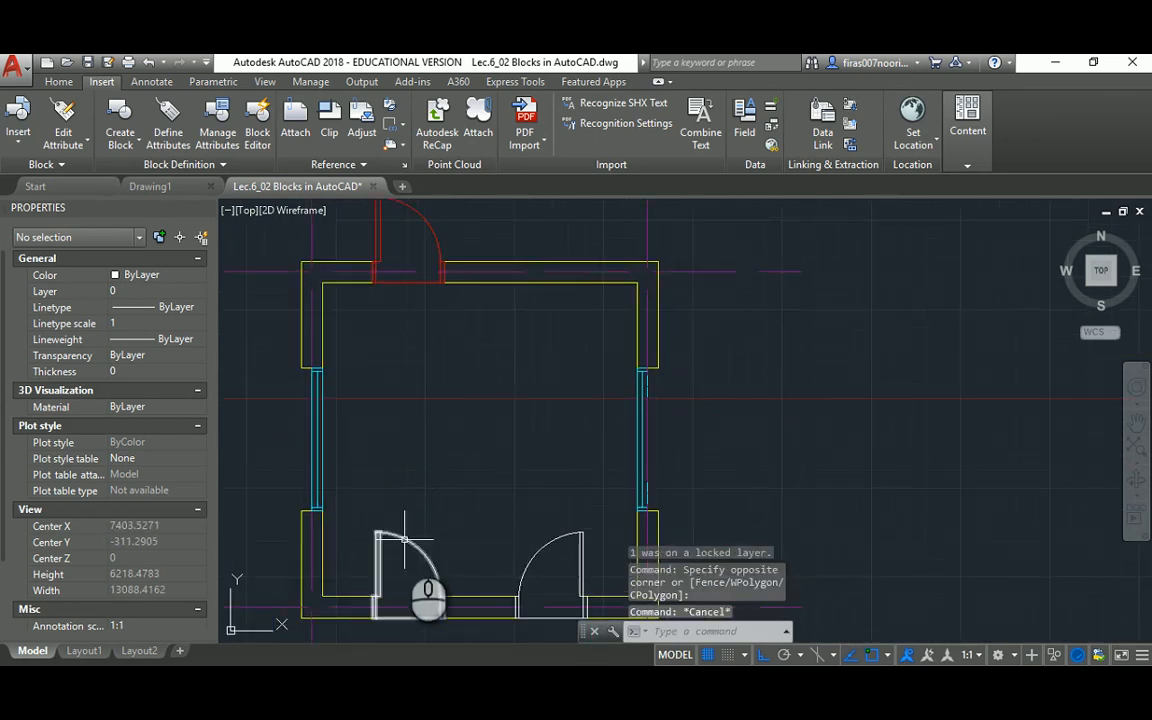
click(407, 510)
click(377, 565)
click(576, 499)
click(537, 545)
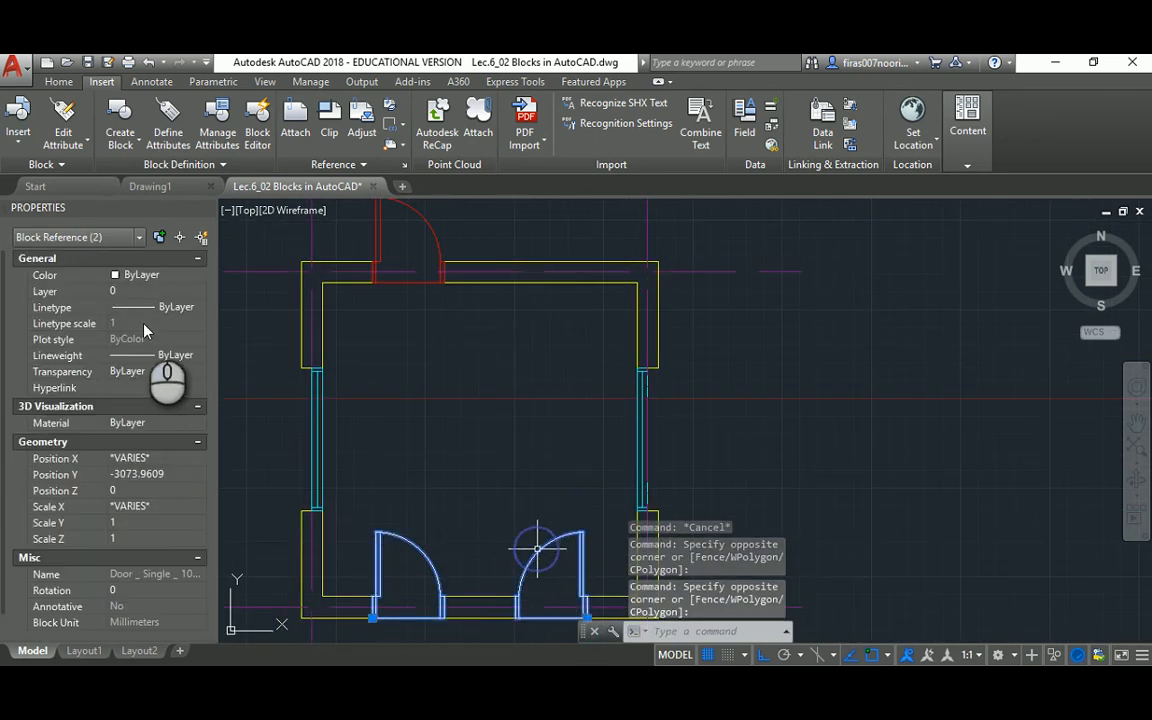
click(132, 298)
click(130, 318)
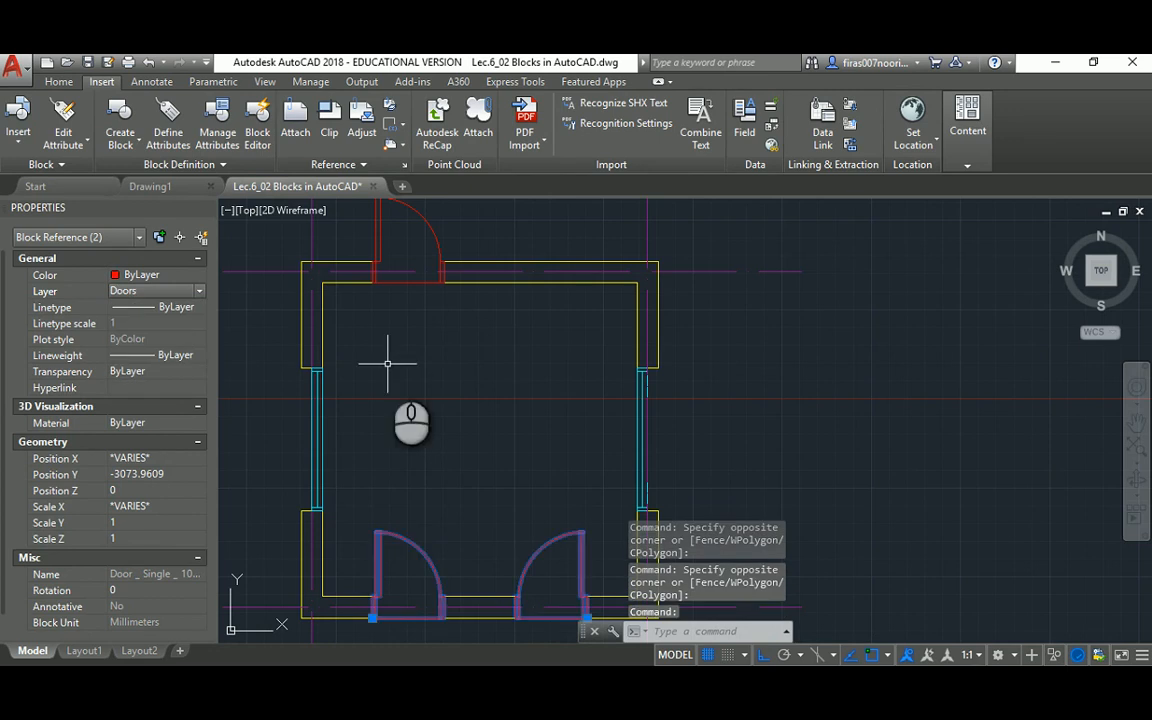
key(Escape)
key(Escape)
Check the swing arc's layer inside the upper-wall door's definition, and the layer of the door block itself in the drawing
middle_drag(391, 261, 391, 365)
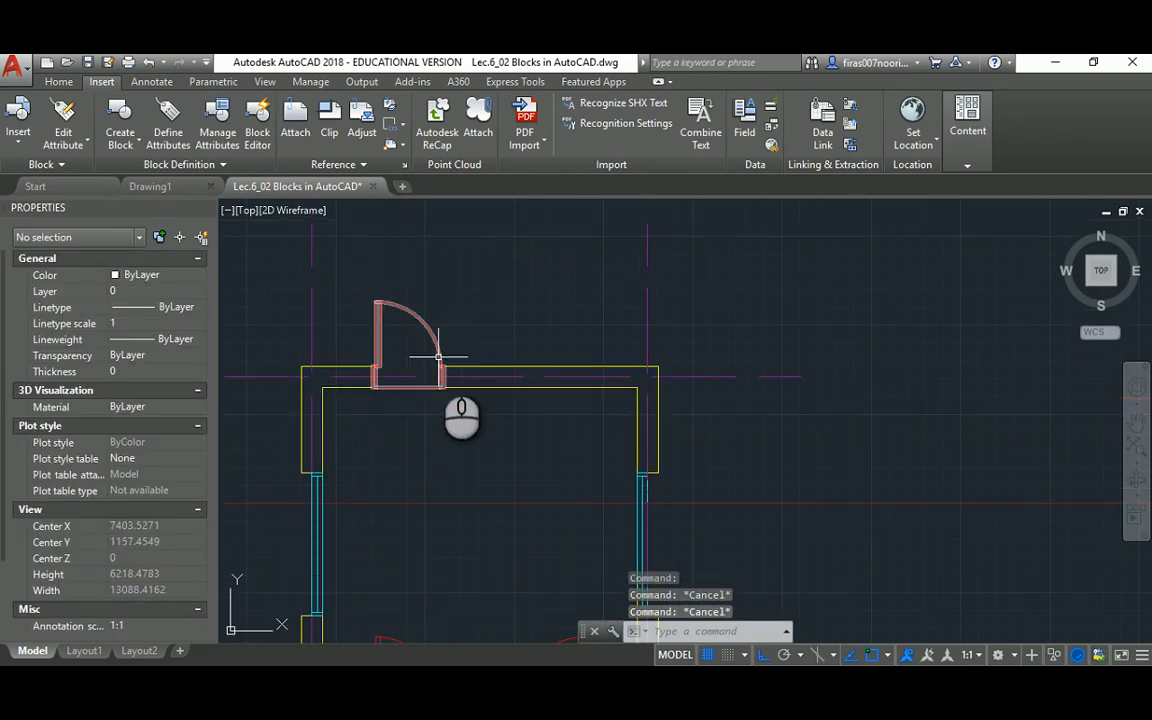
double_click(398, 302)
click(560, 481)
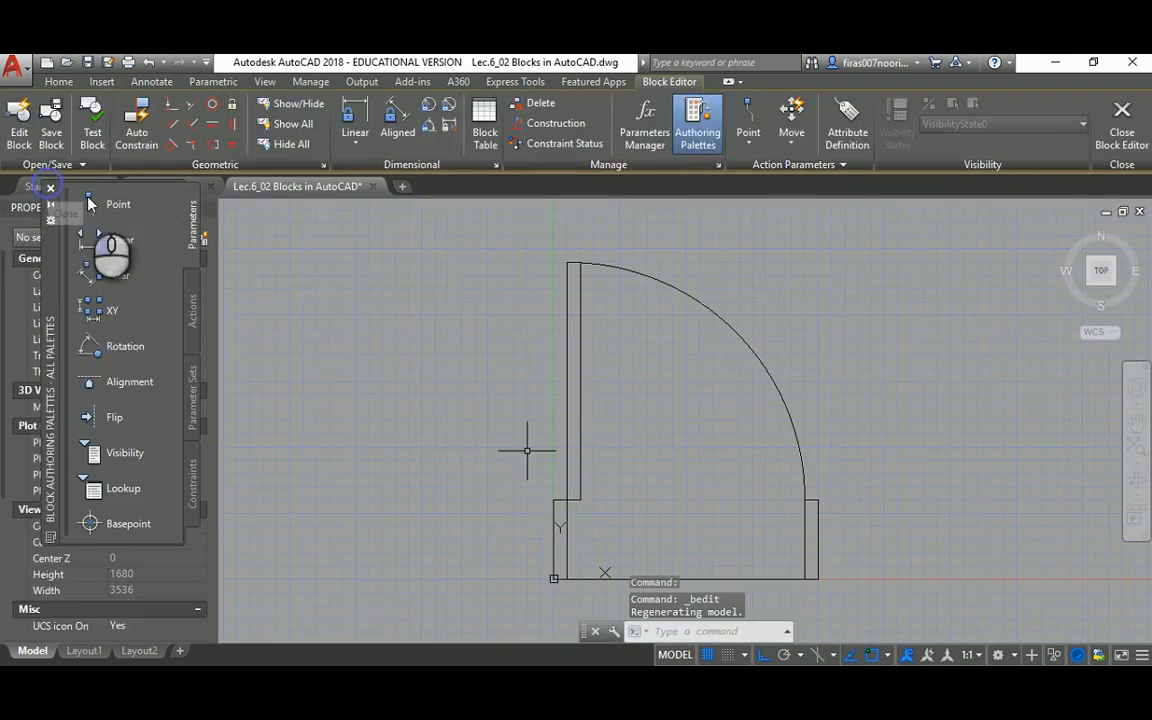
click(50, 187)
click(648, 265)
click(622, 309)
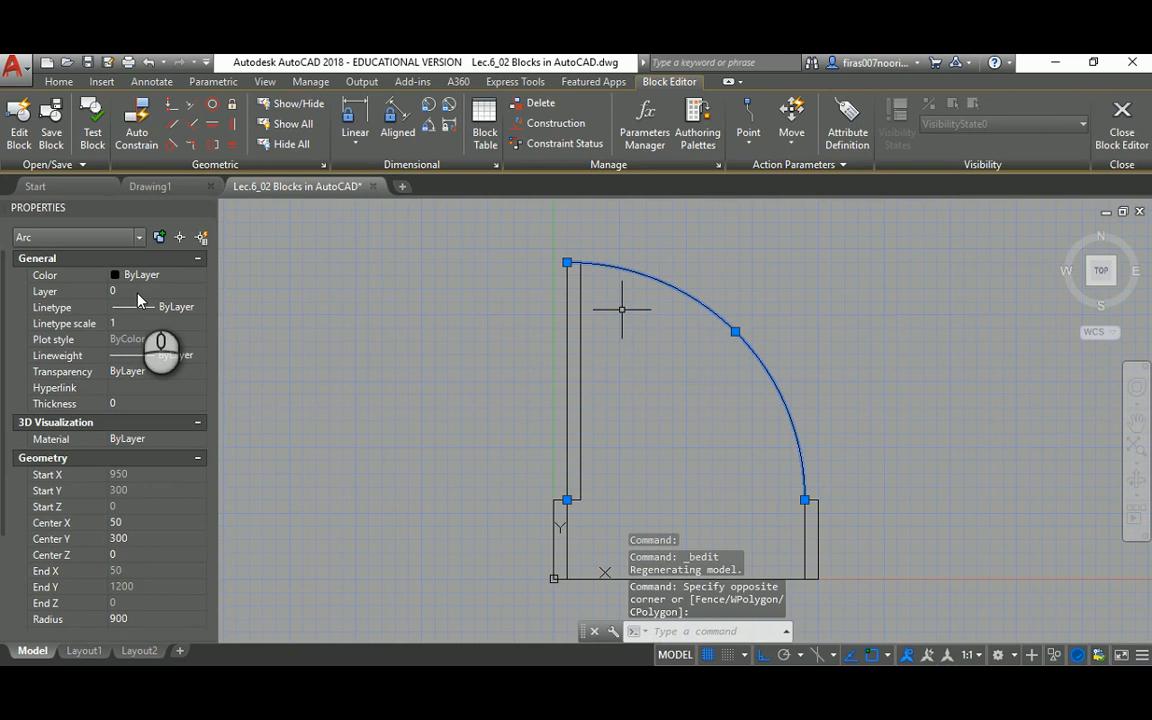
click(1121, 122)
click(403, 323)
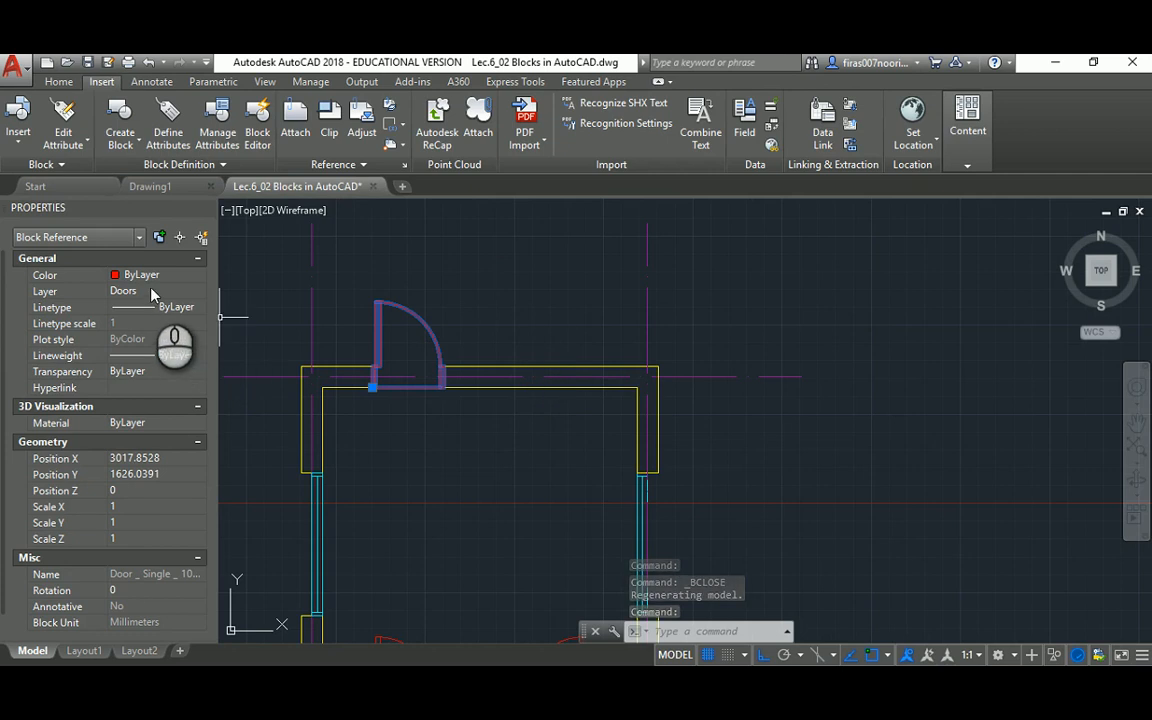
key(Escape)
Change the color of the Doors layer to blue in the layer properties
text(la)
key(Return)
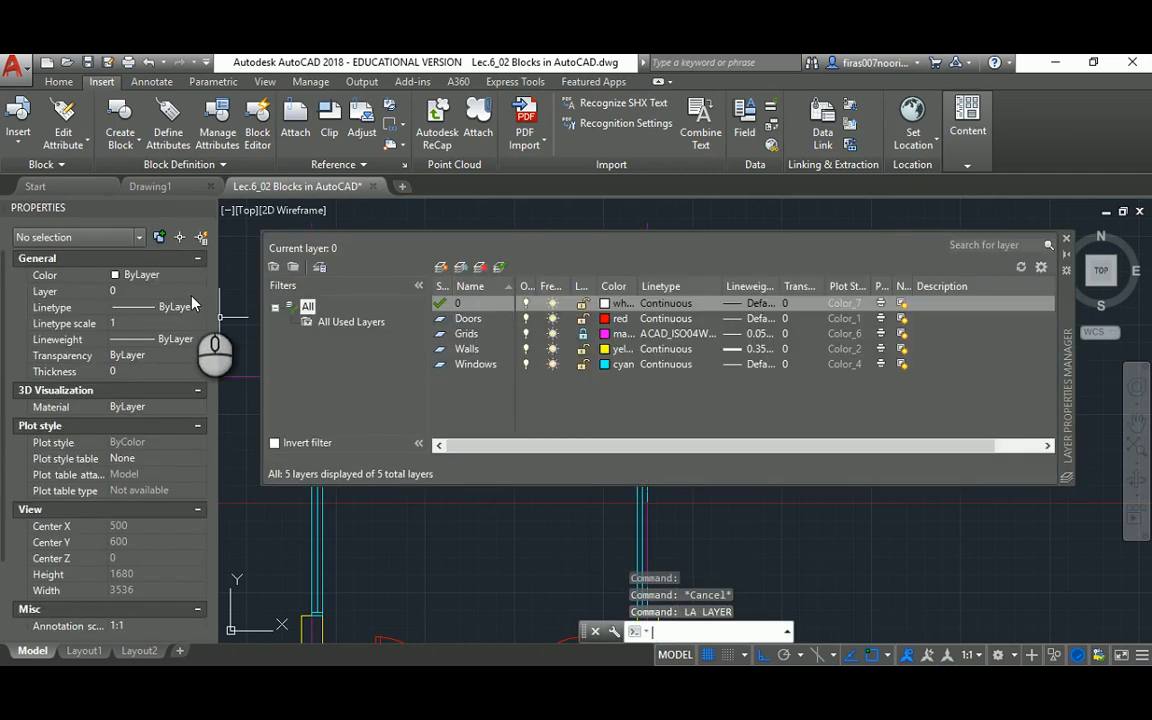
click(467, 318)
click(607, 318)
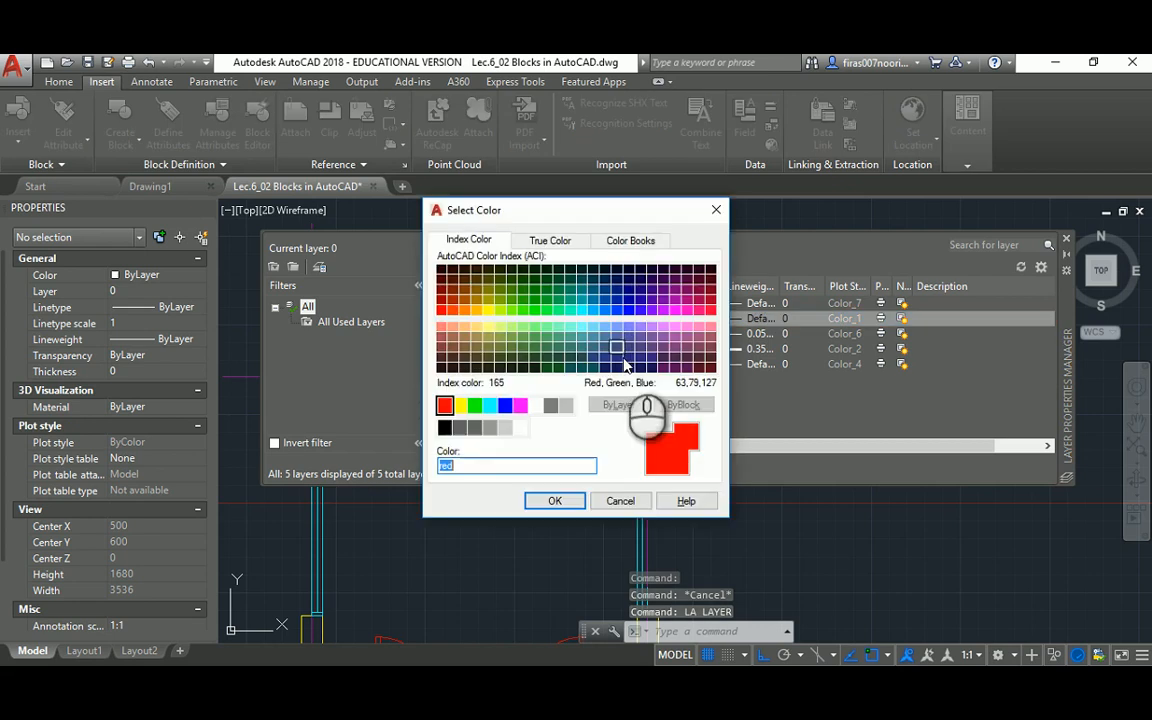
click(505, 405)
click(550, 501)
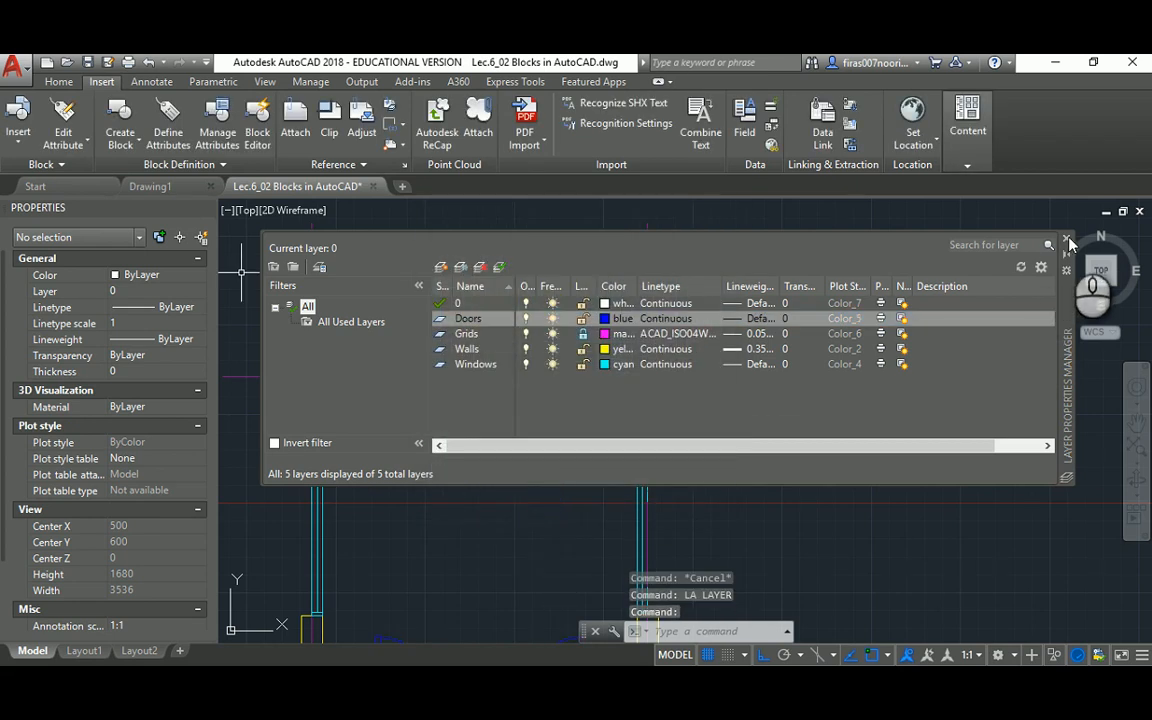
click(1066, 238)
Inspect the room's doors and check the layer and color of the upper-wall door block
scroll(452, 365, down, 3)
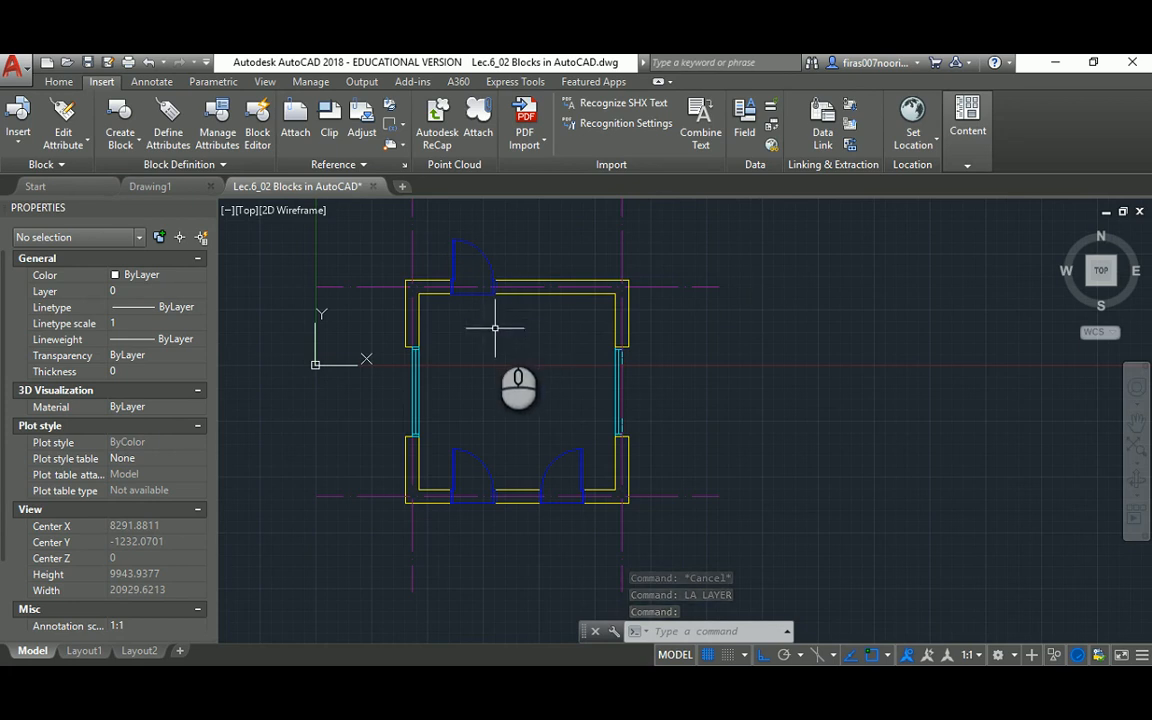
middle_drag(458, 233, 463, 264)
scroll(489, 274, up, 2)
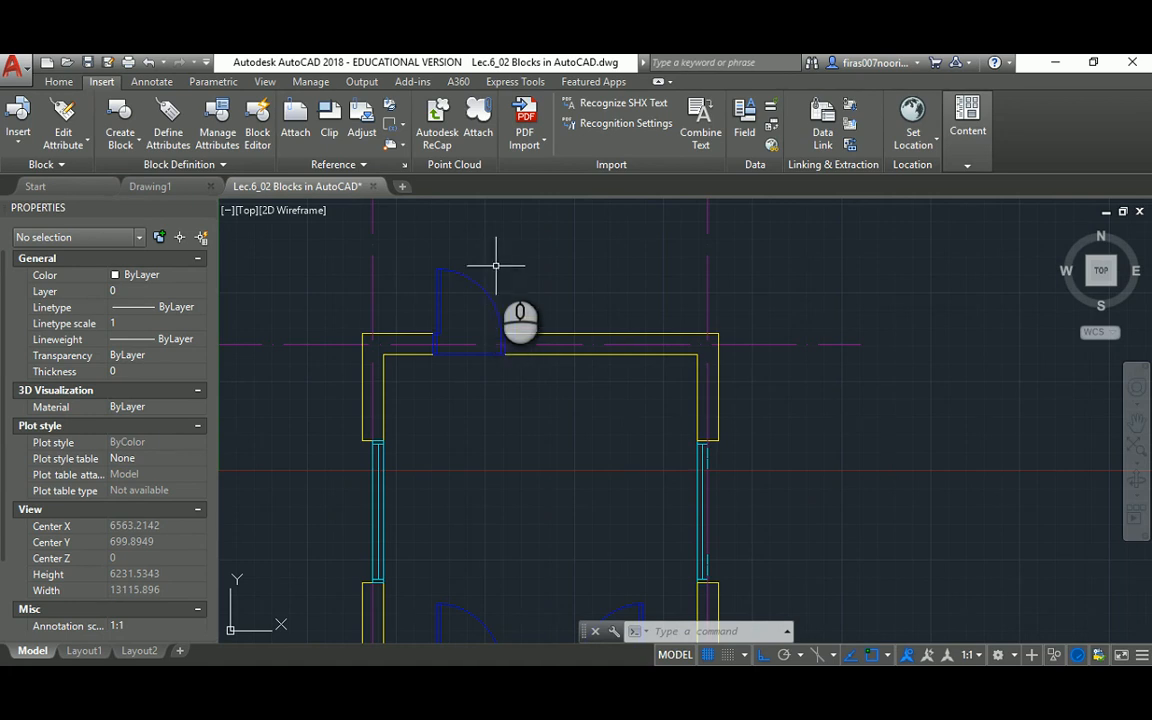
click(471, 298)
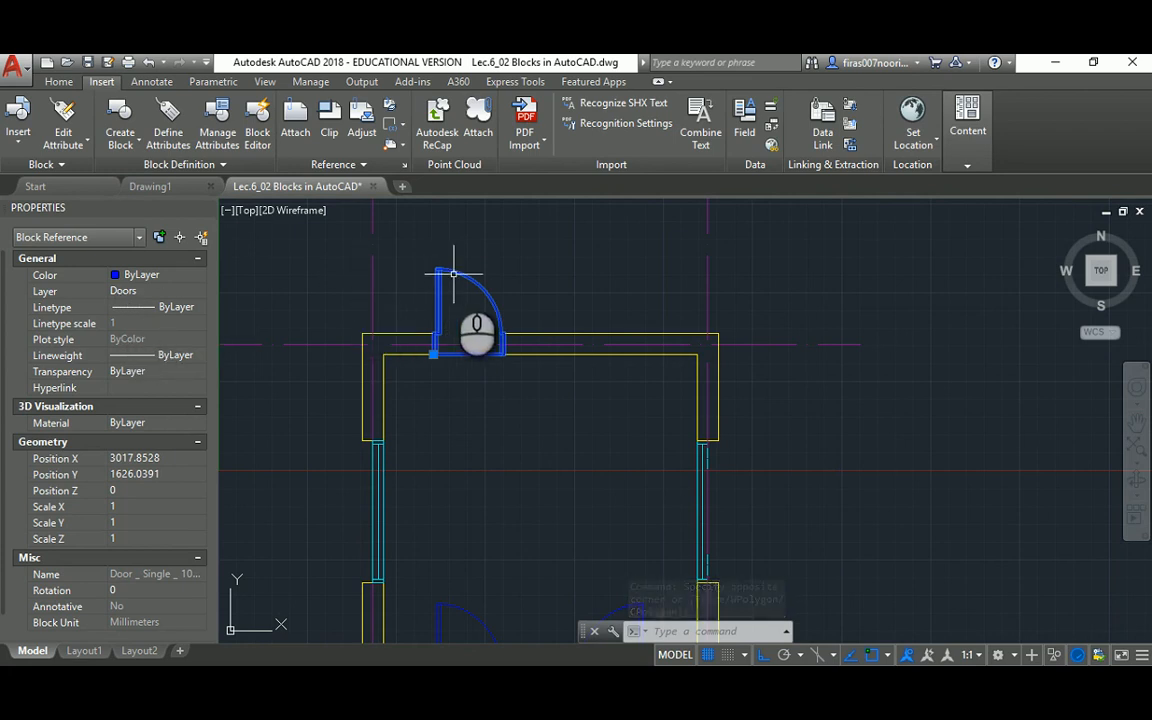
scroll(453, 273, down, 3)
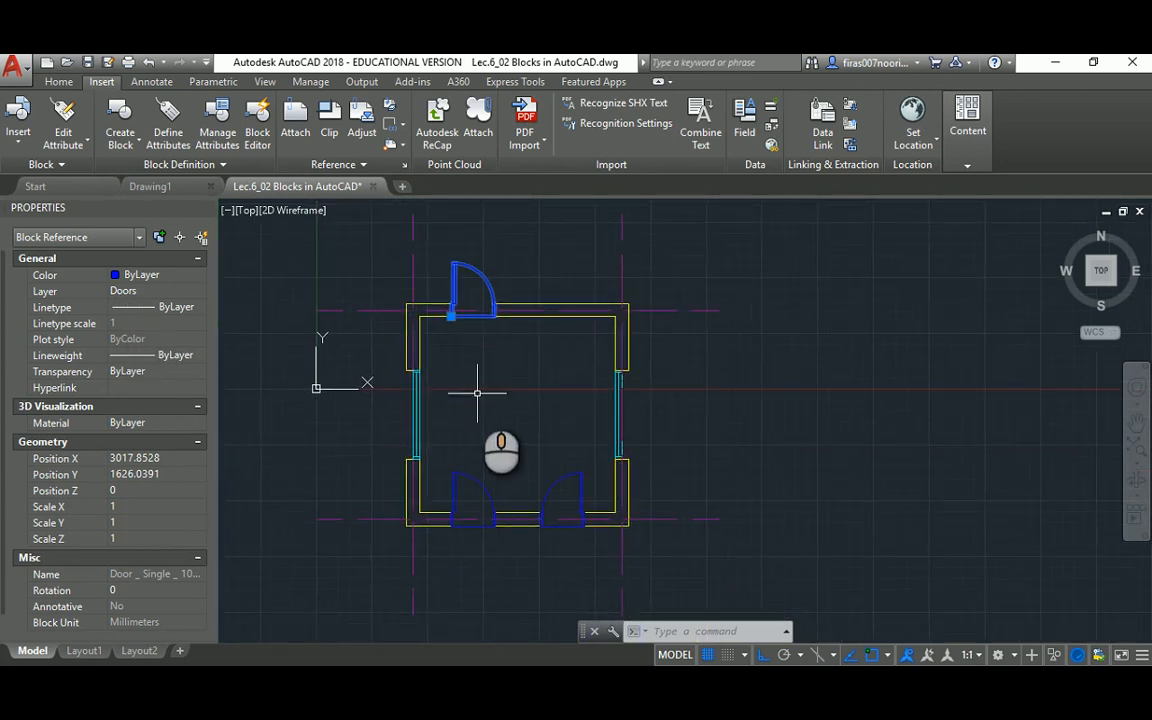
key(Escape)
key(Escape)
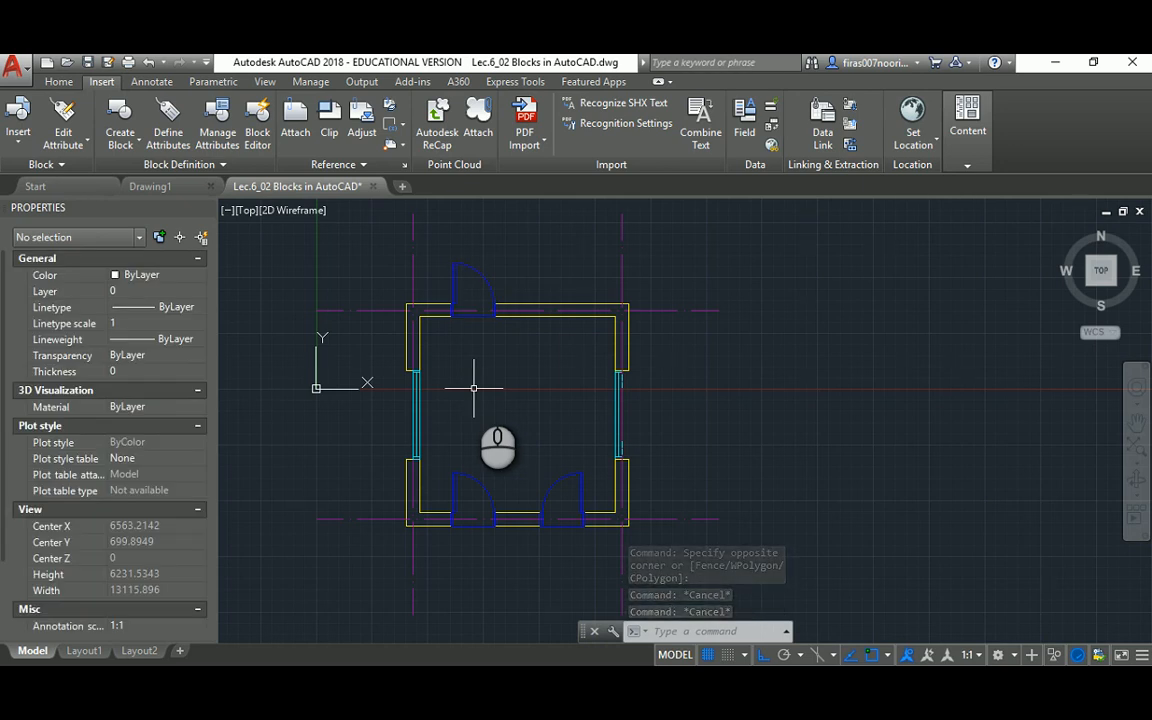
Start a new block definition for the window in the room's left wall and name it "Window _ 2000mm _ Plan"
scroll(478, 438, up, 2)
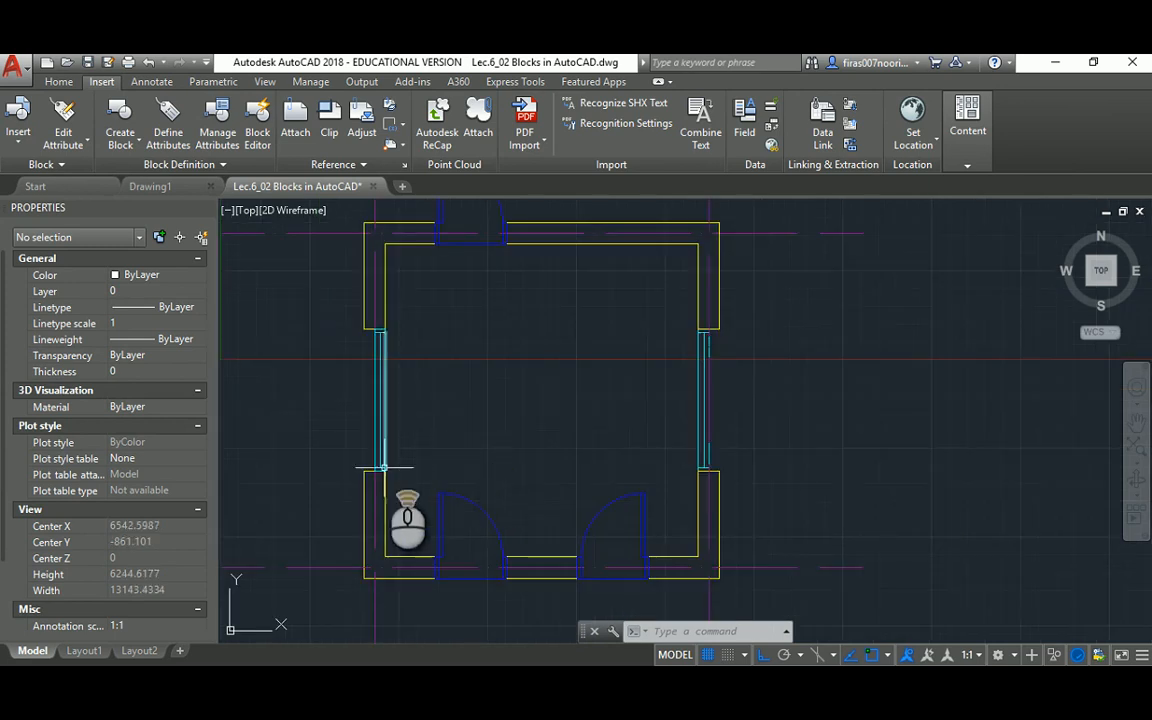
scroll(383, 467, up, 3)
scroll(347, 368, down, 2)
text(b)
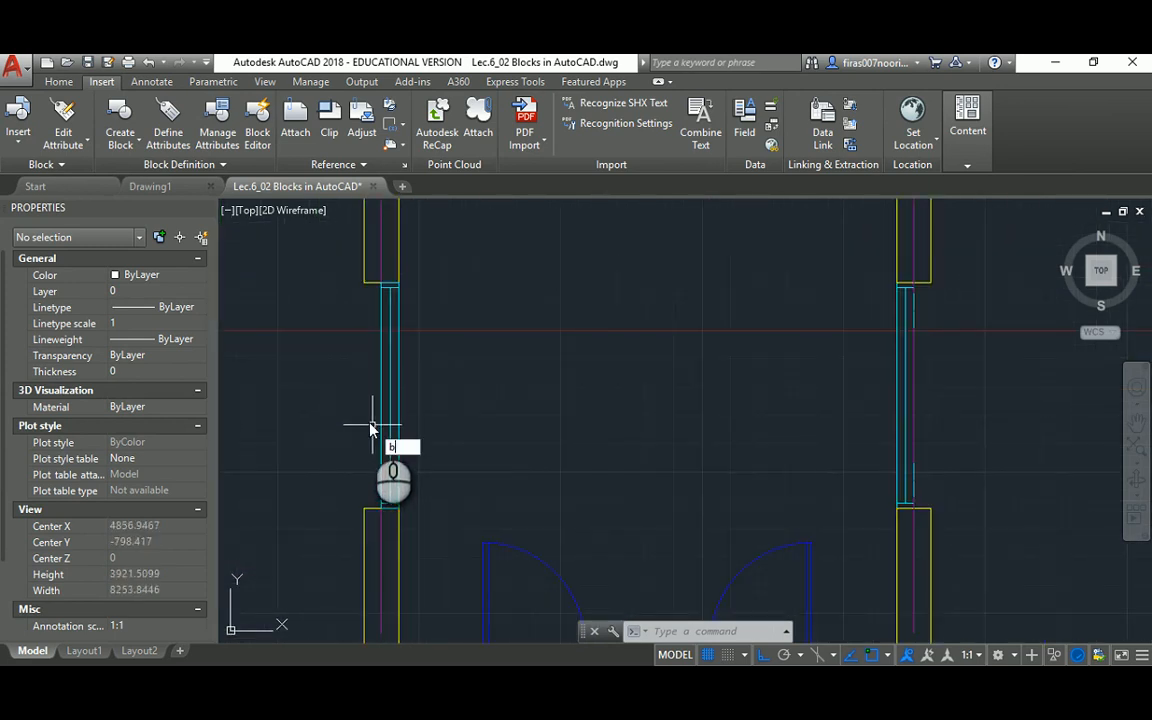
key(Return)
text(Wo)
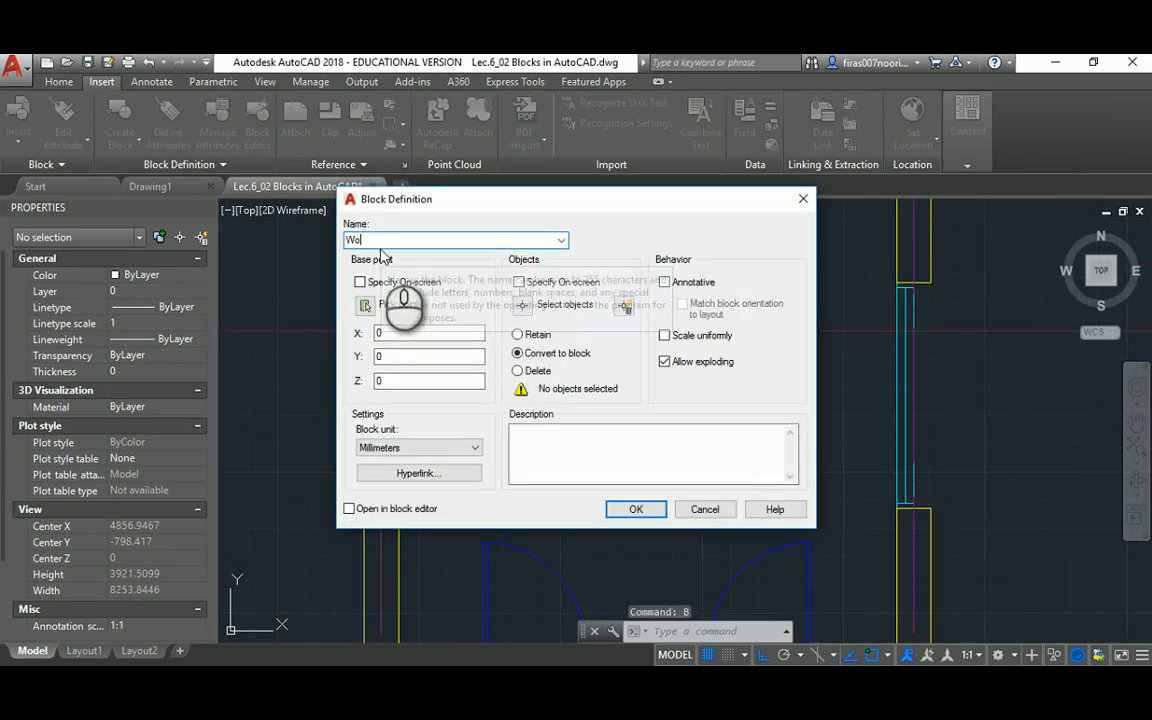
key(BackSpace)
text(indow _ 2000mm _ Plan)
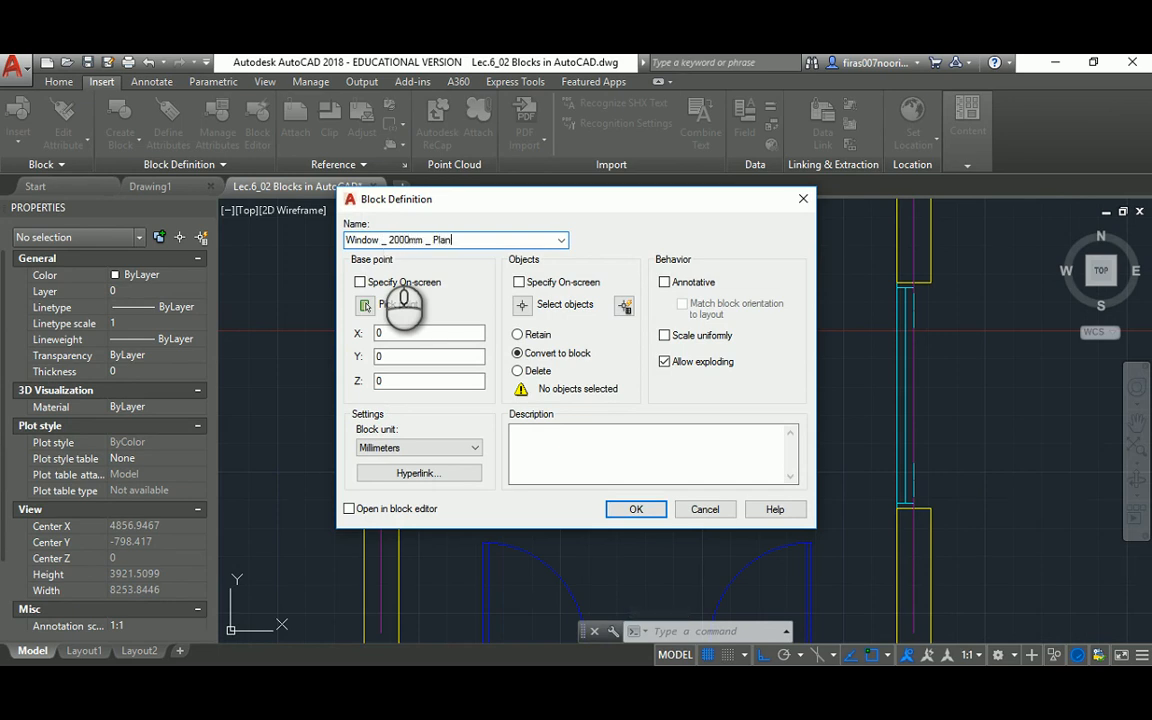
Create the block from the left-wall window's five lines, with its upper inner corner as the base point
click(522, 304)
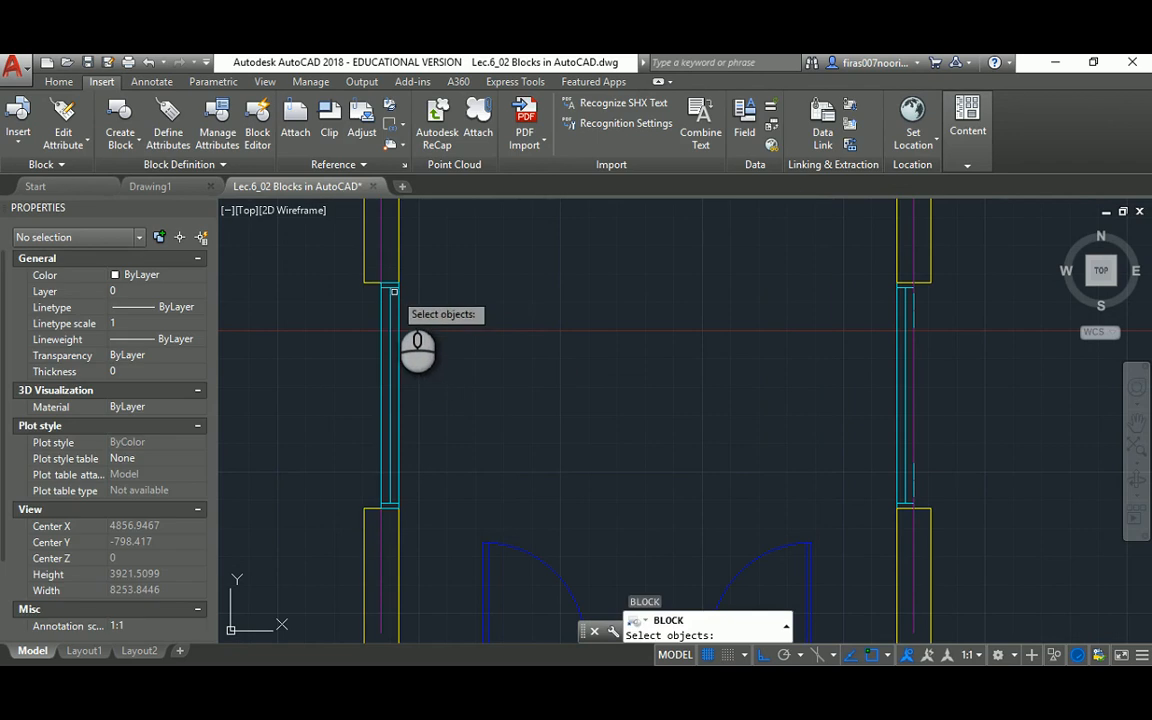
click(394, 291)
click(412, 524)
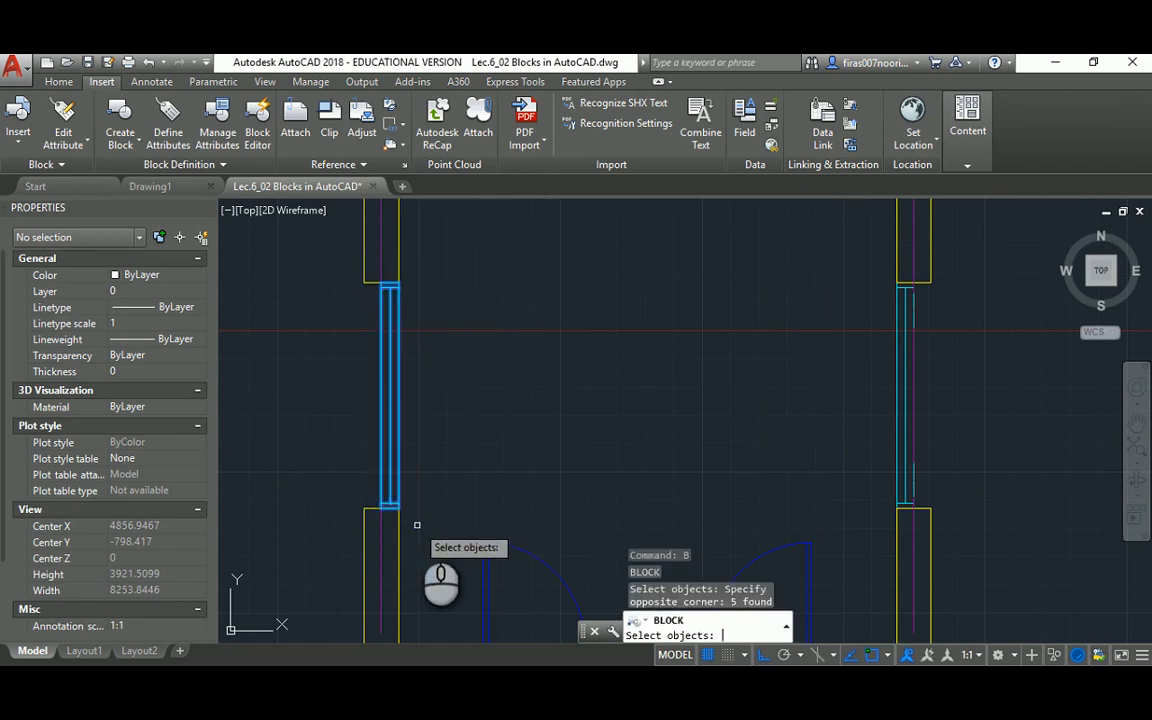
key(Return)
click(366, 304)
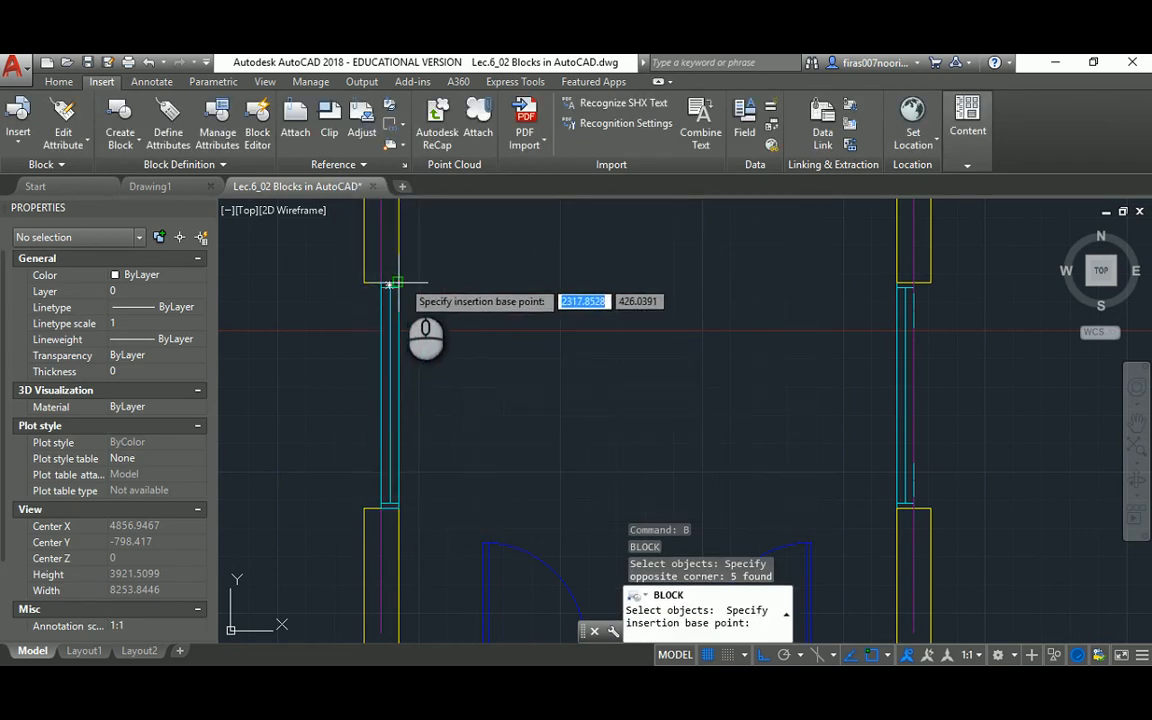
click(389, 285)
click(636, 509)
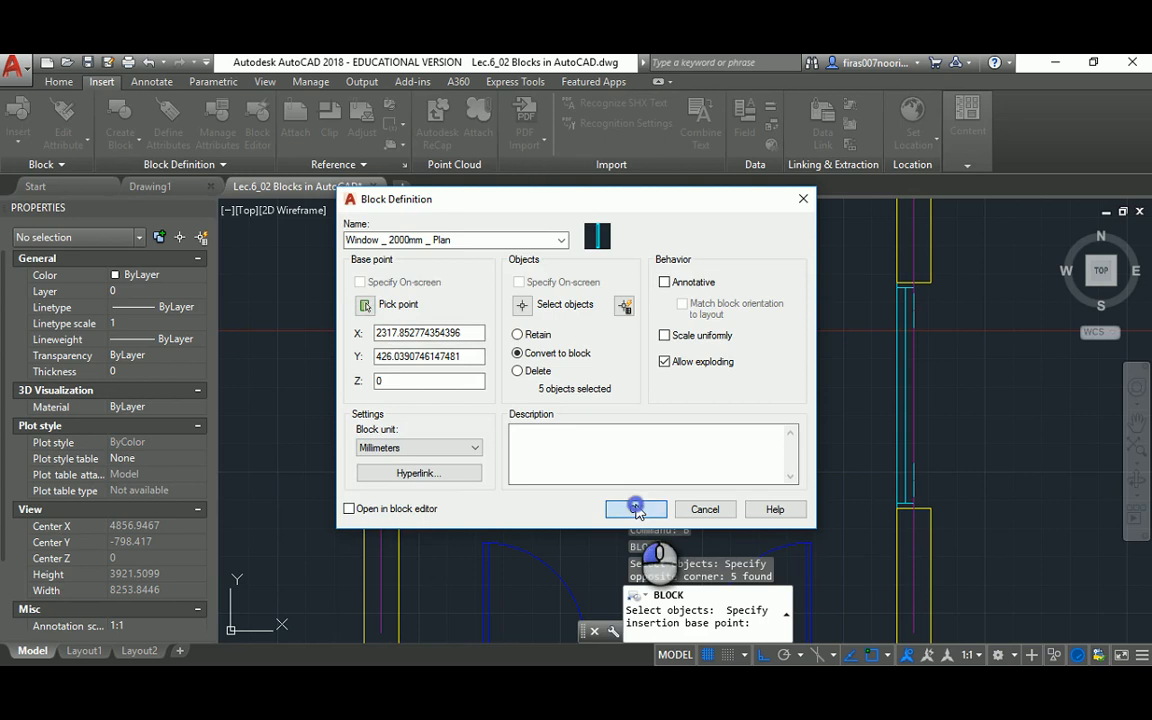
Delete the loose window lines from the opening in the room's right wall
click(872, 272)
click(918, 533)
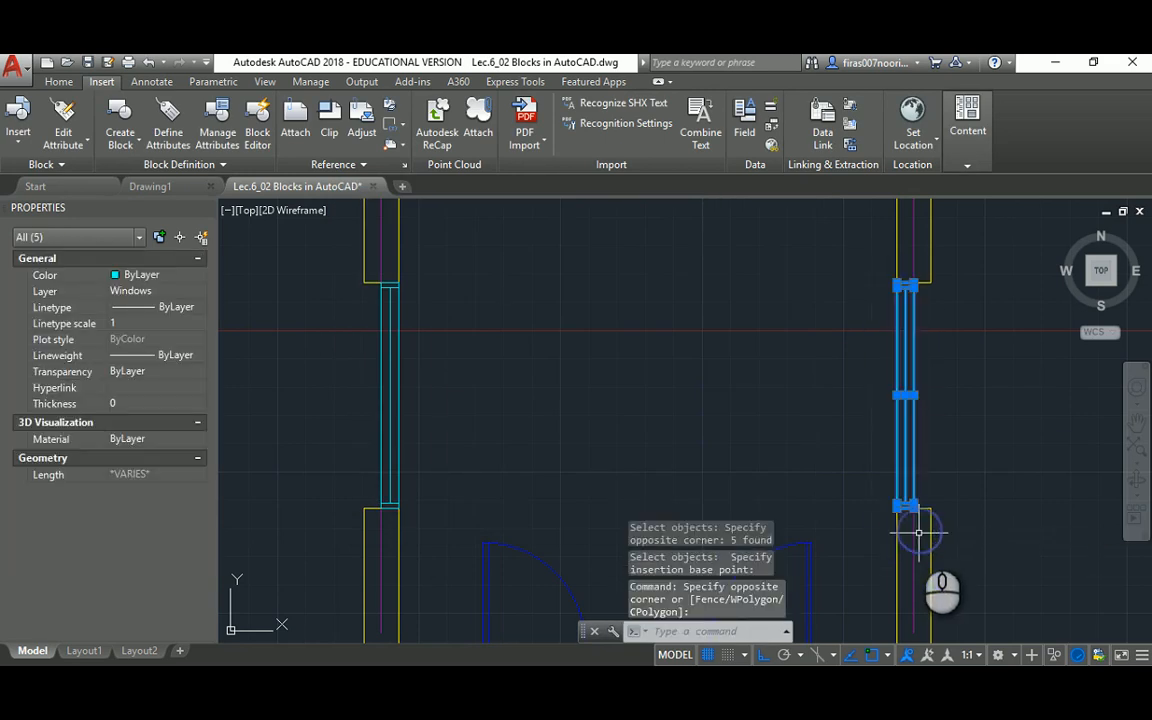
key(Delete)
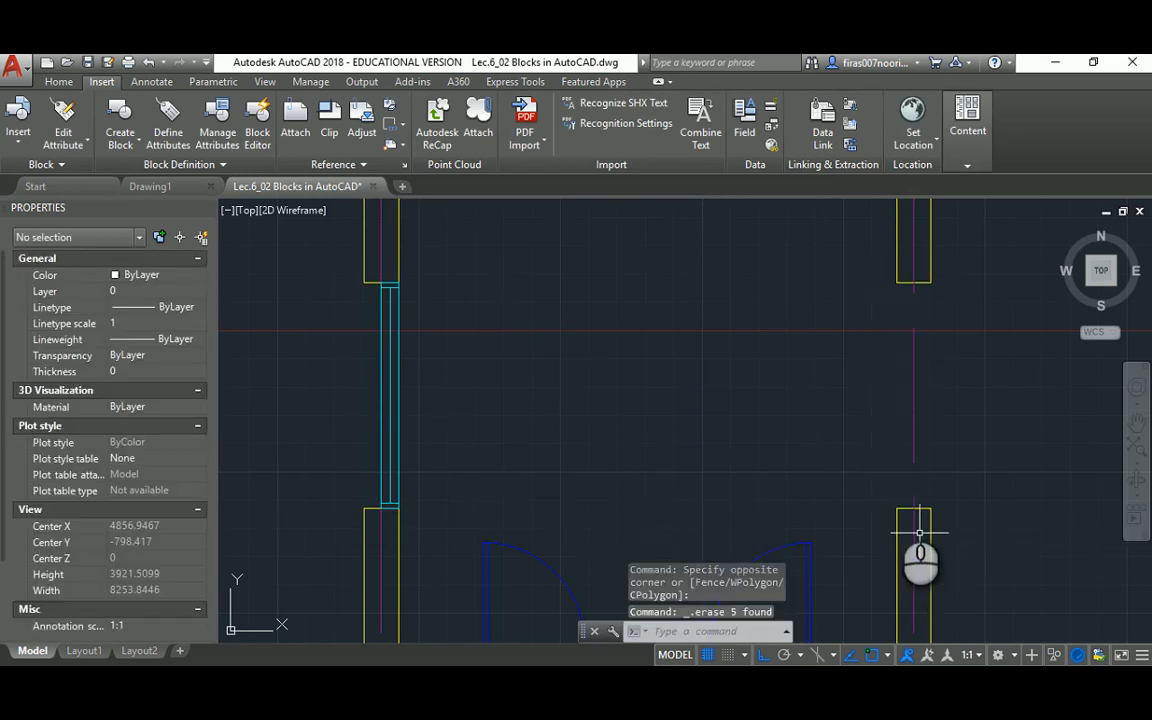
Copy the left-wall window block into the right wall's opening, placing it where the opening's upper edge meets the grid line
click(385, 320)
click(380, 293)
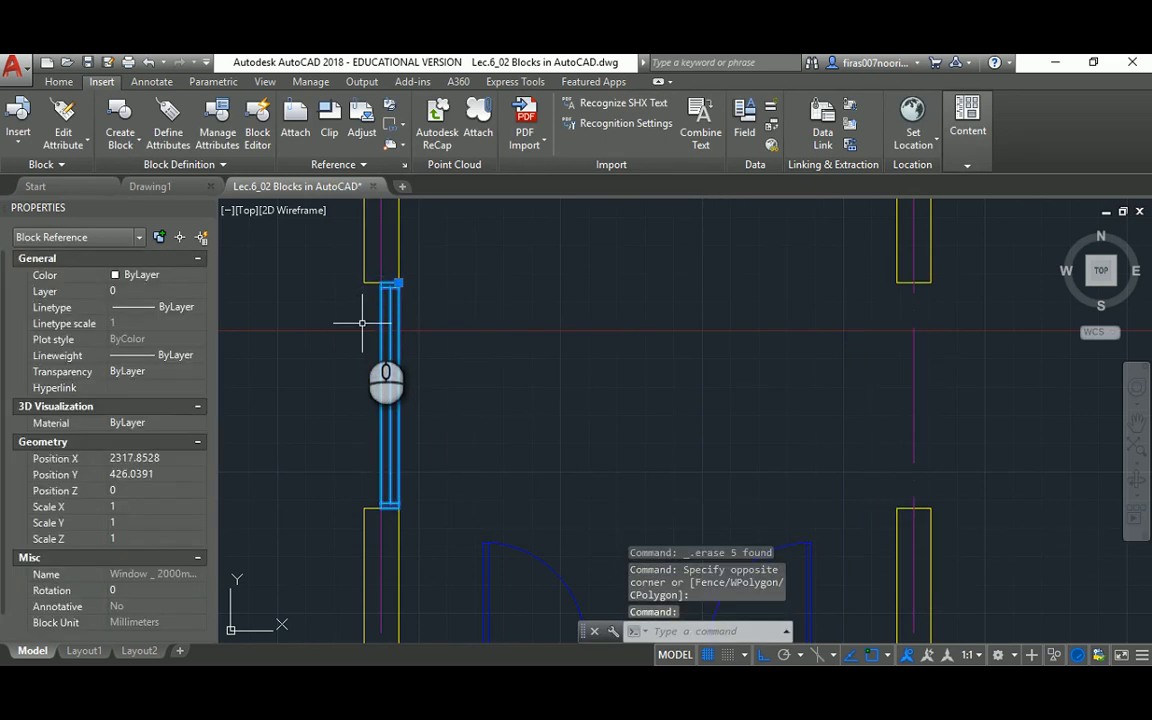
text(CO)
key(Return)
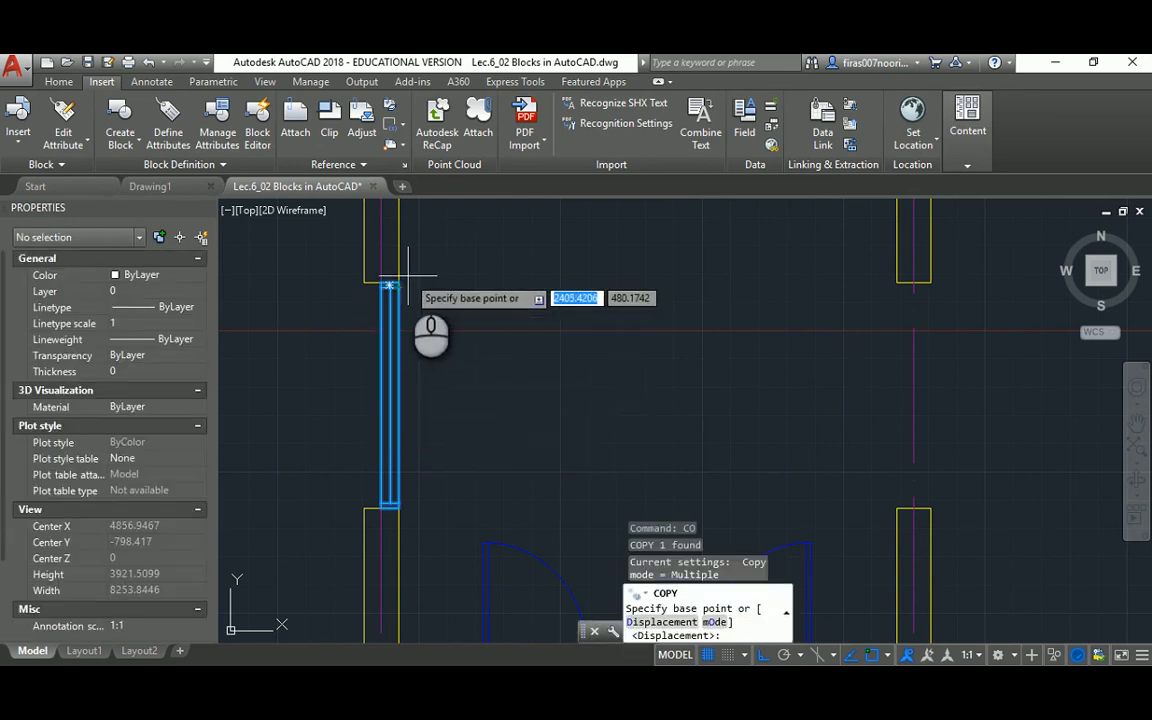
click(389, 284)
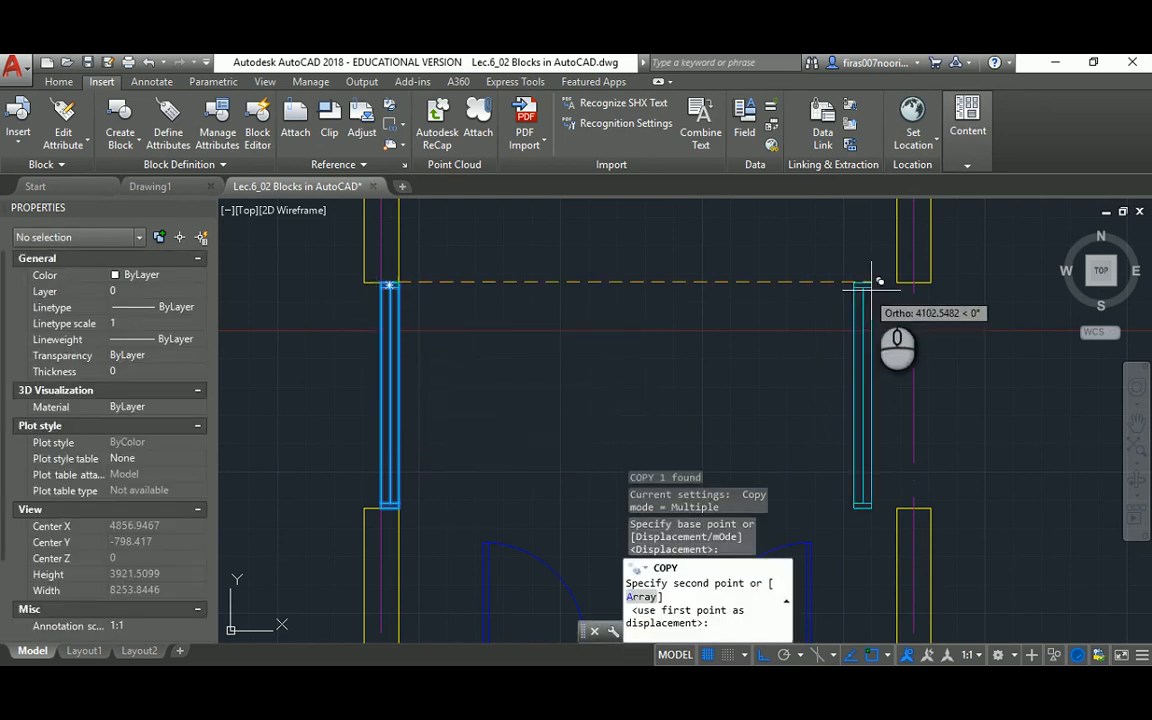
click(913, 283)
middle_drag(856, 301, 768, 304)
key(Escape)
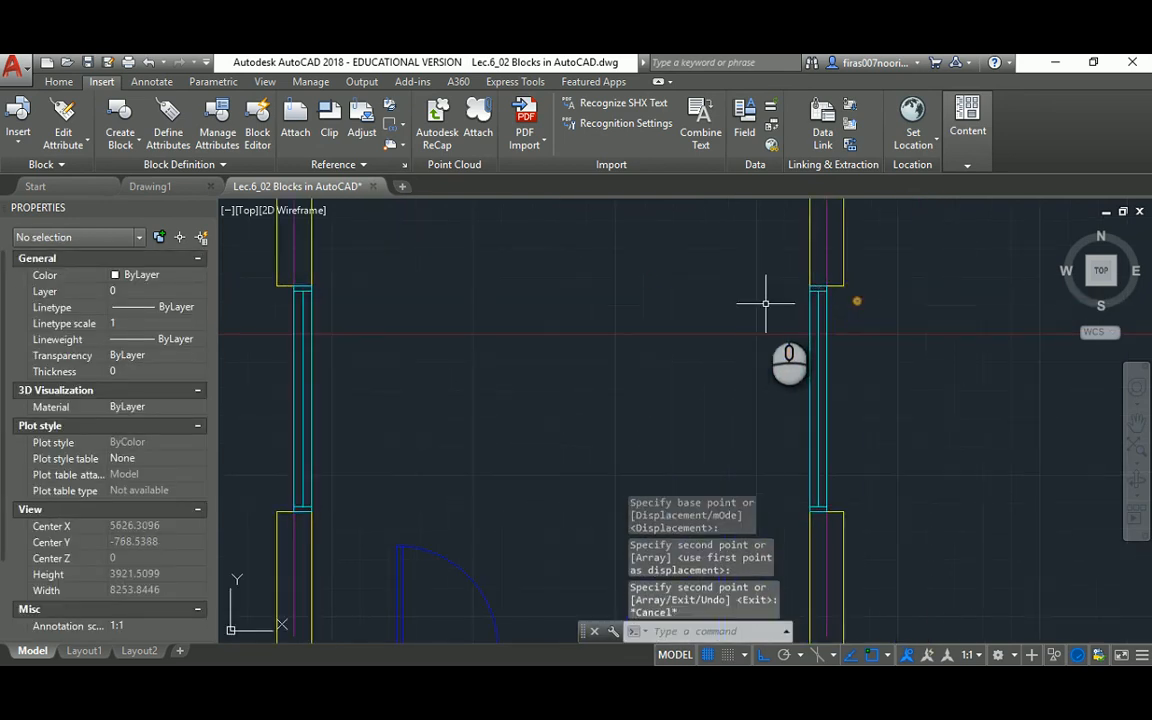
key(Escape)
key(Escape)
Edit the window block's definition to put all its lines on layer 0, and close the block editor with the changes saved
scroll(766, 303, down, 4)
click(527, 327)
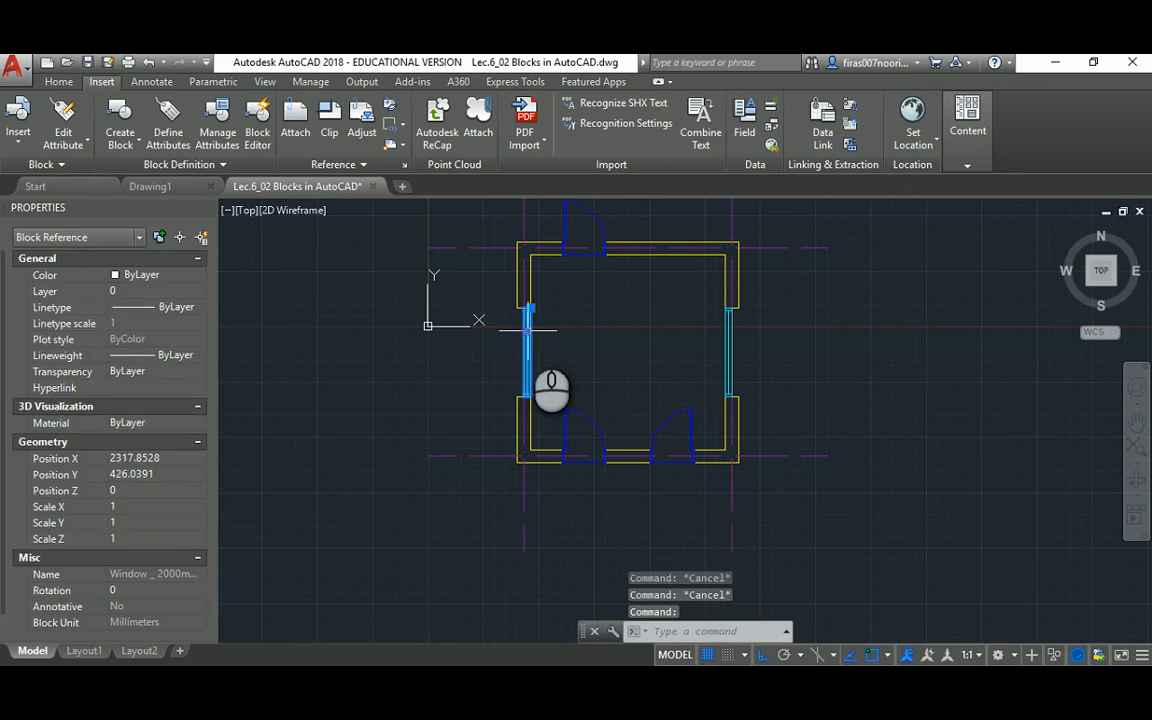
double_click(527, 328)
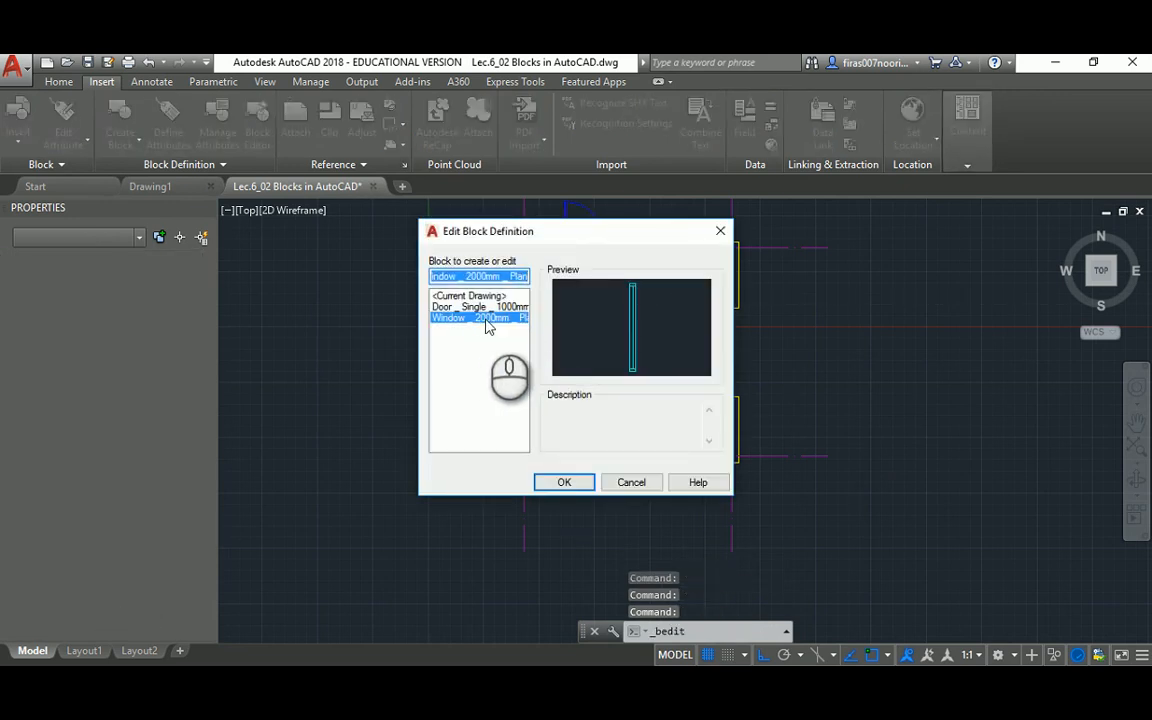
click(564, 483)
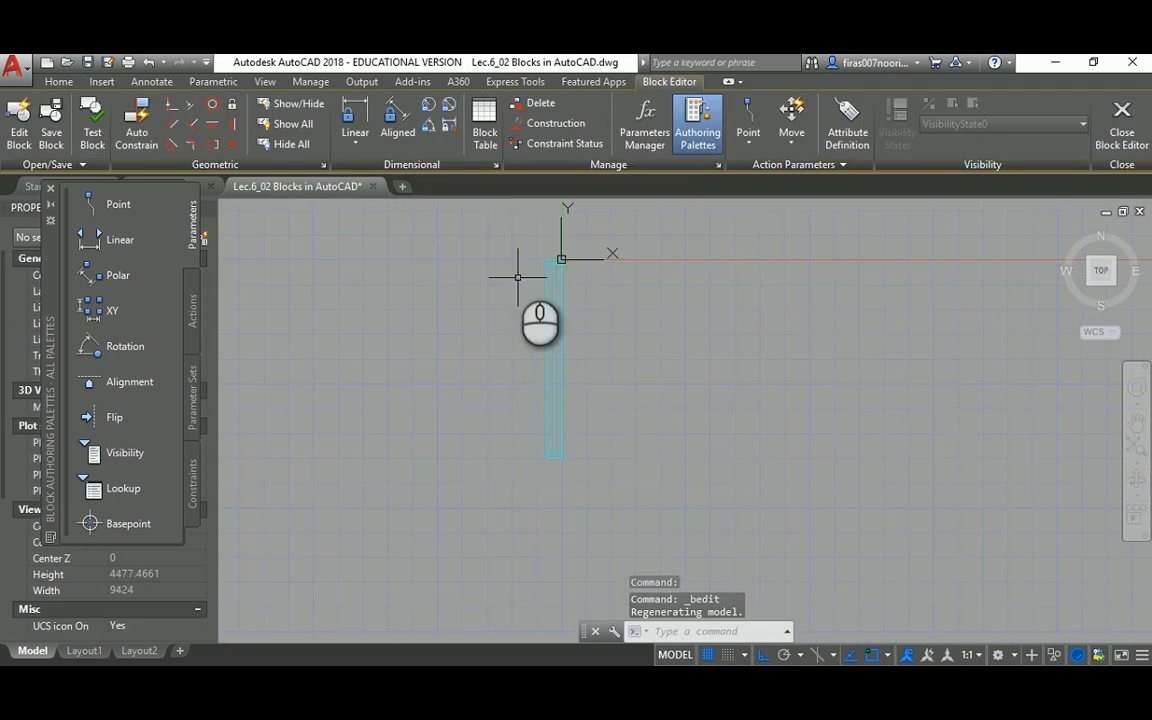
click(509, 237)
click(610, 490)
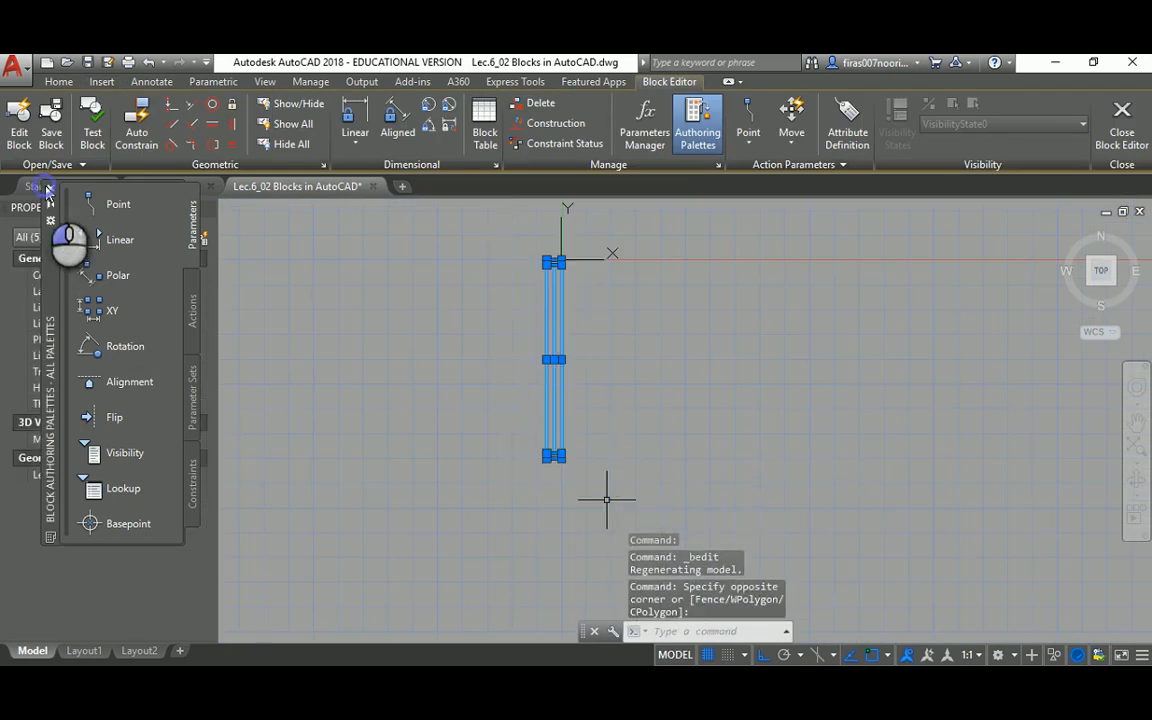
click(48, 190)
click(150, 290)
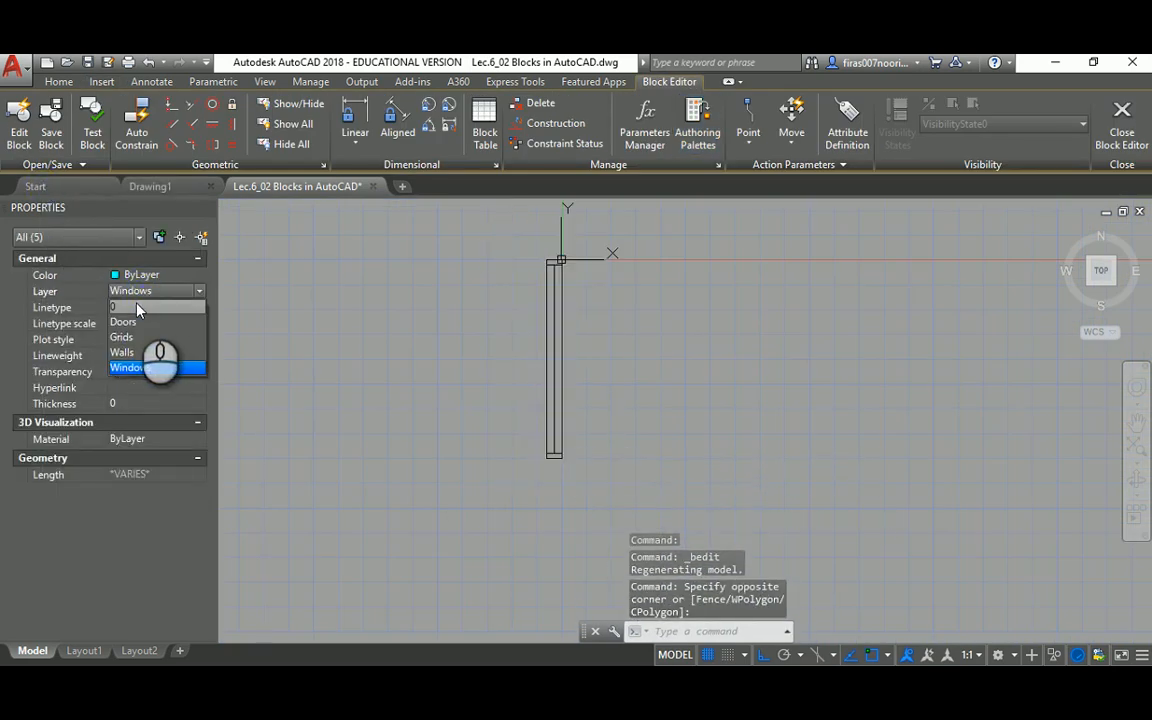
click(137, 311)
click(1121, 123)
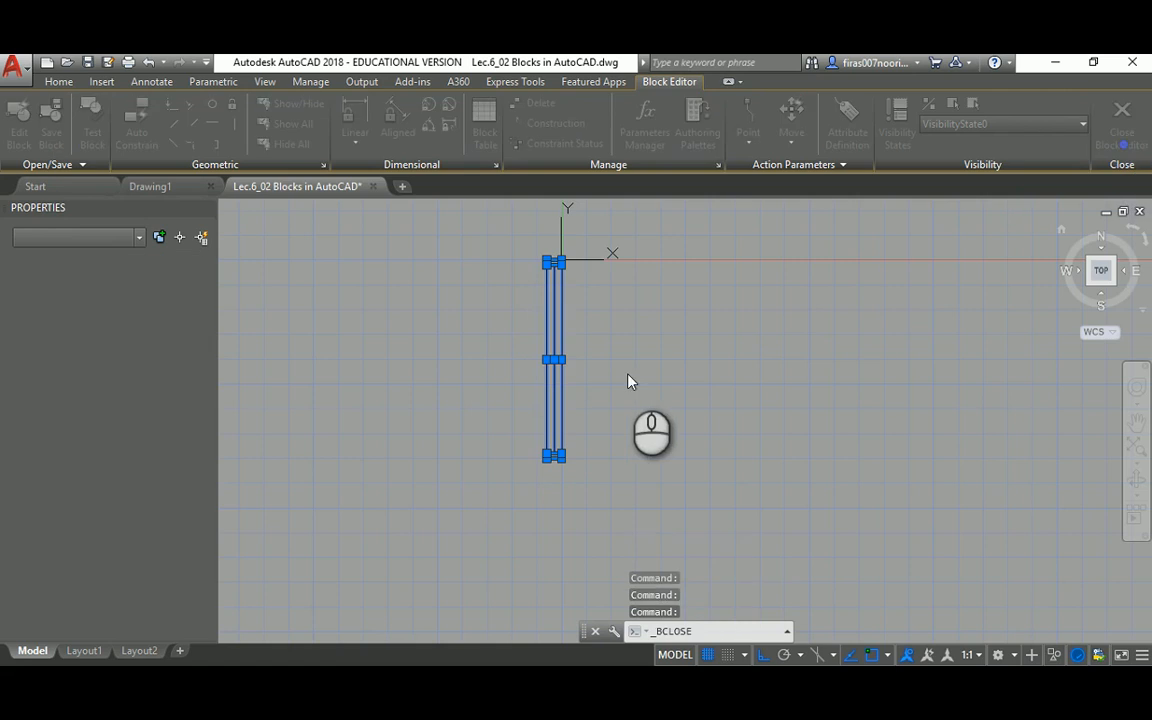
click(545, 340)
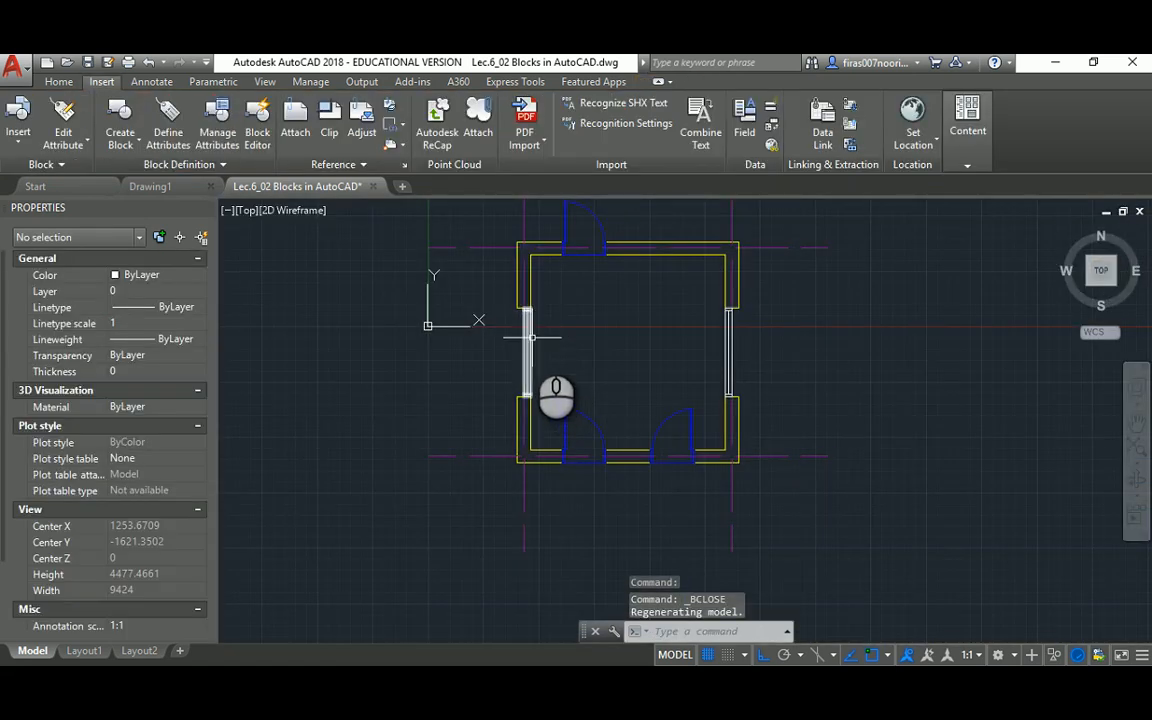
Assign both window blocks in the side walls to the Windows layer and save the drawing
click(530, 337)
click(729, 318)
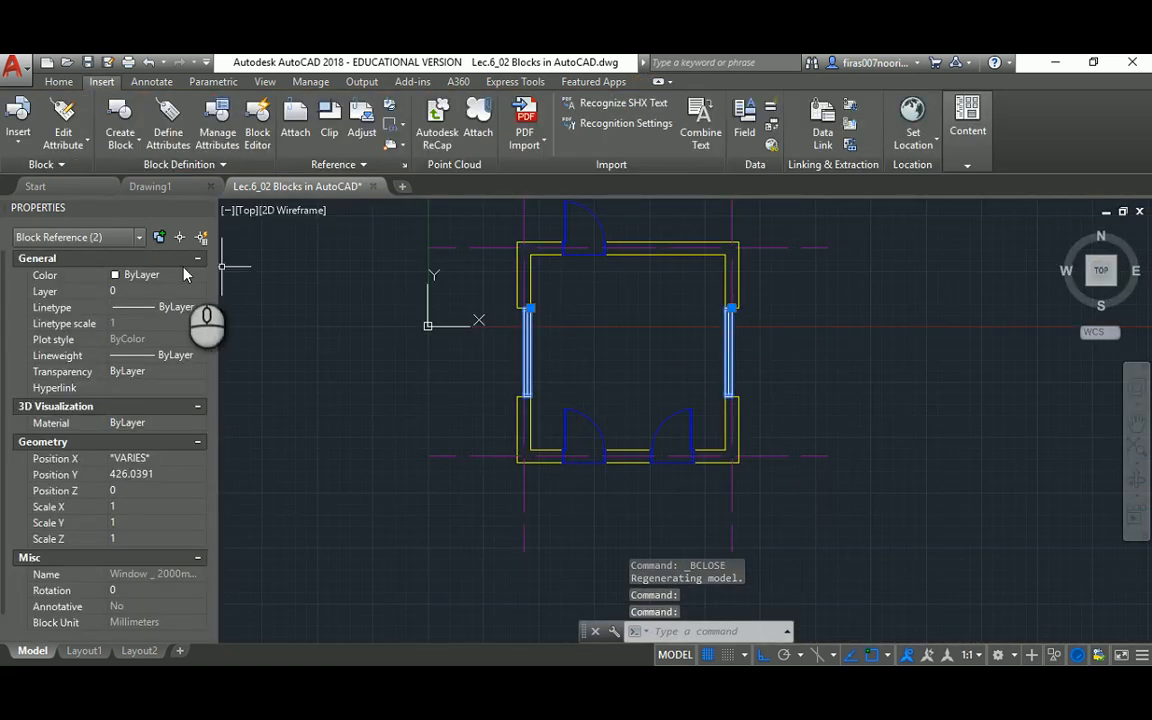
click(155, 291)
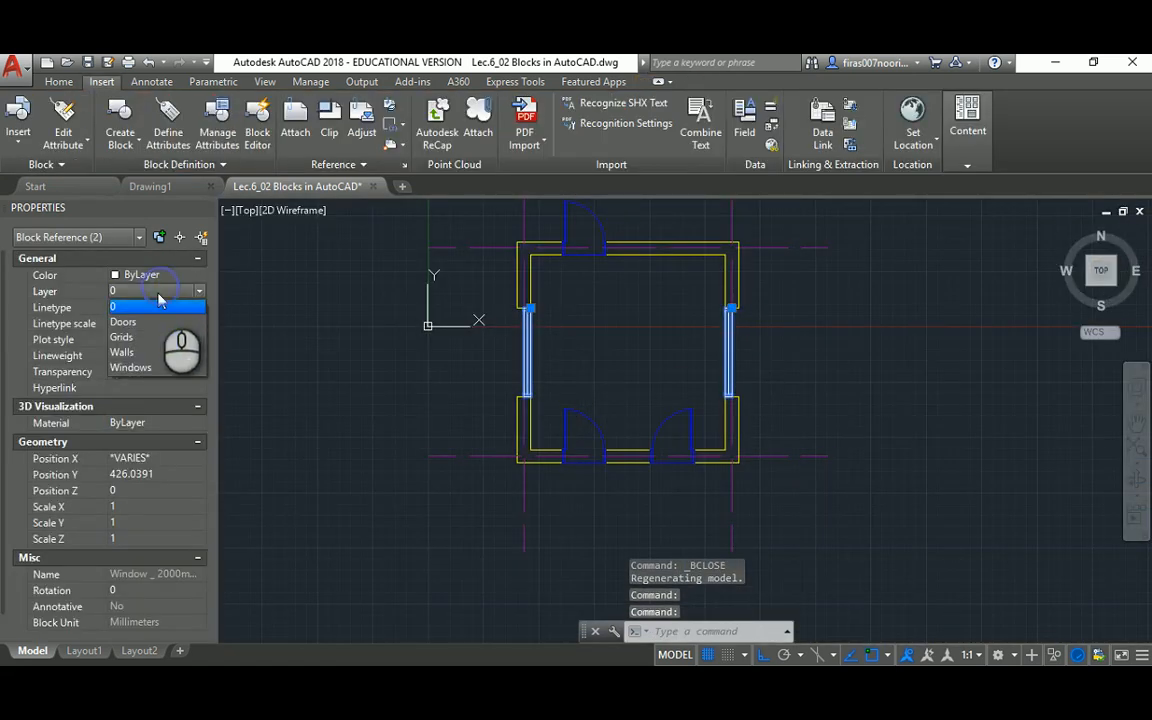
click(133, 368)
key(Escape)
key(Escape)
middle_drag(625, 326, 585, 374)
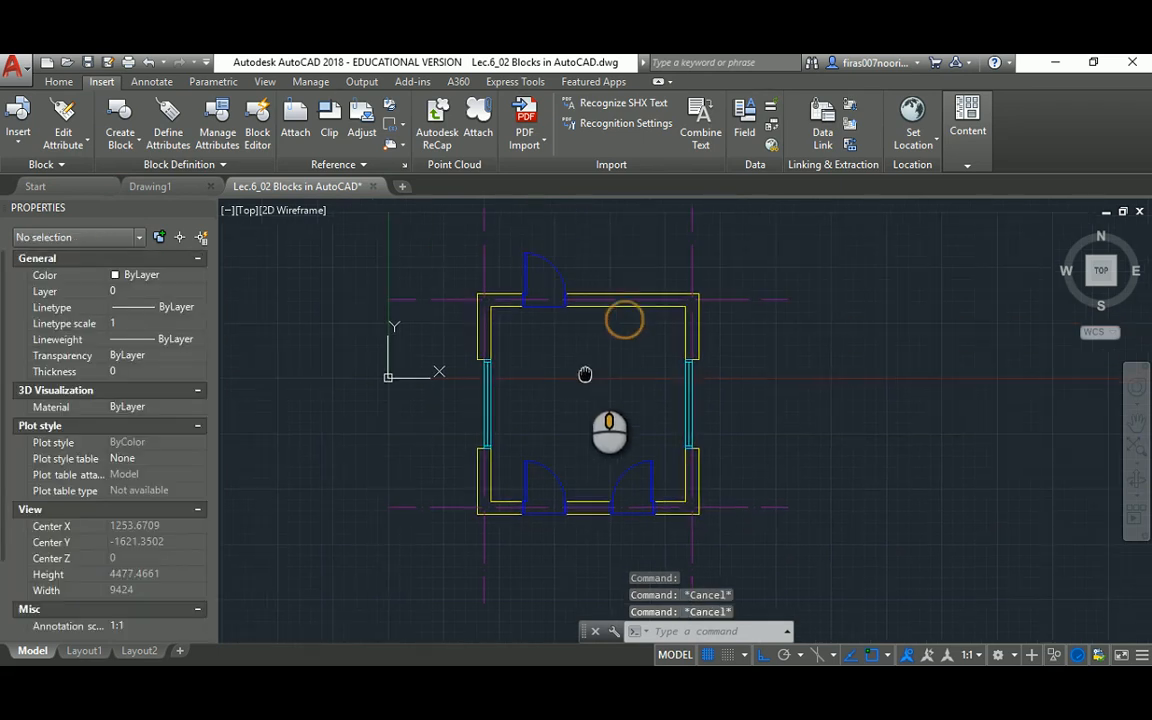
key(ctrl+s)
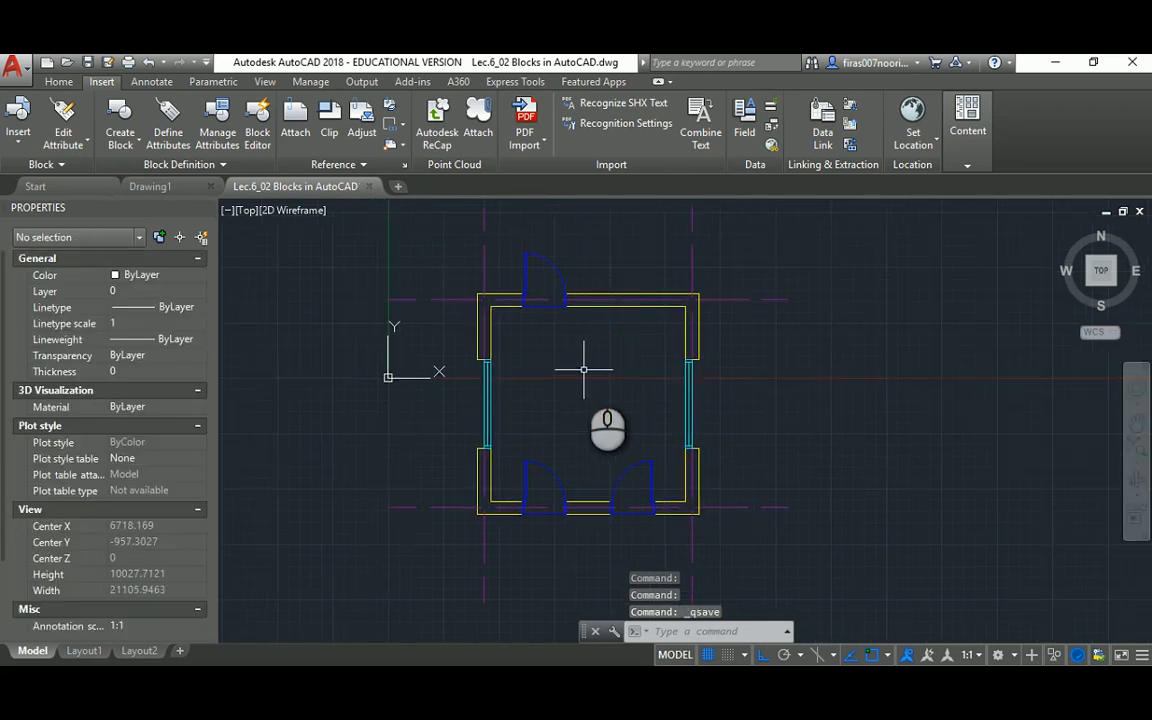